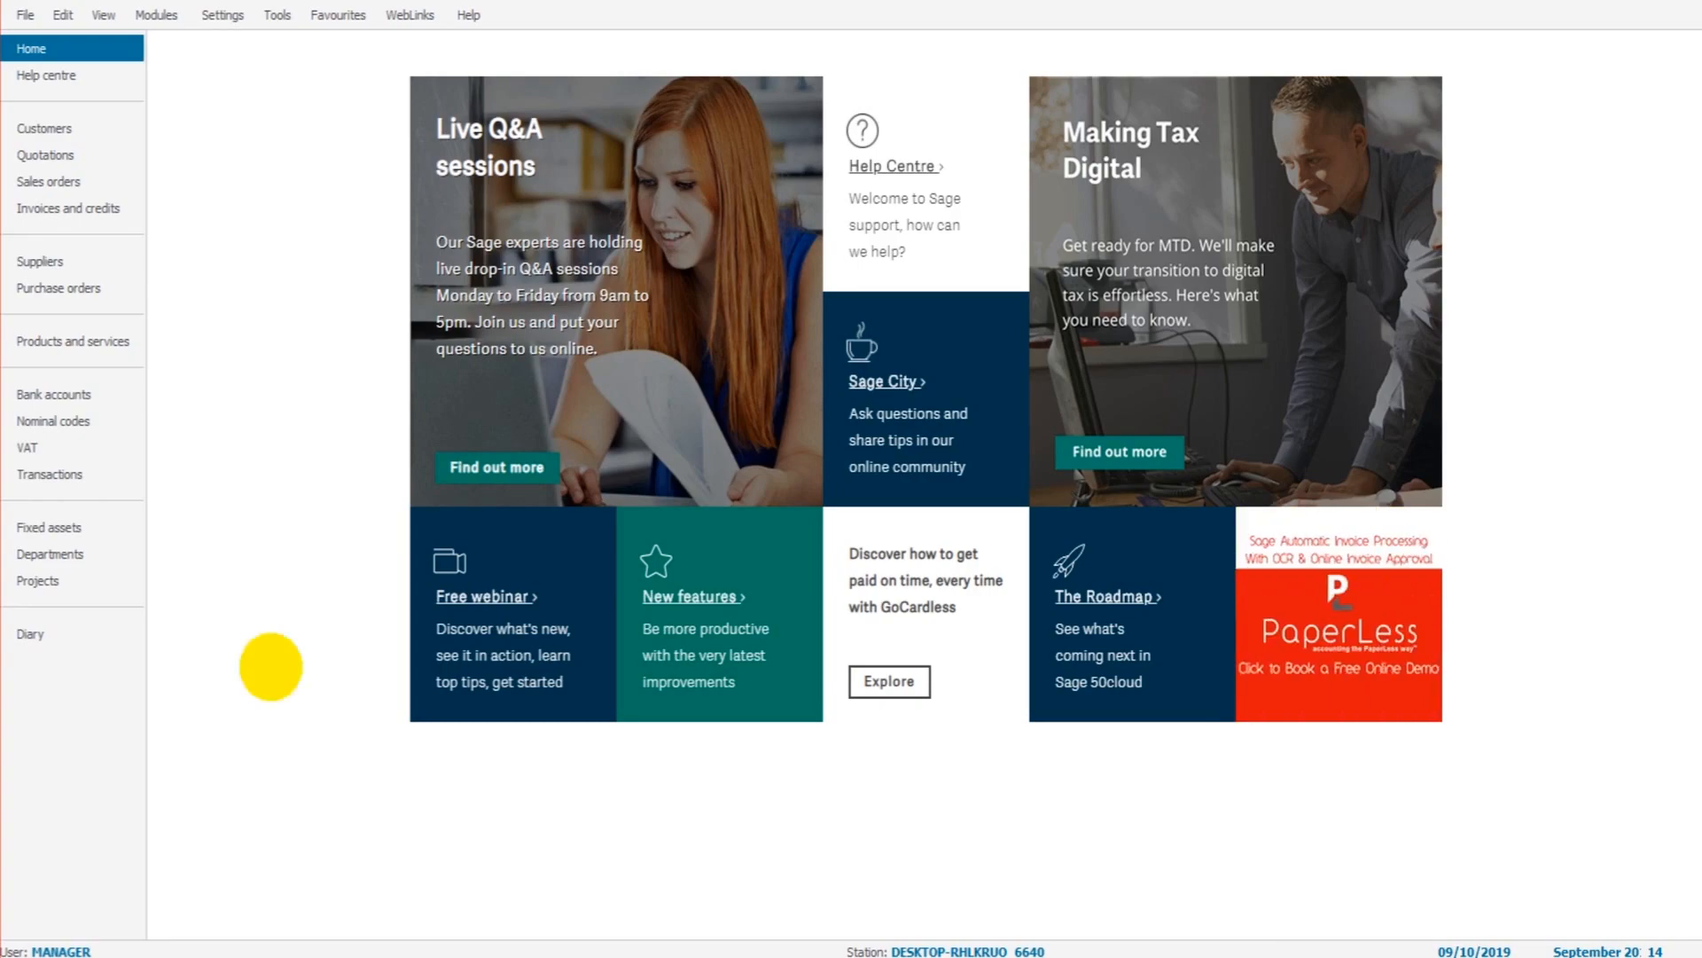
# Open the list of bank accounts.
pyautogui.click(105, 396)
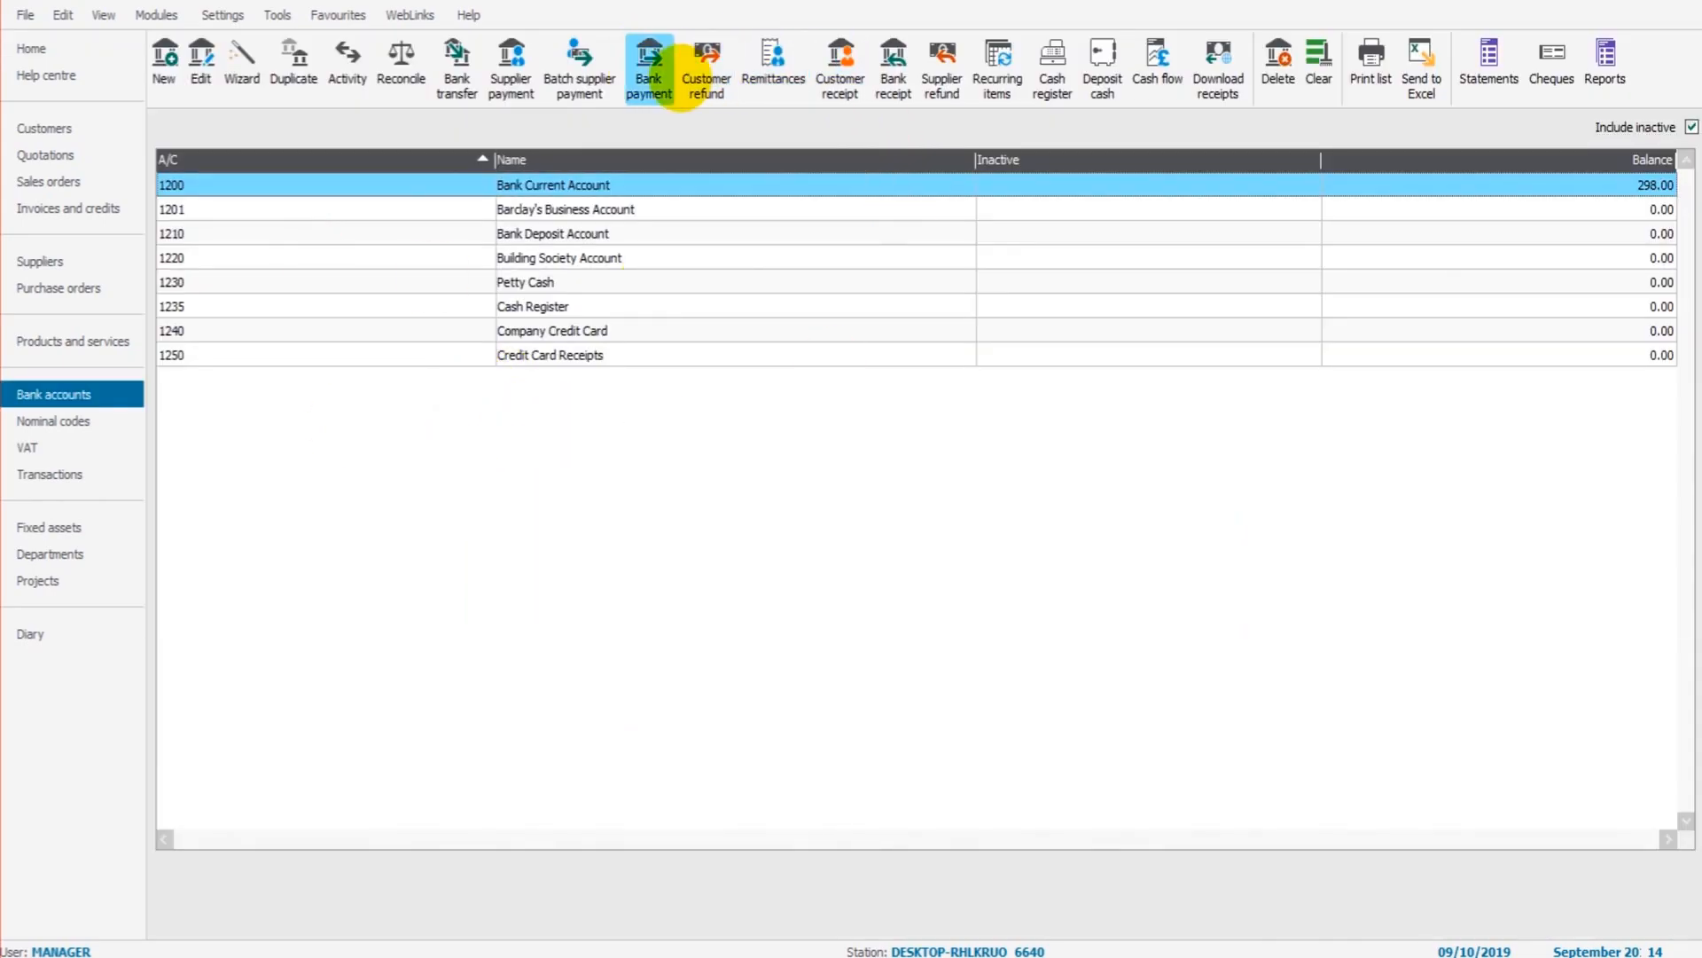
pyautogui.click(649, 66)
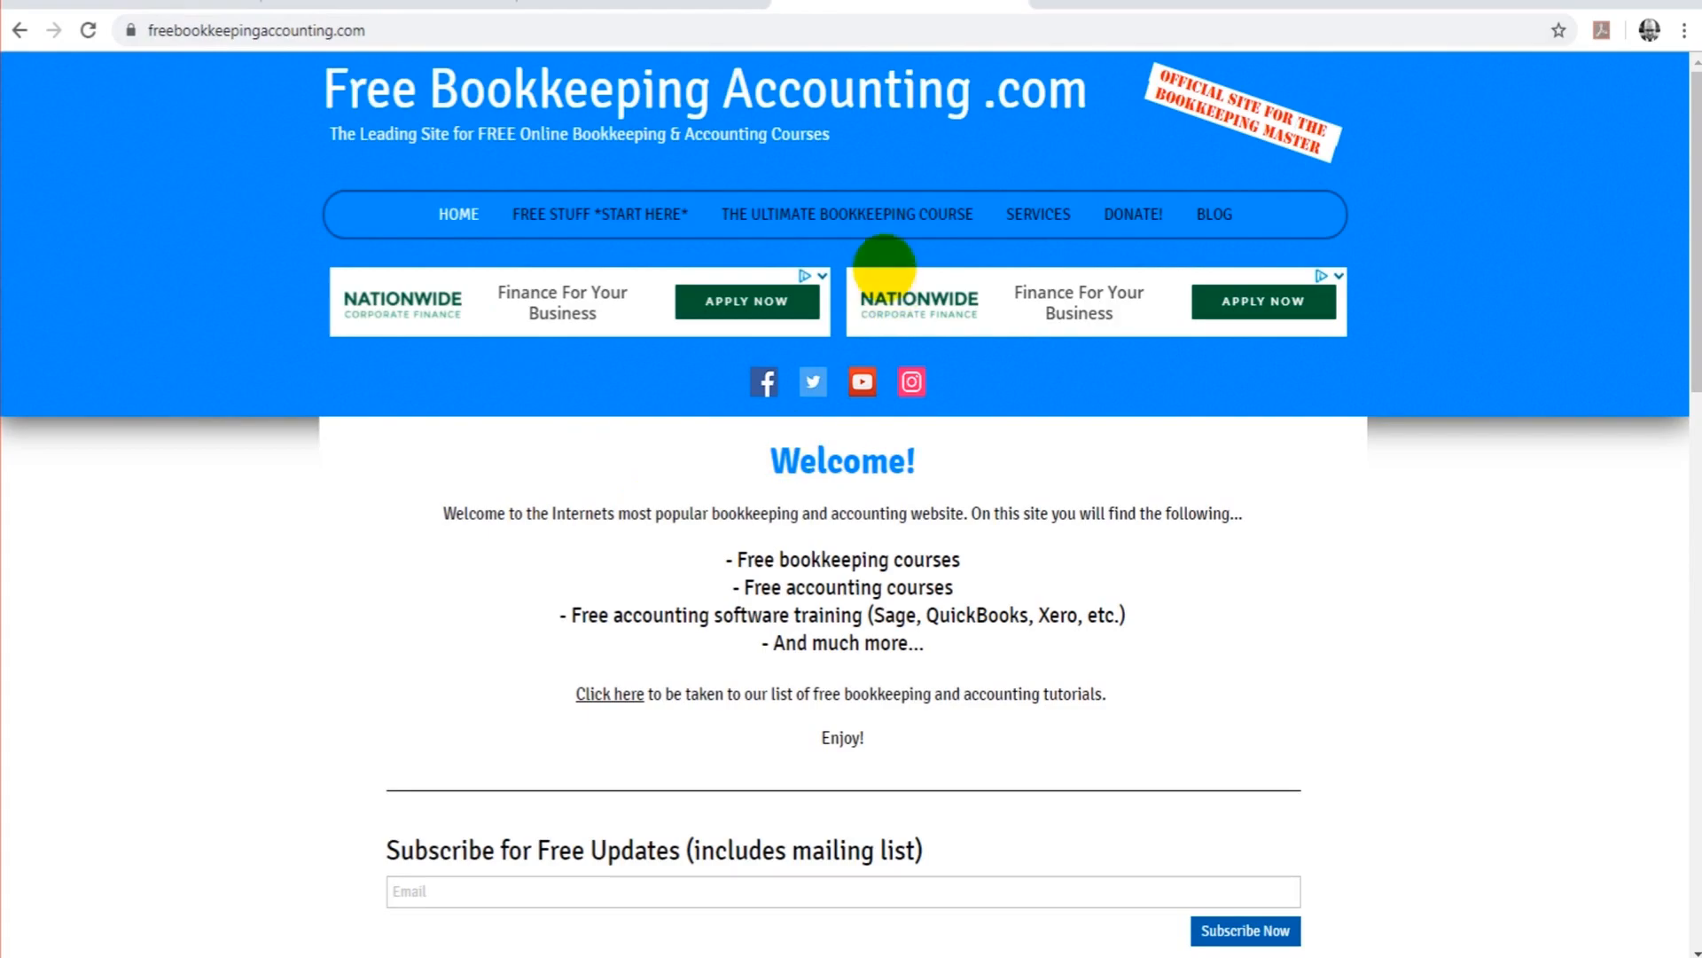
# Switch to the web browser and open the free Sage Accounts course page on freebookkeepingaccounting.com.
pyautogui.click(591, 209)
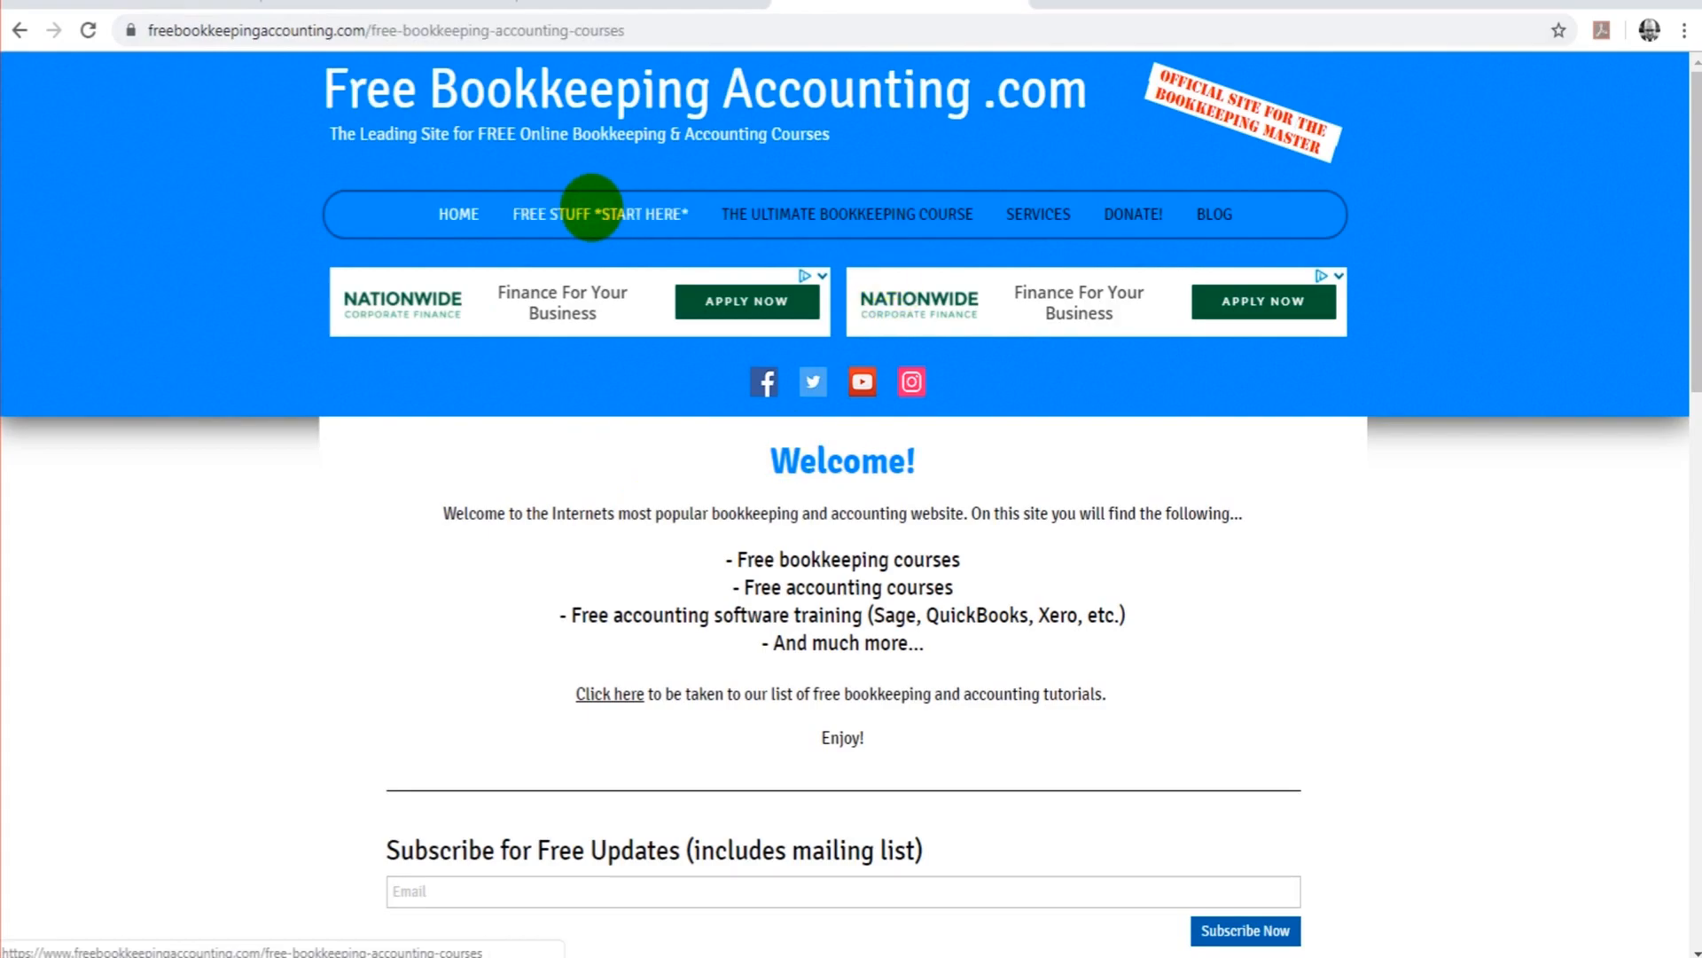
pyautogui.scroll(-12, 705, 210)
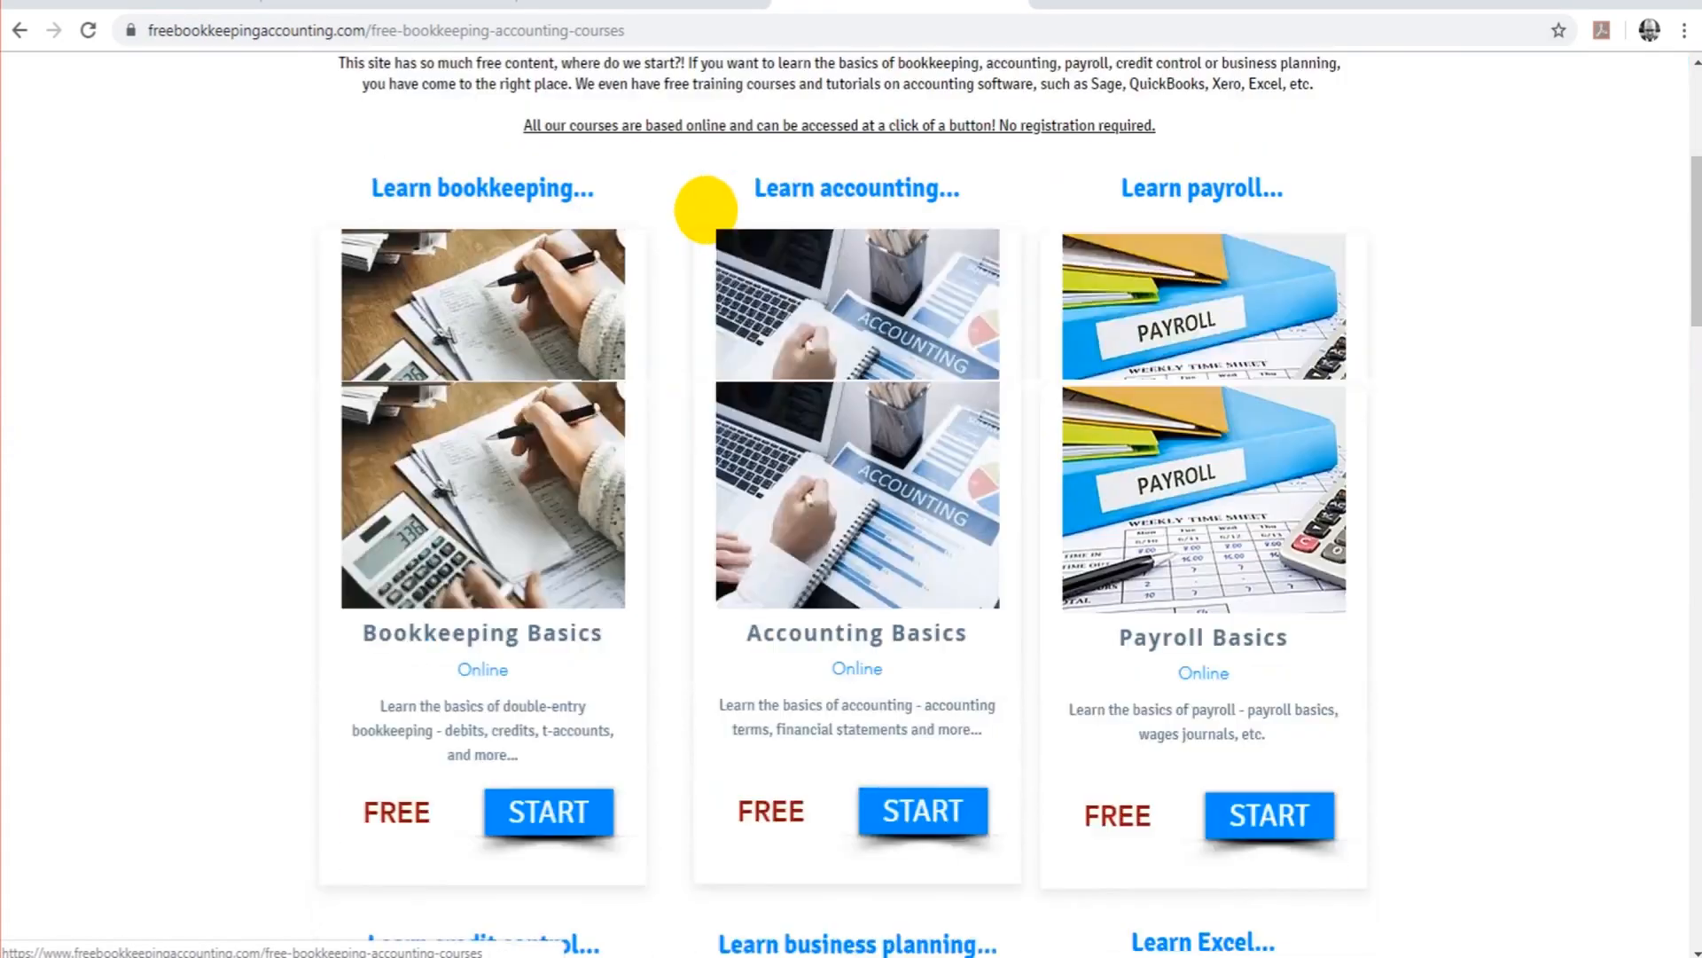
pyautogui.scroll(-10, 705, 210)
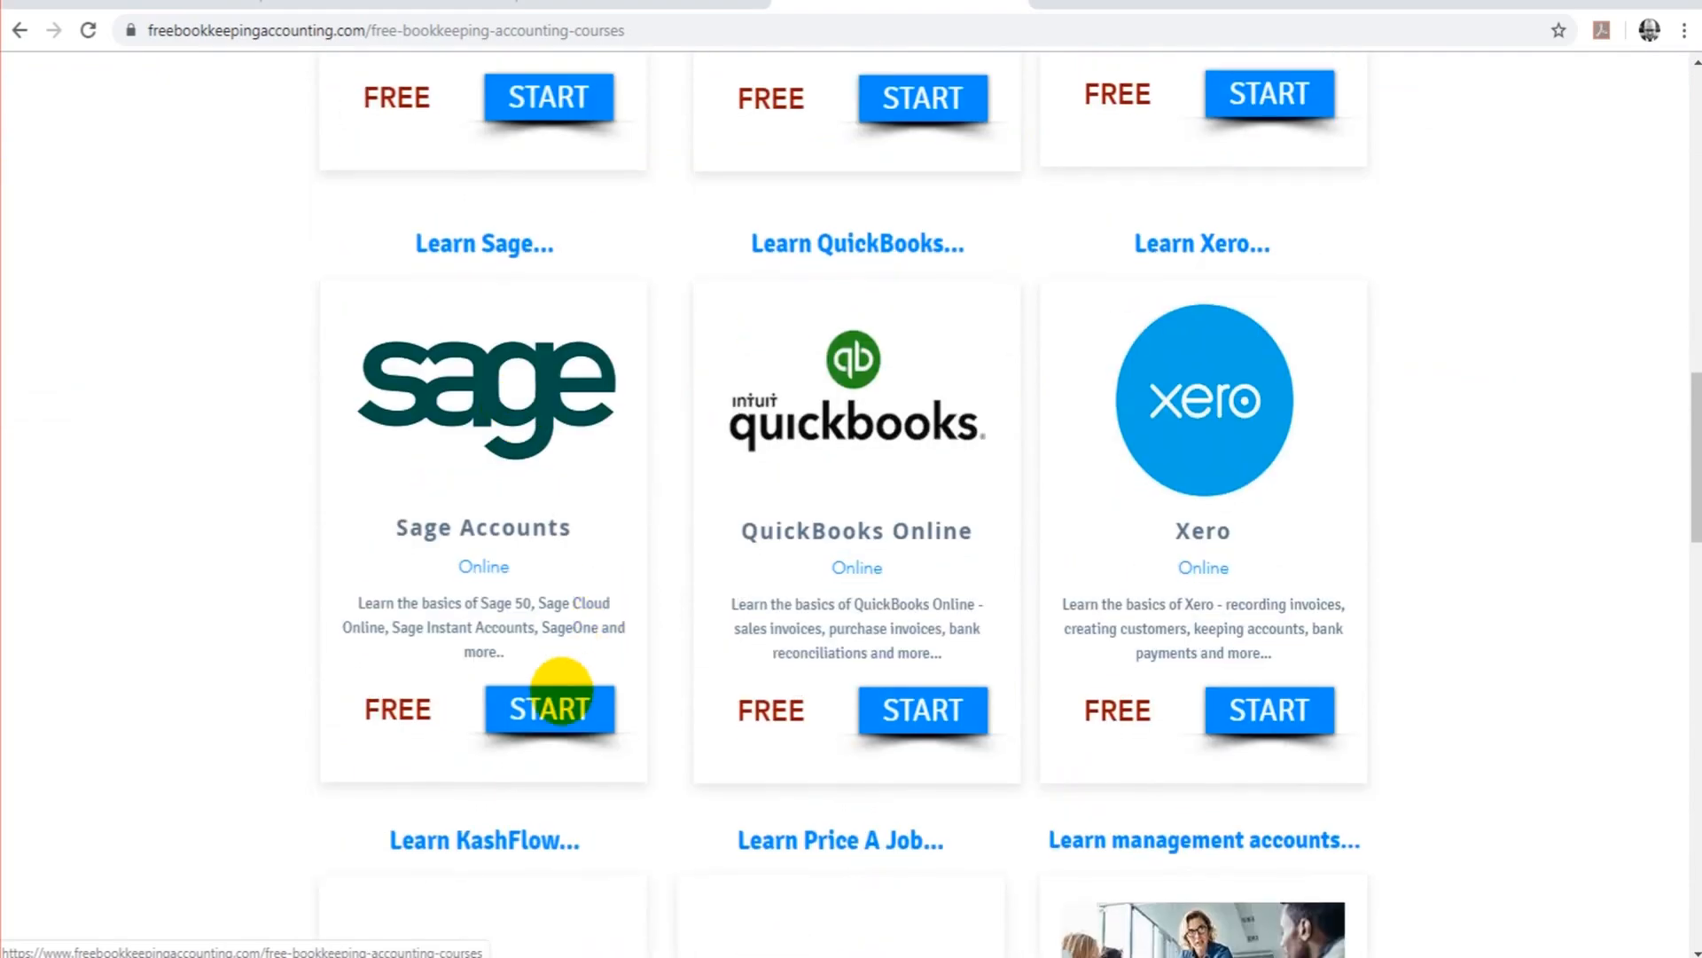
pyautogui.click(561, 693)
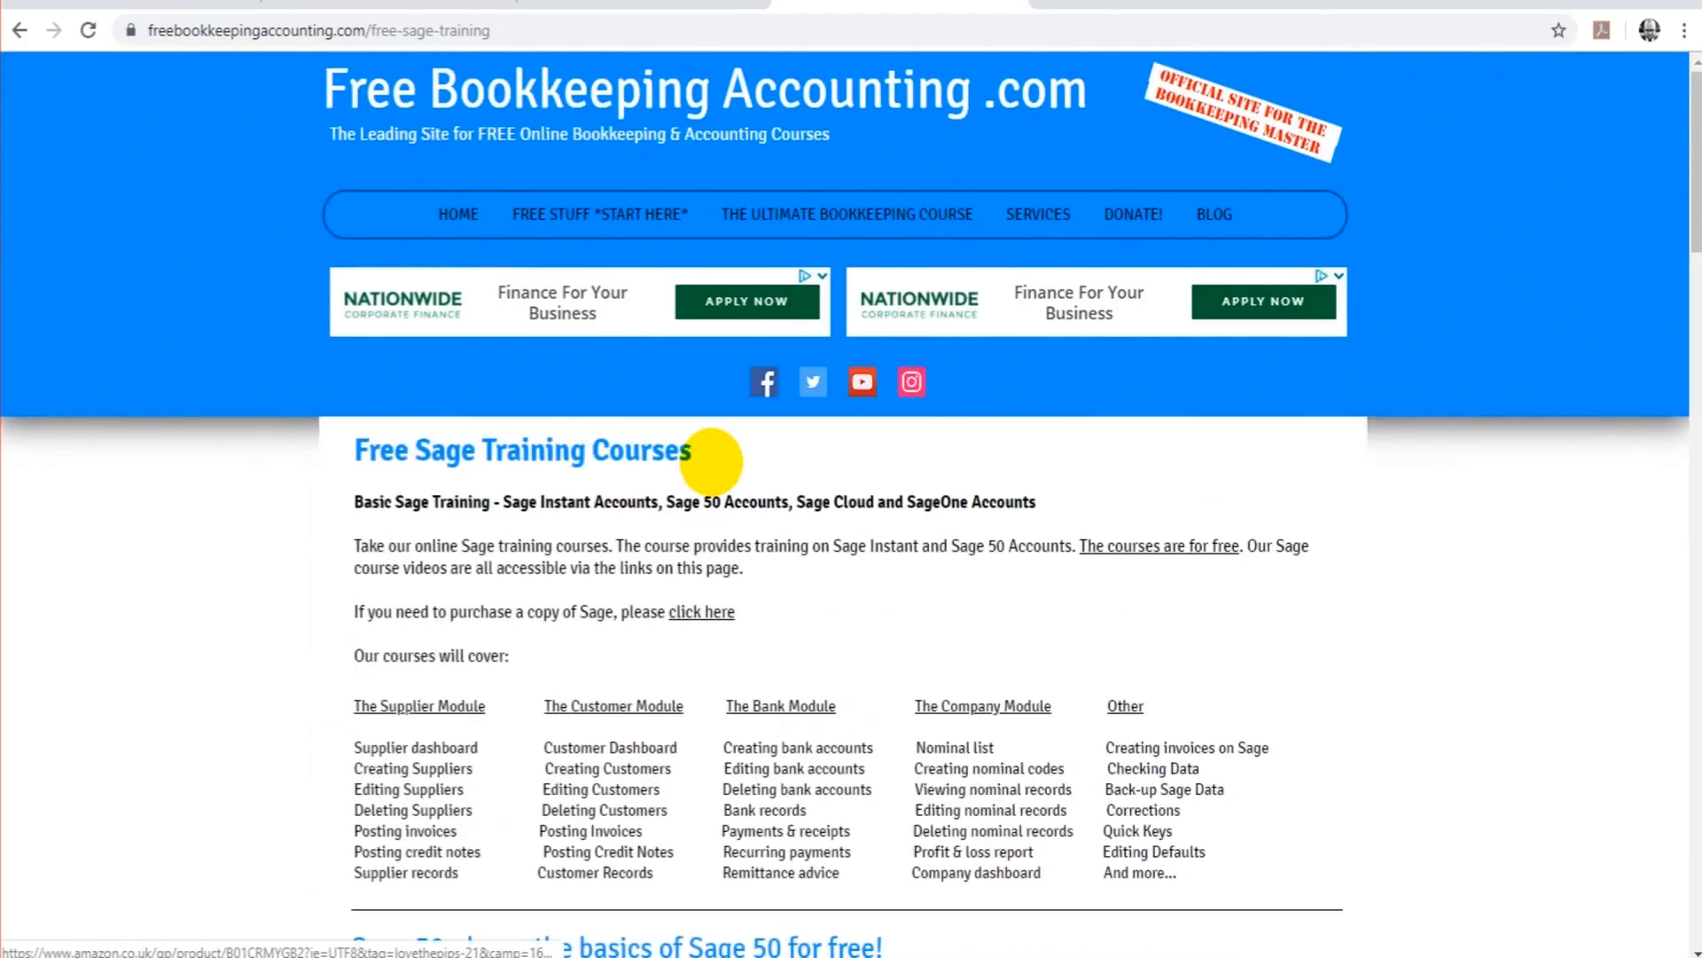
# Look through the Free Sage Training Courses page, including the Sage 50, Sage Instant Accounts and SageOne course lists.
pyautogui.scroll(-5, 708, 458)
pyautogui.scroll(-14, 709, 458)
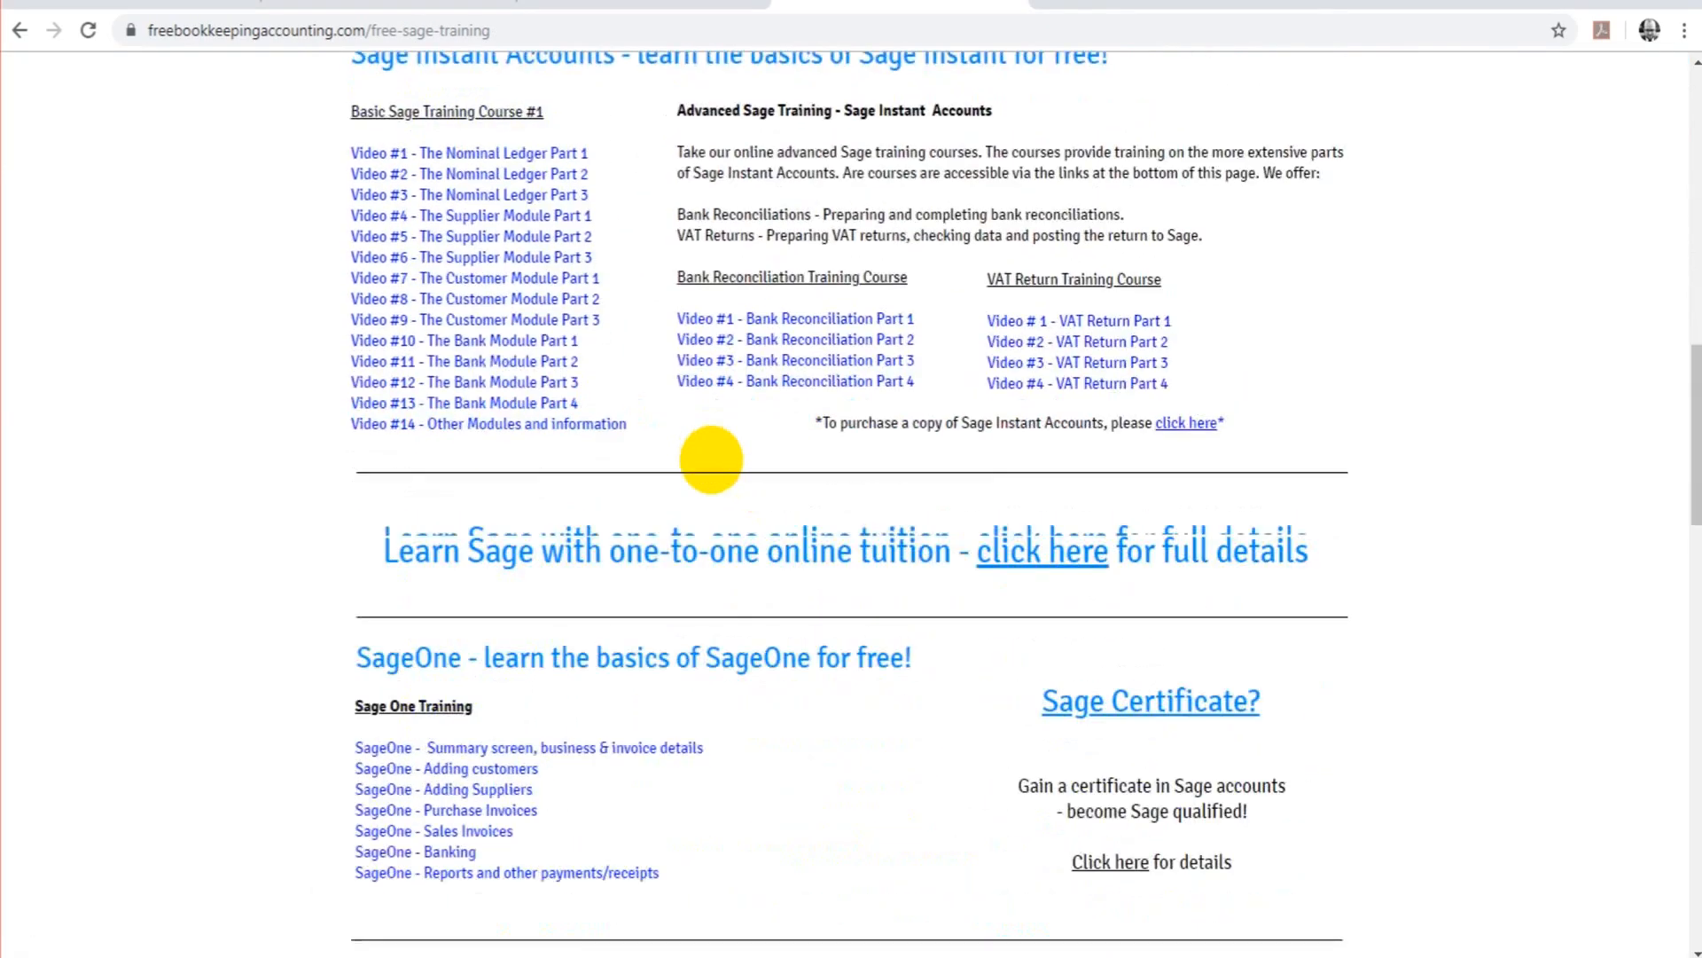
pyautogui.scroll(-14, 711, 458)
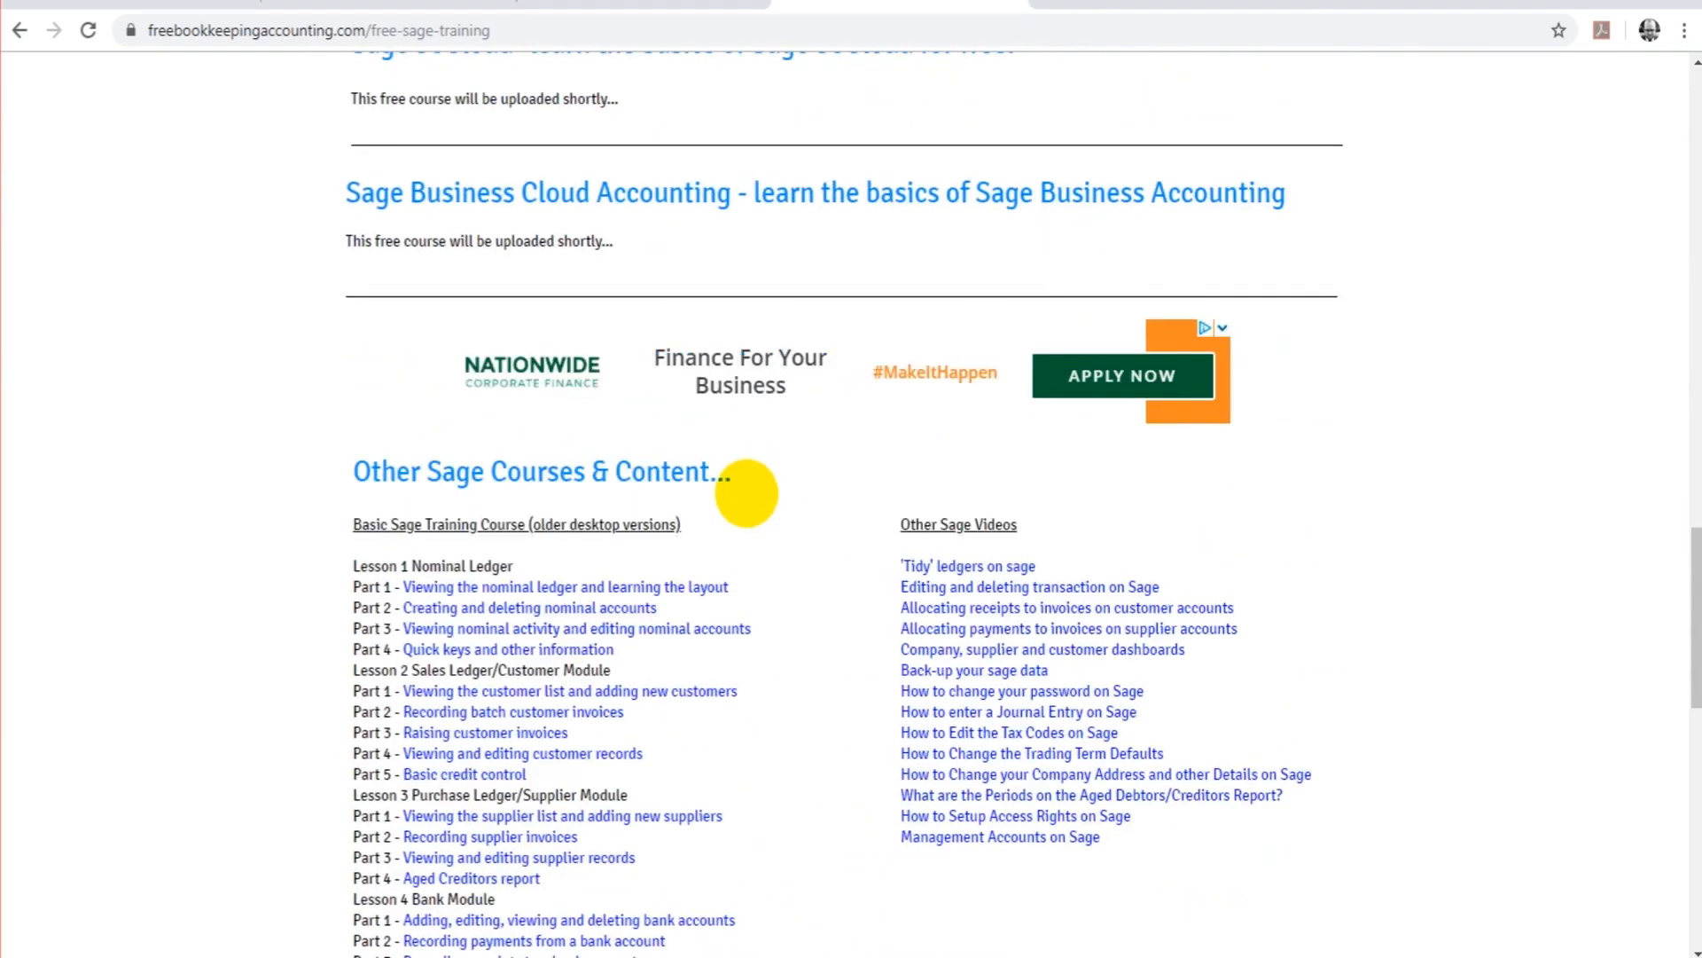
pyautogui.scroll(20, 752, 504)
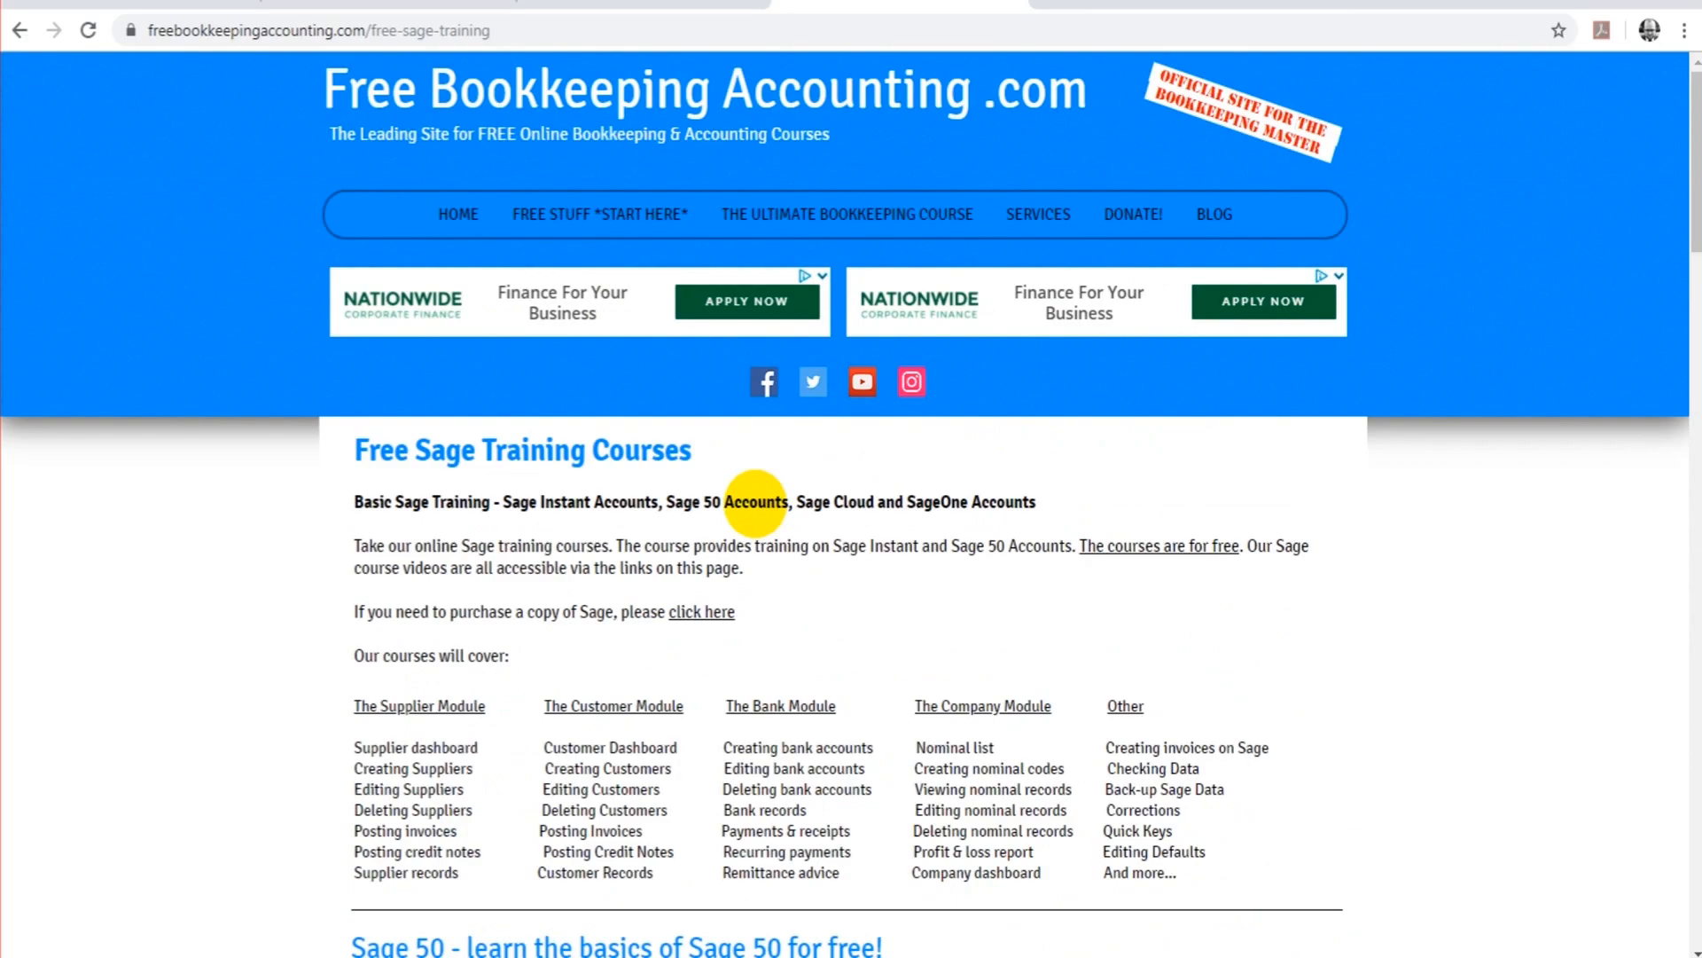
pyautogui.scroll(-5, 980, 448)
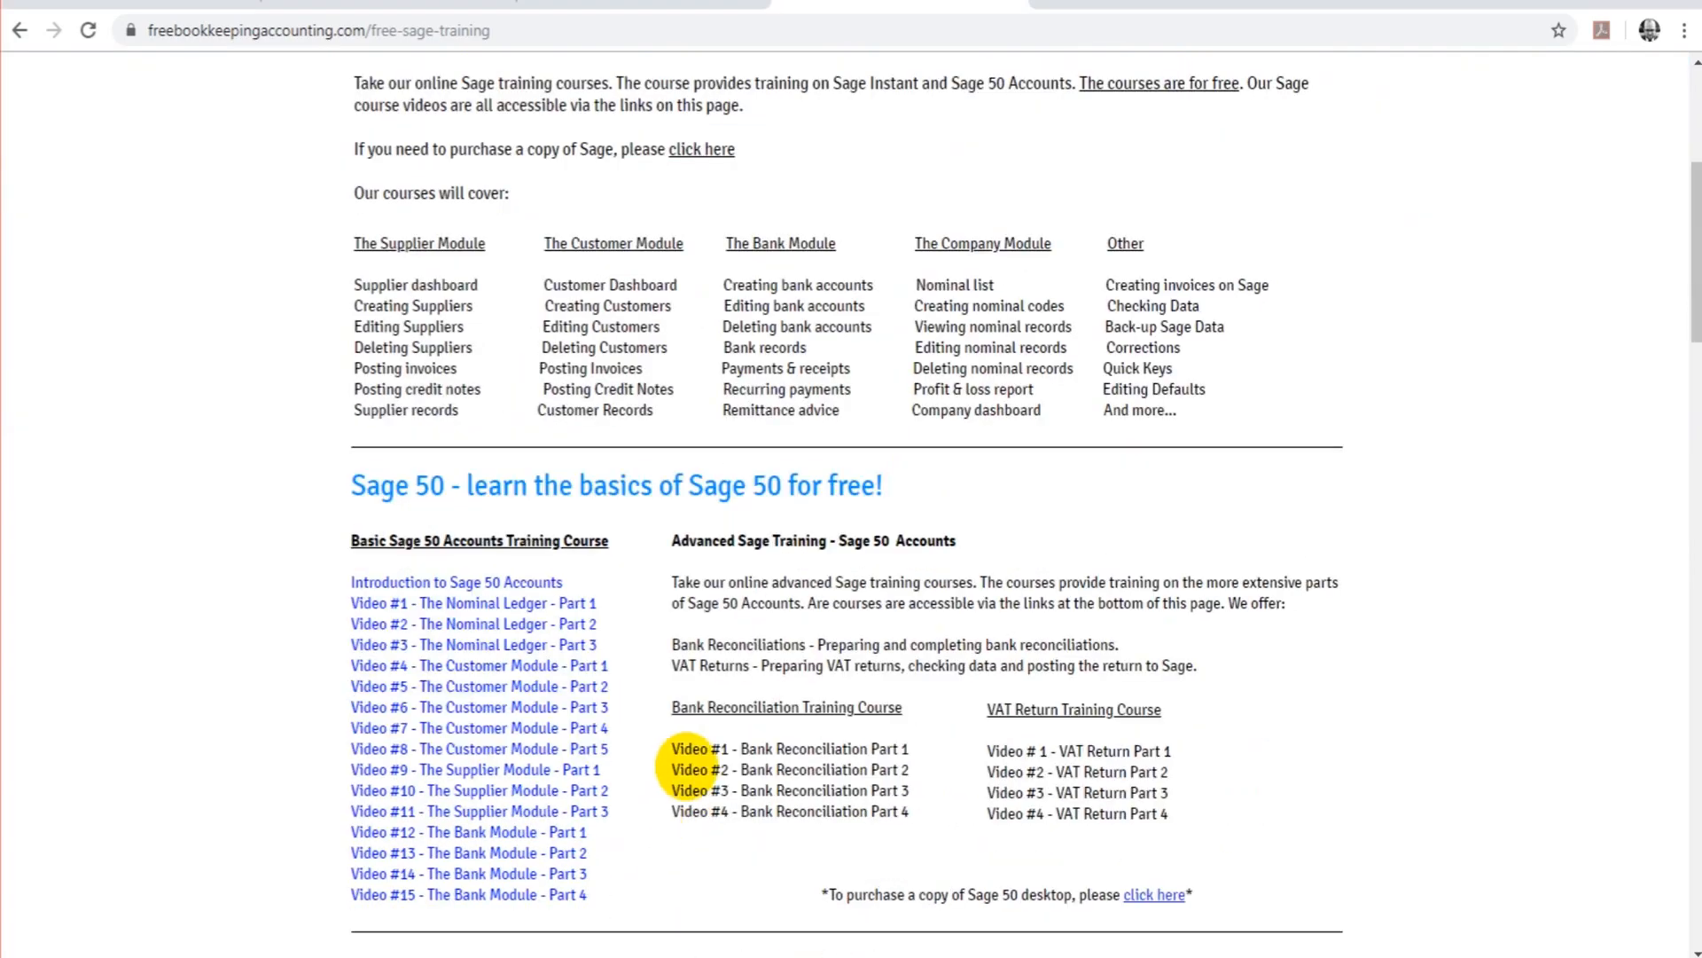
pyautogui.scroll(-8, 687, 765)
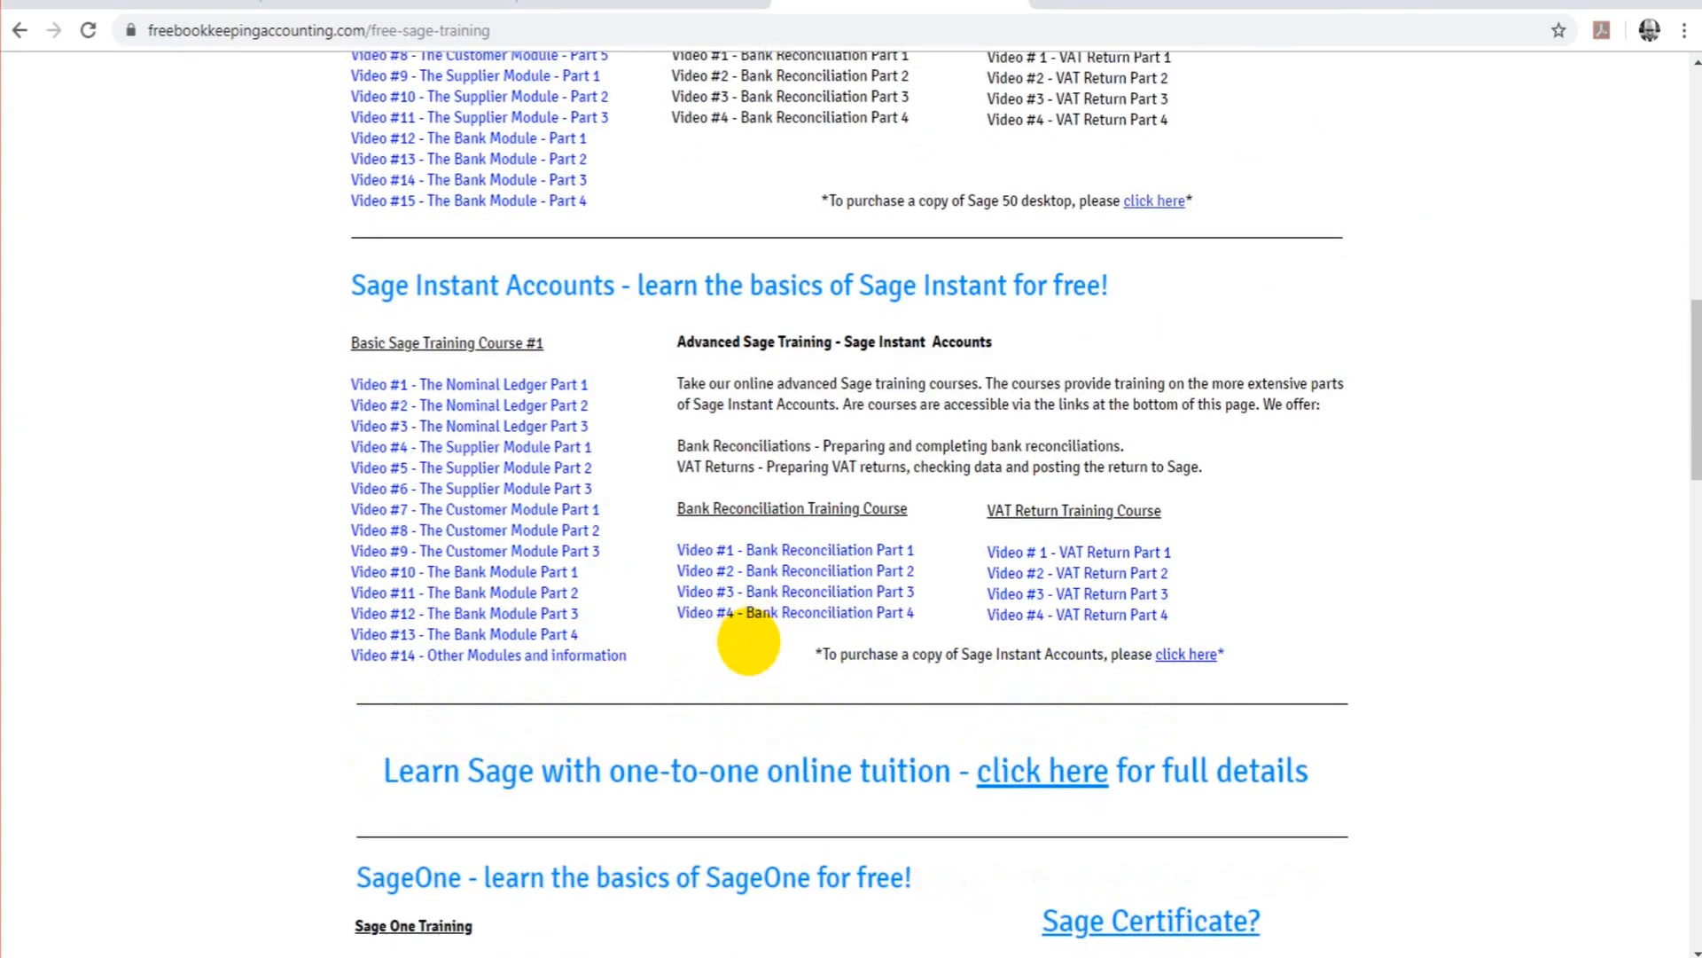
pyautogui.scroll(-4, 781, 644)
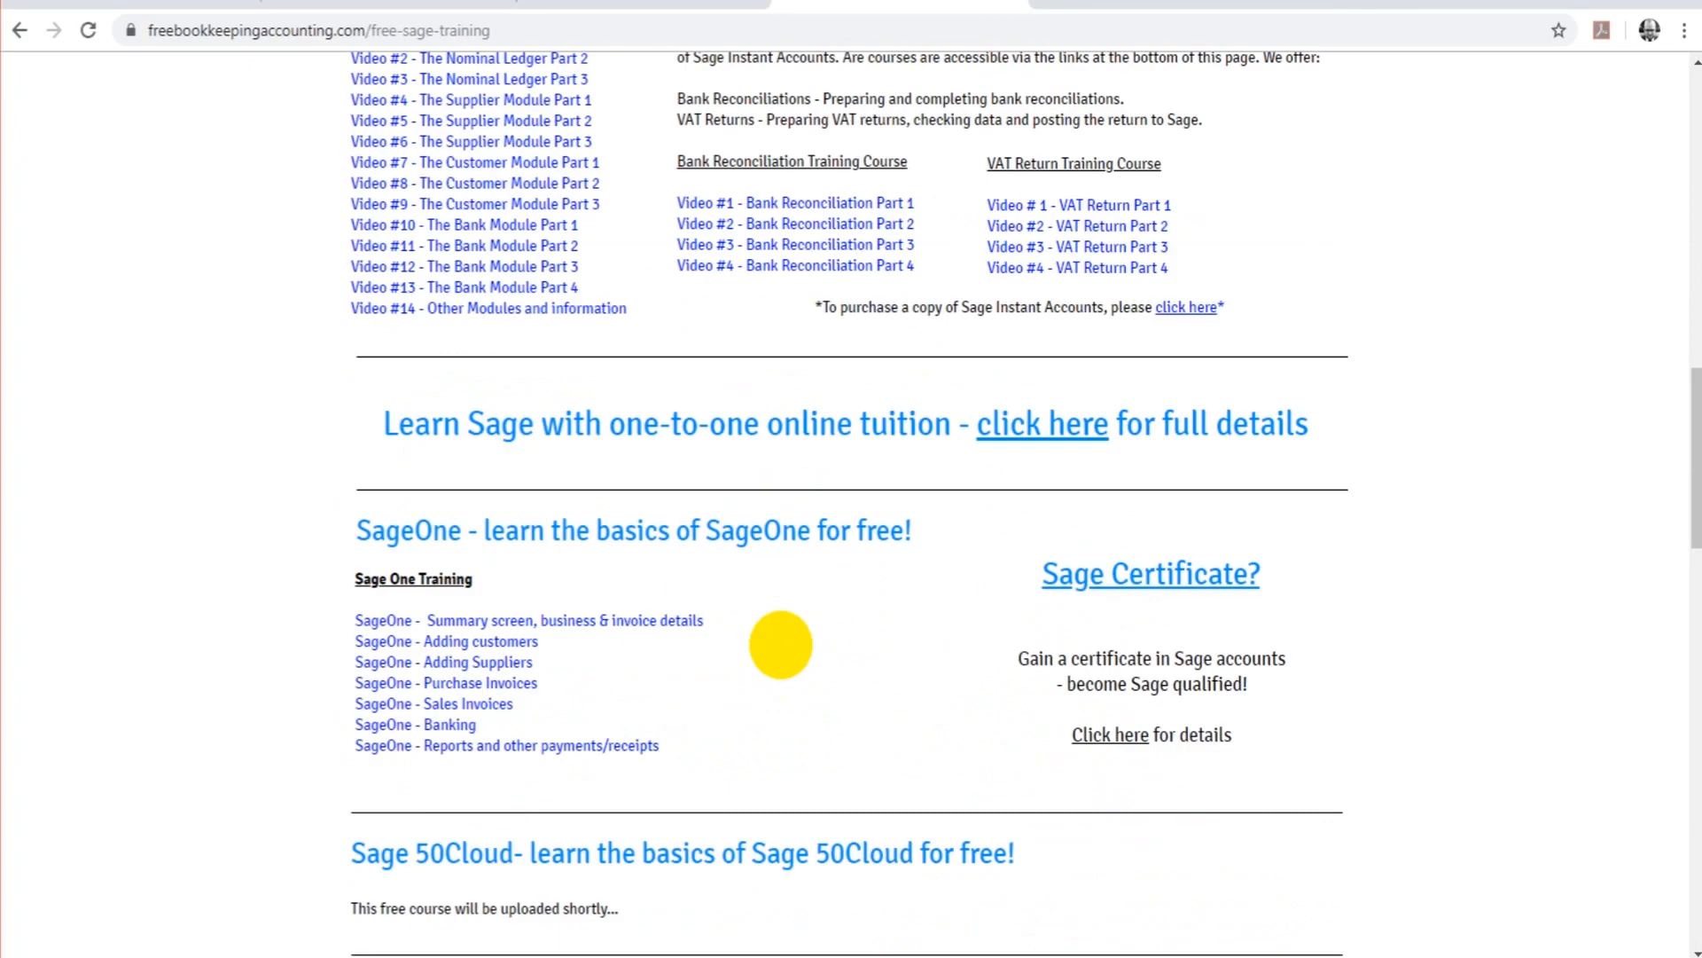
pyautogui.scroll(3, 781, 645)
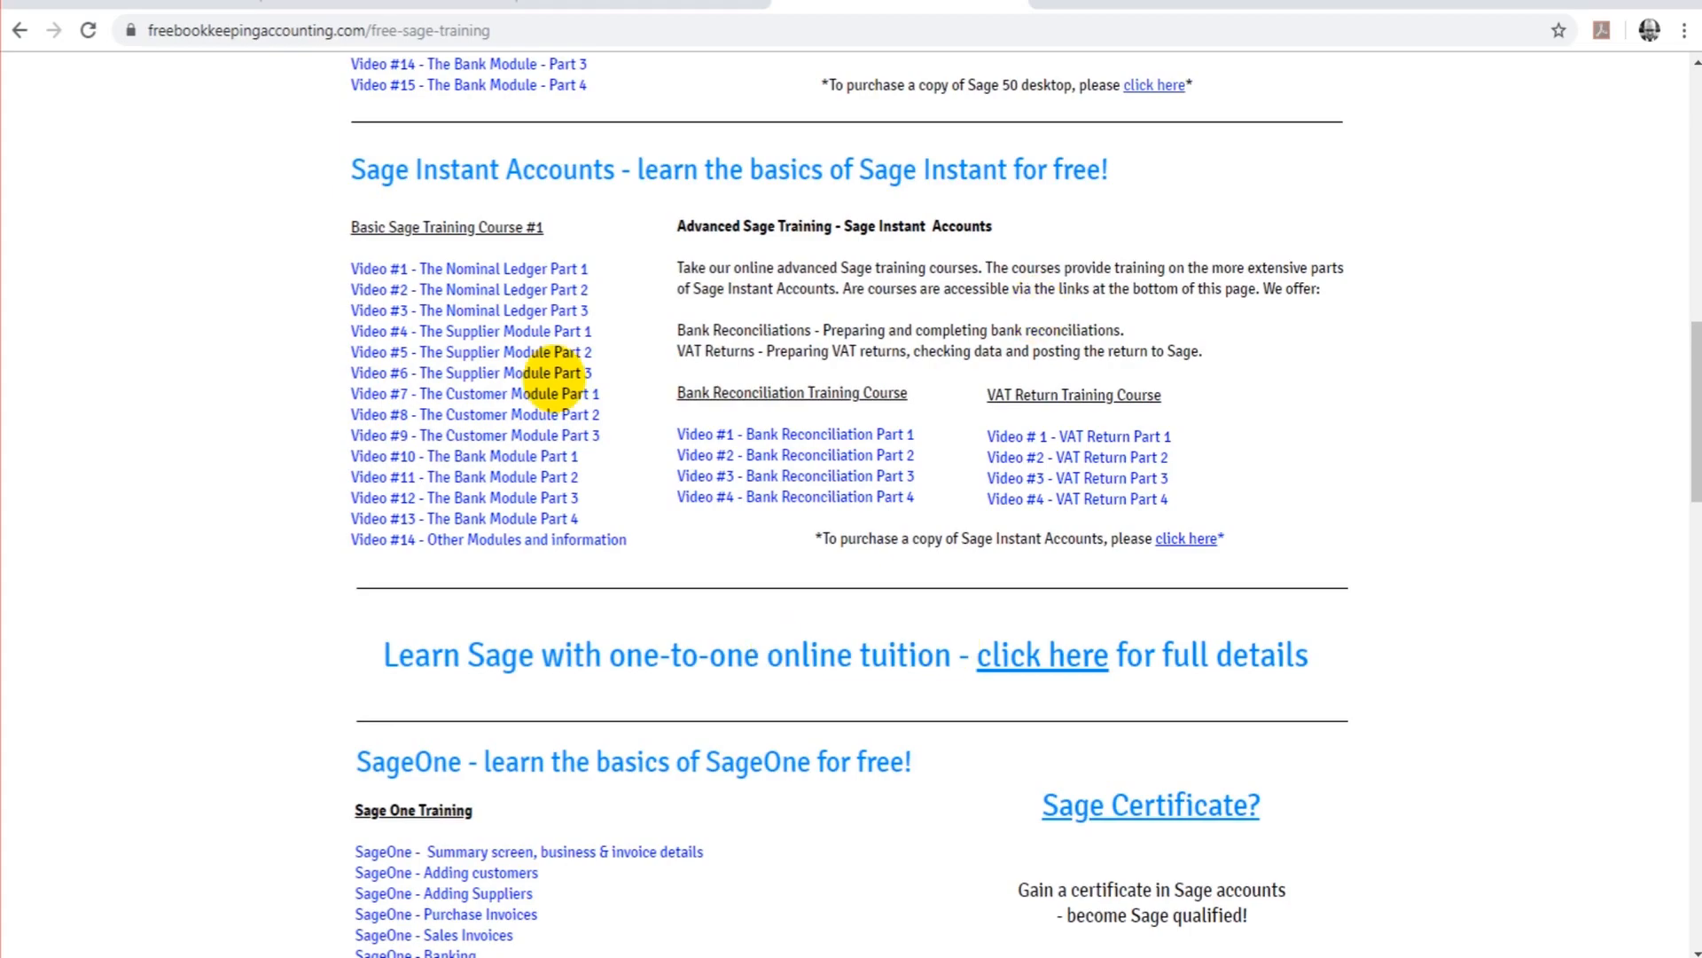
pyautogui.scroll(7, 653, 567)
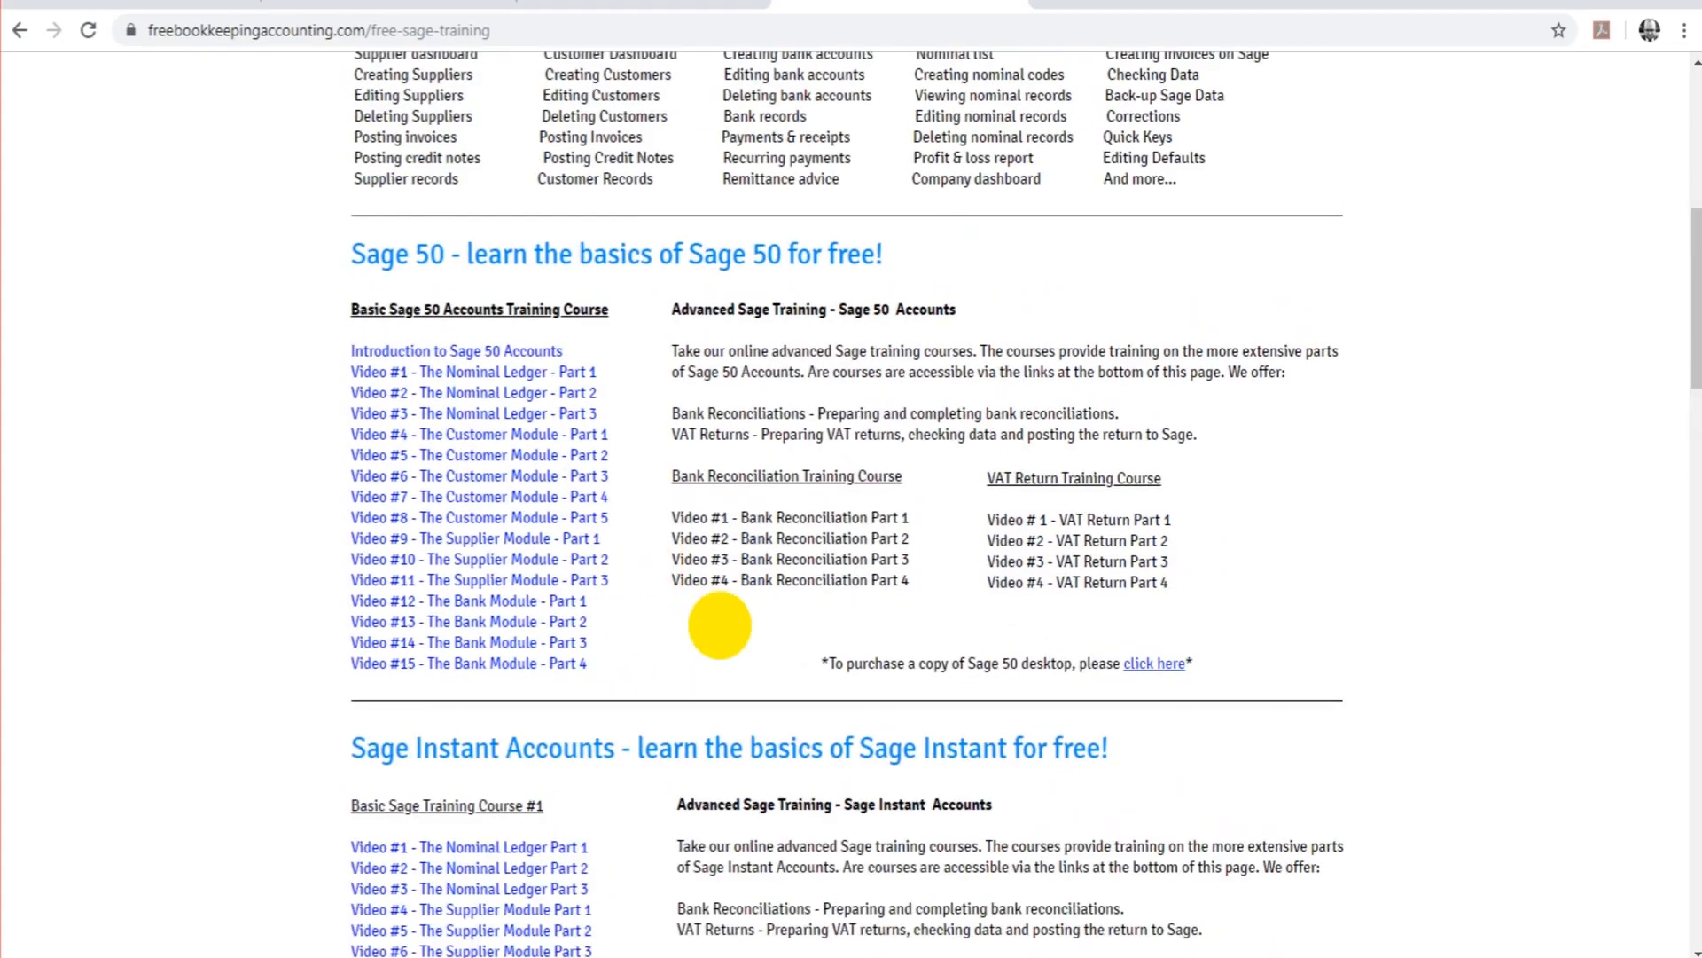
pyautogui.scroll(8, 721, 627)
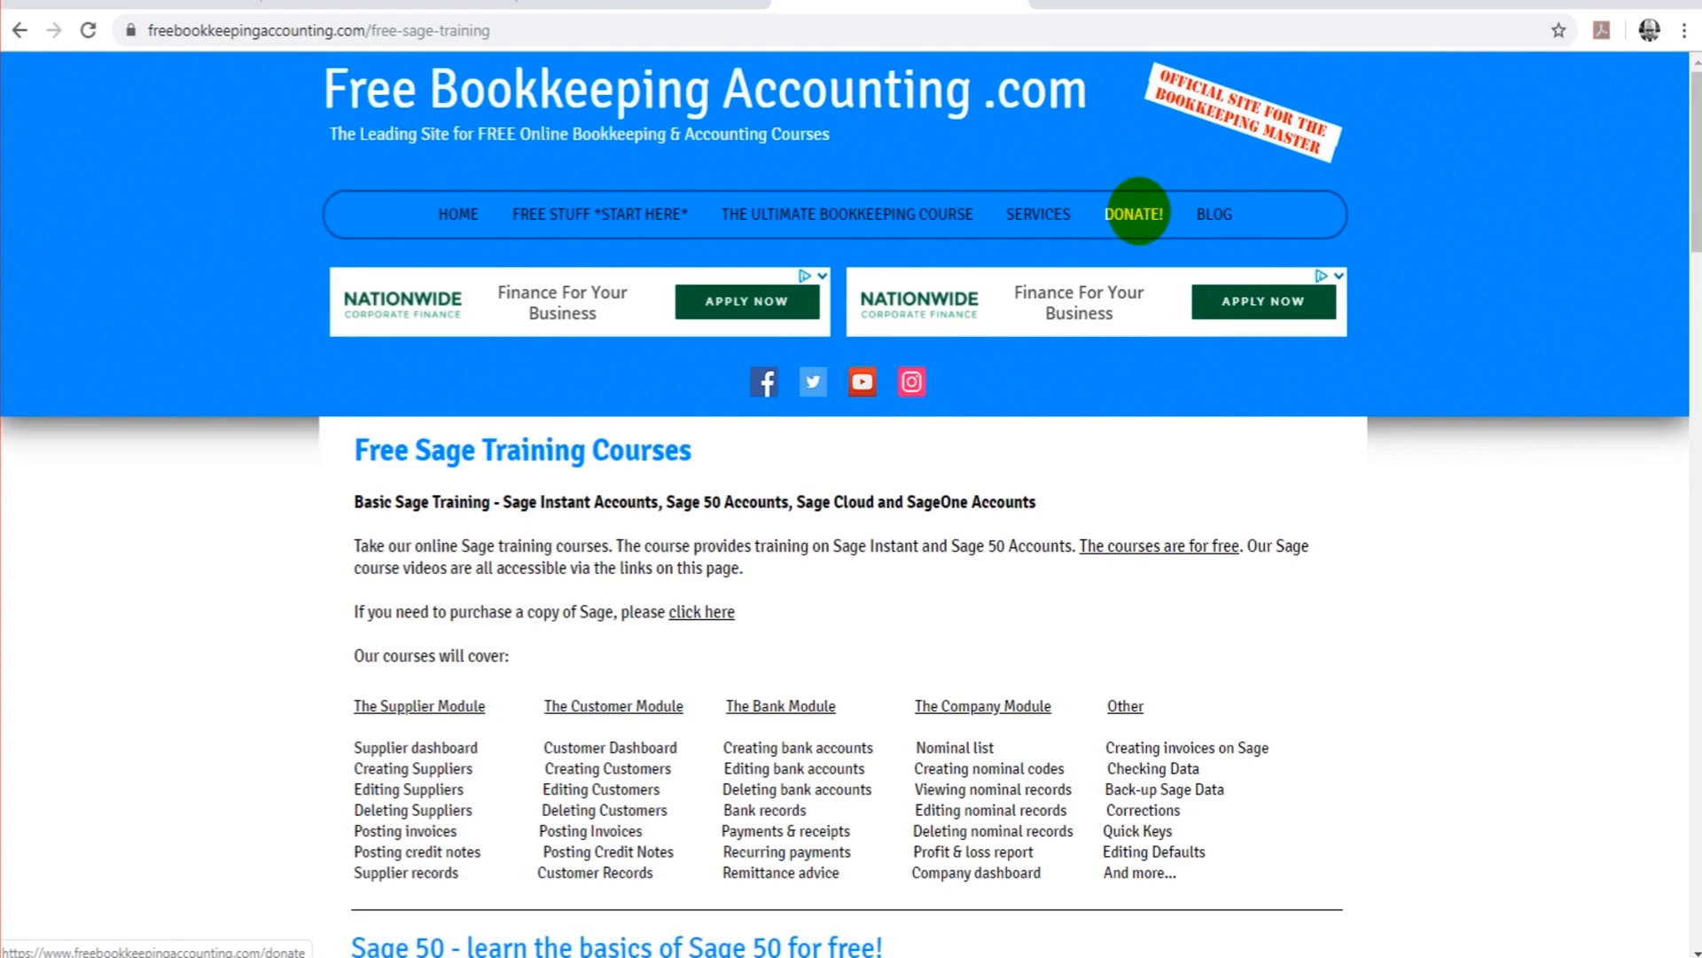
pyautogui.scroll(-4, 753, 551)
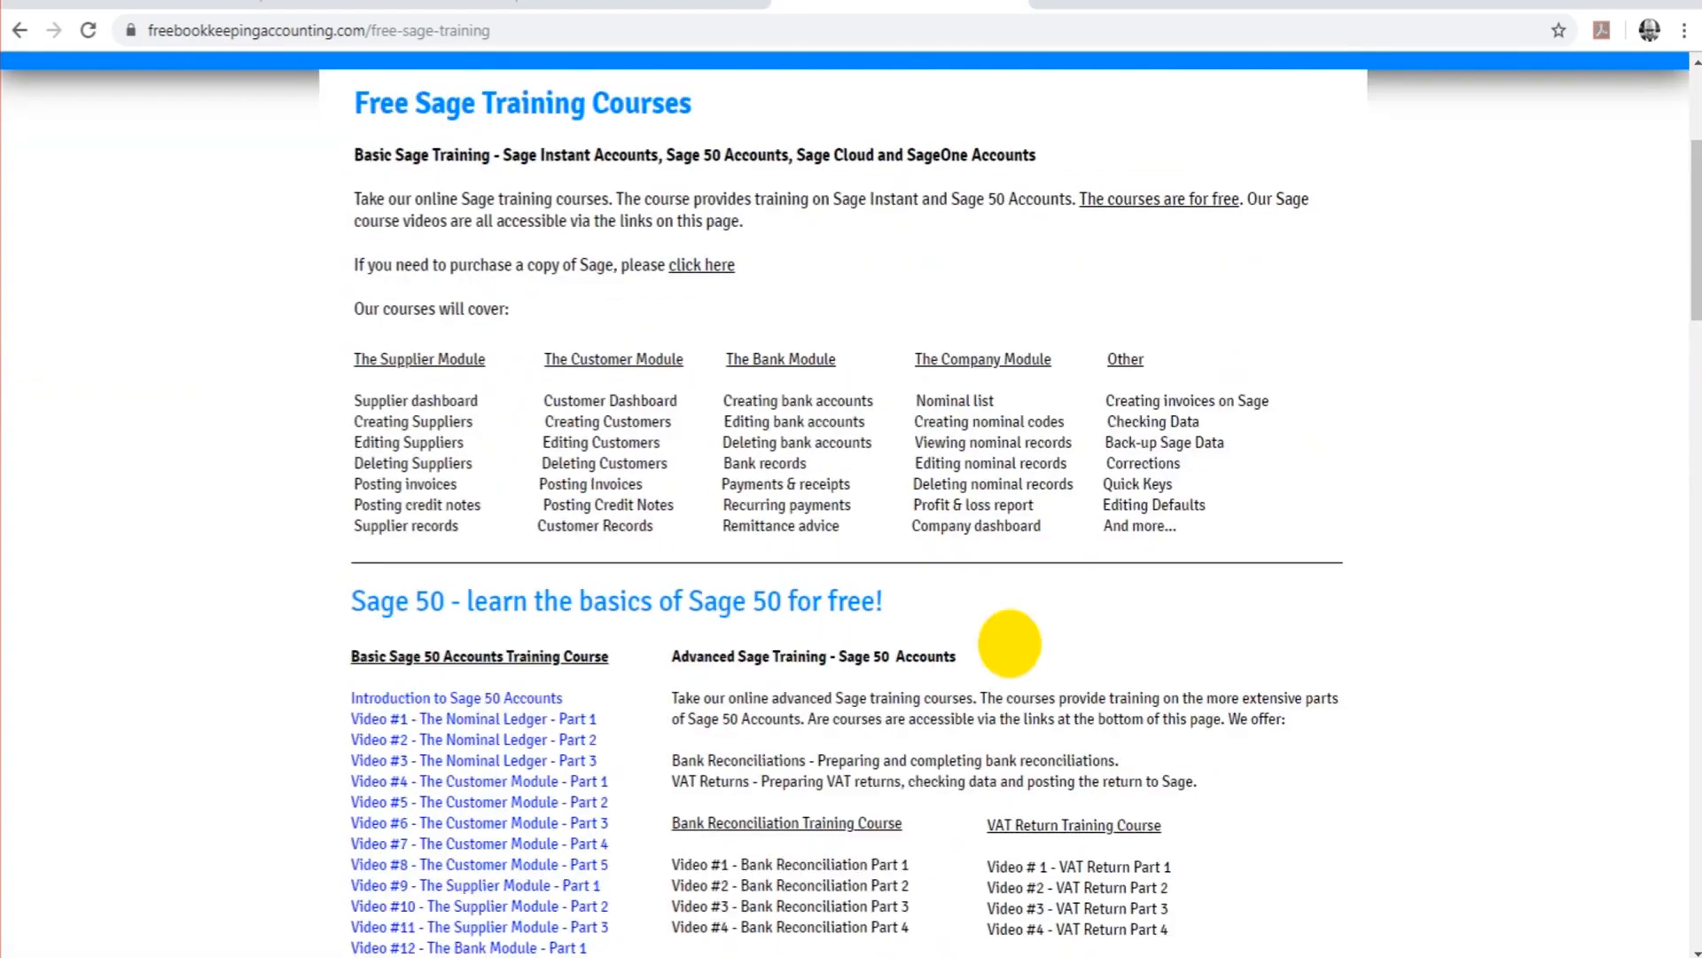
pyautogui.scroll(4, 1102, 648)
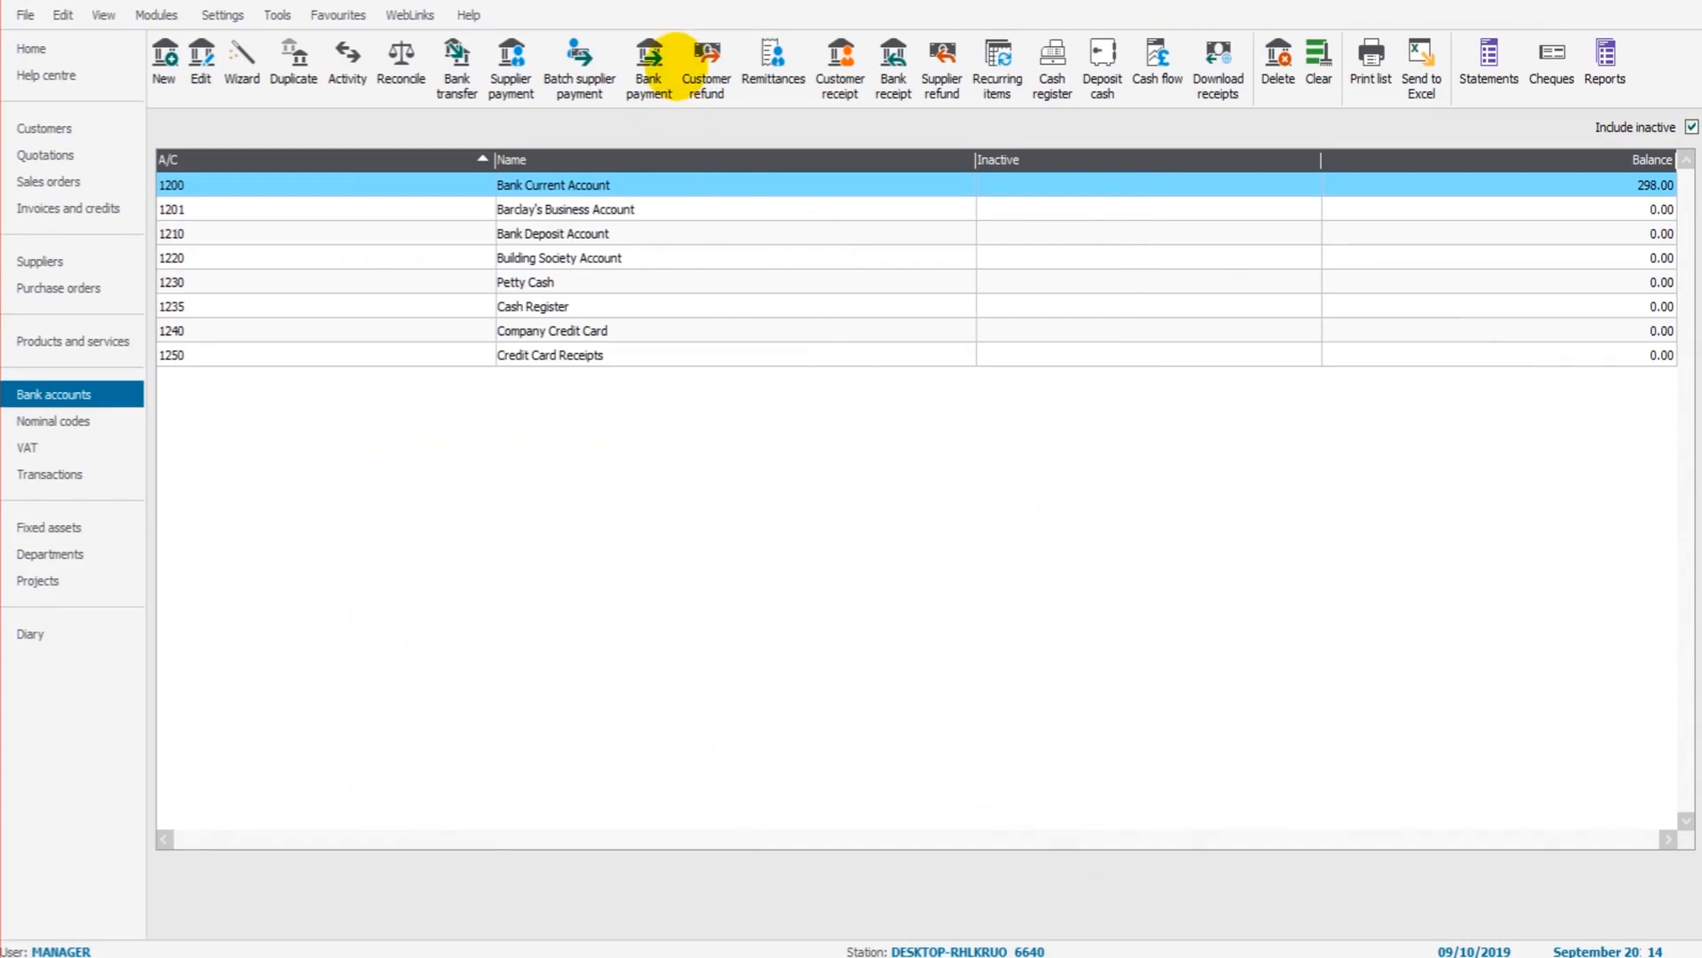
# Switch back to Sage and start a bank receipt for the Bank Deposit Account, 1210.
pyautogui.click(649, 71)
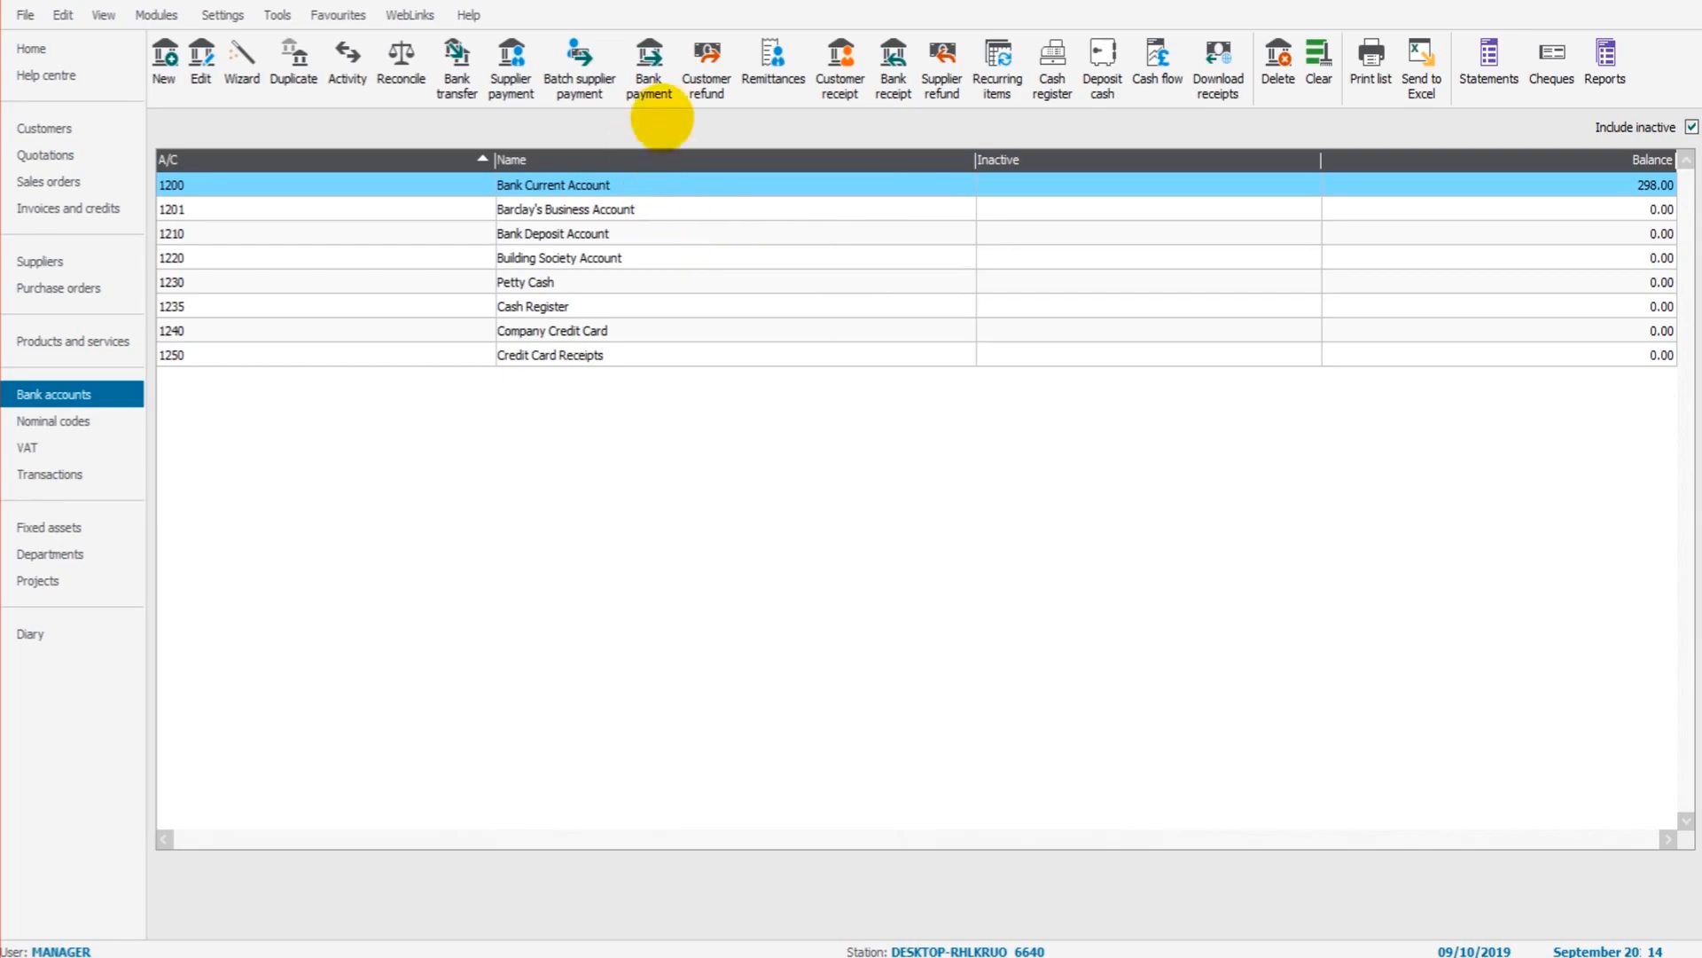
pyautogui.click(648, 65)
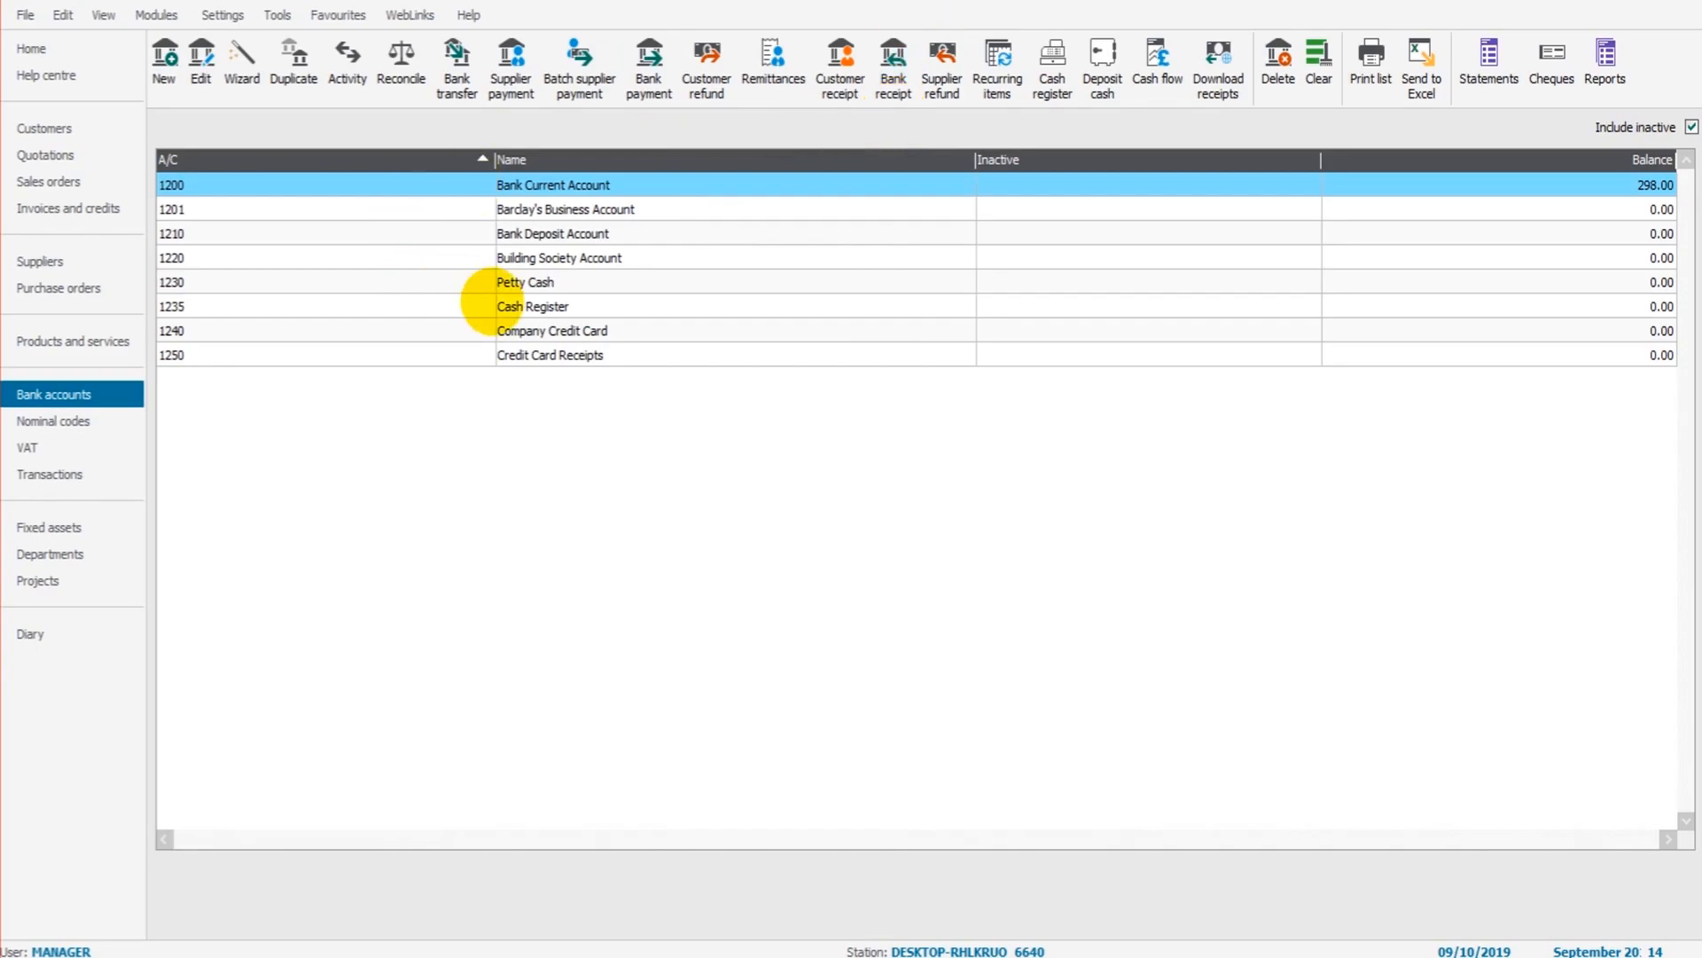
pyautogui.click(572, 233)
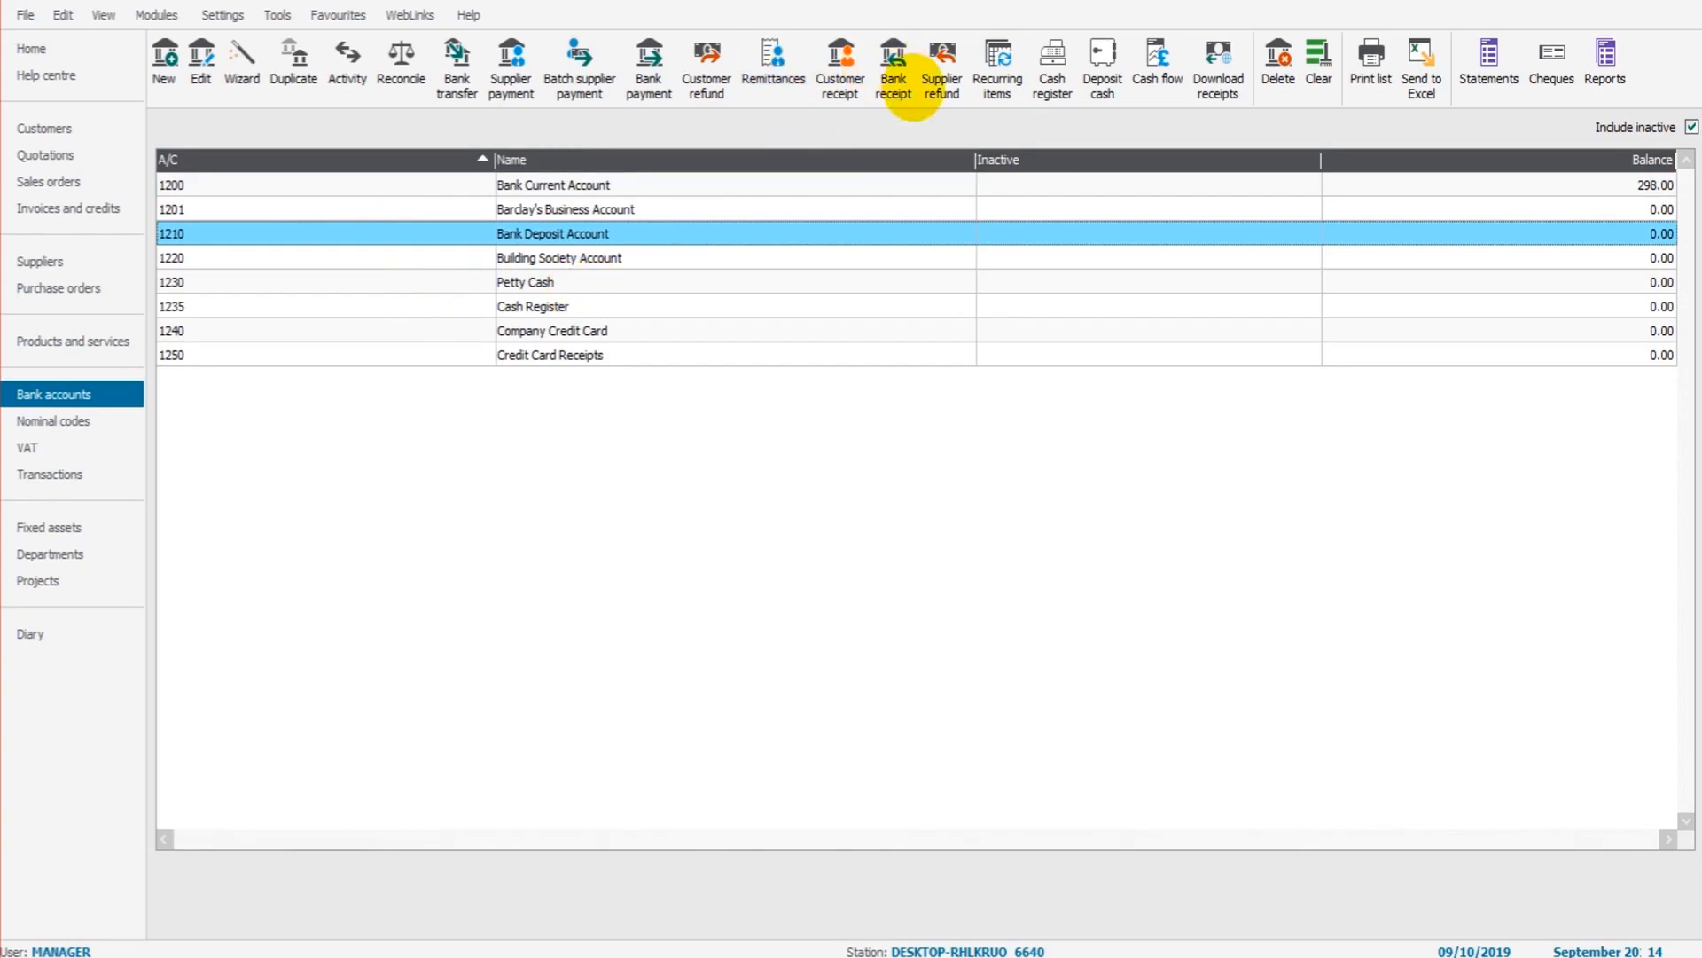
pyautogui.click(908, 91)
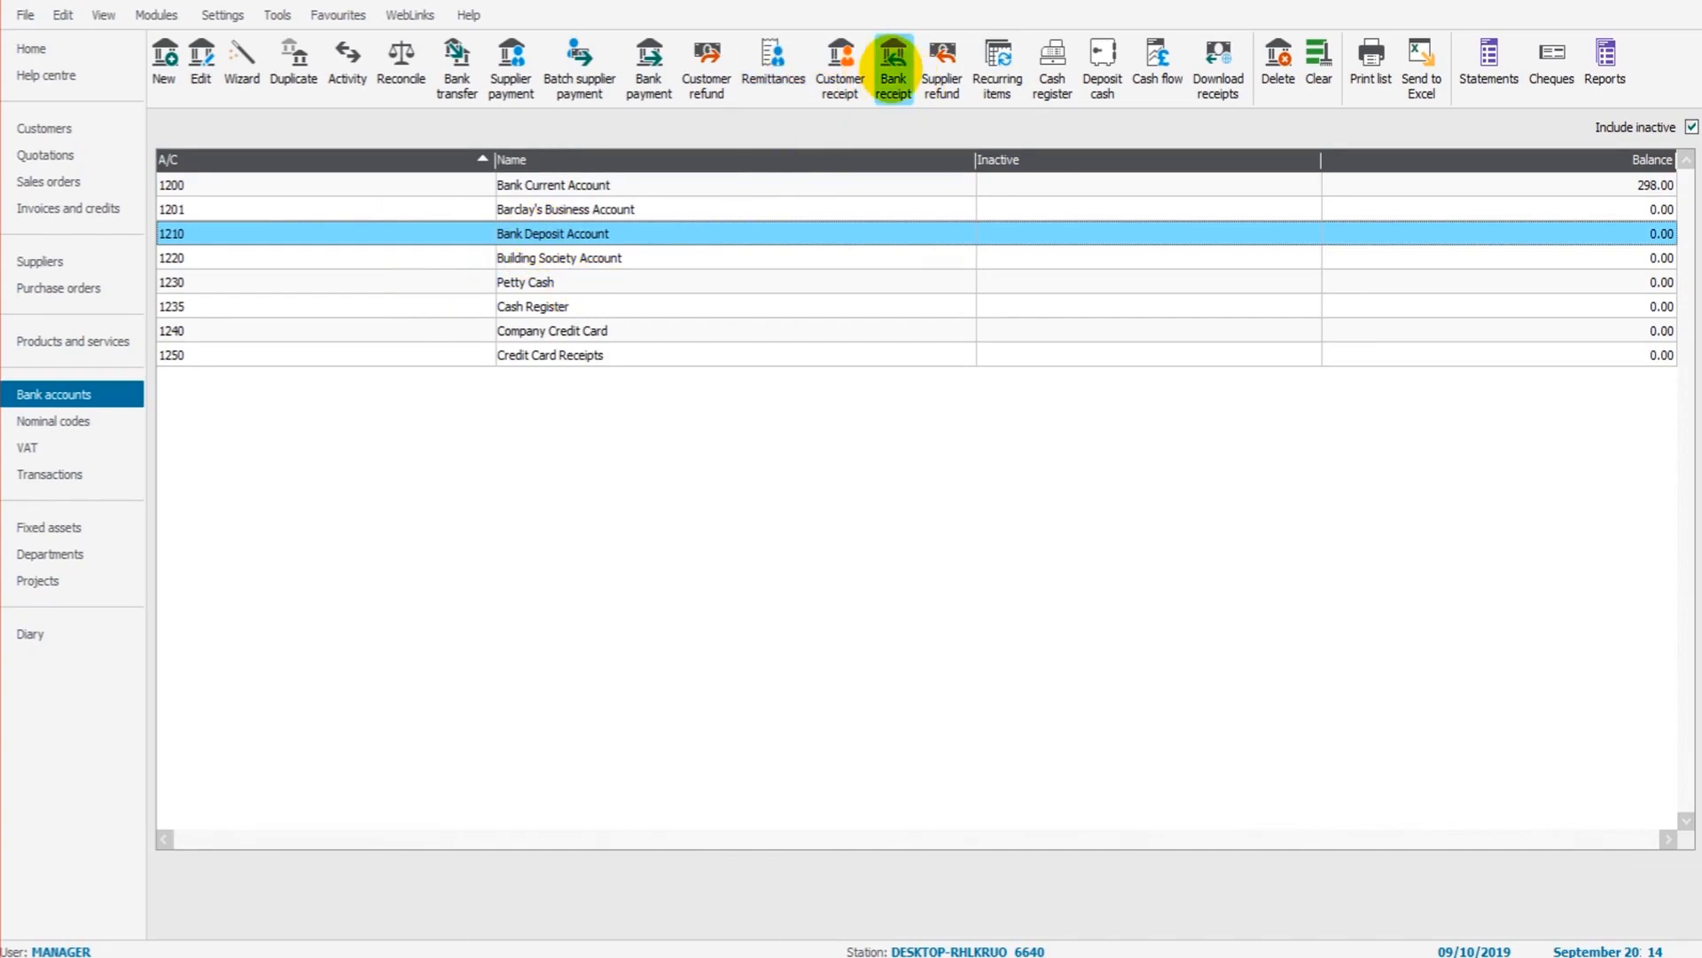
pyautogui.click(893, 71)
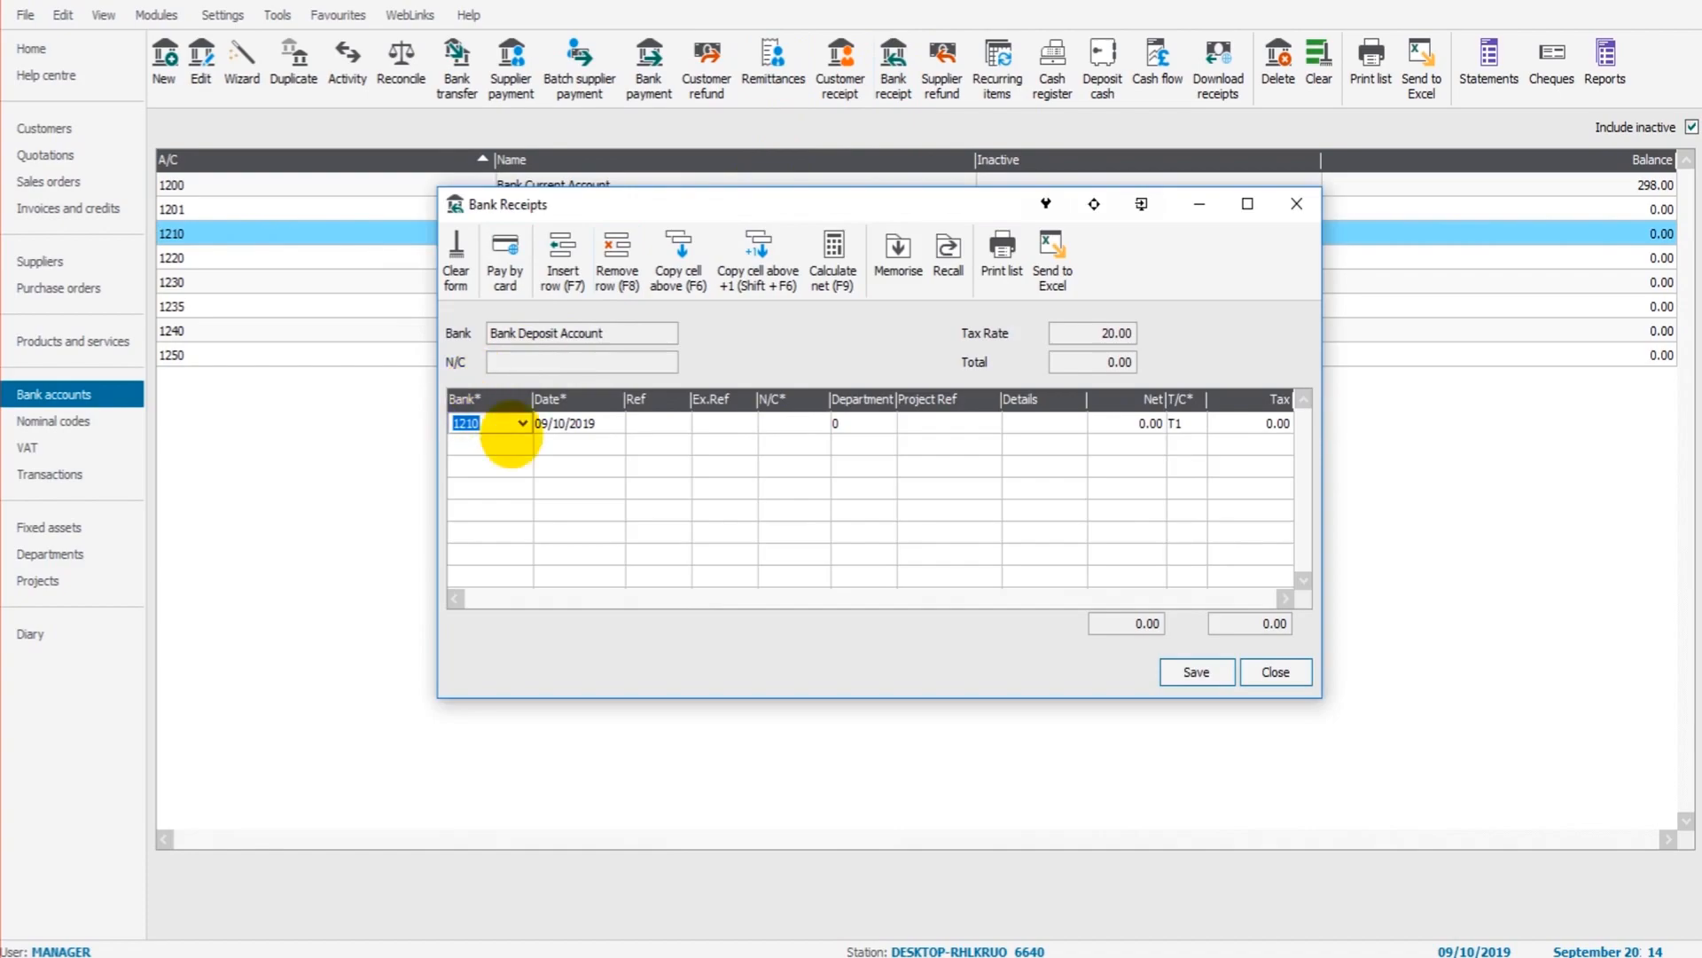
# Reposition the Bank Receipts window and set the receipt's date to 28/09/2019.
pyautogui.moveTo(665, 206); pyautogui.dragTo(768, 234)
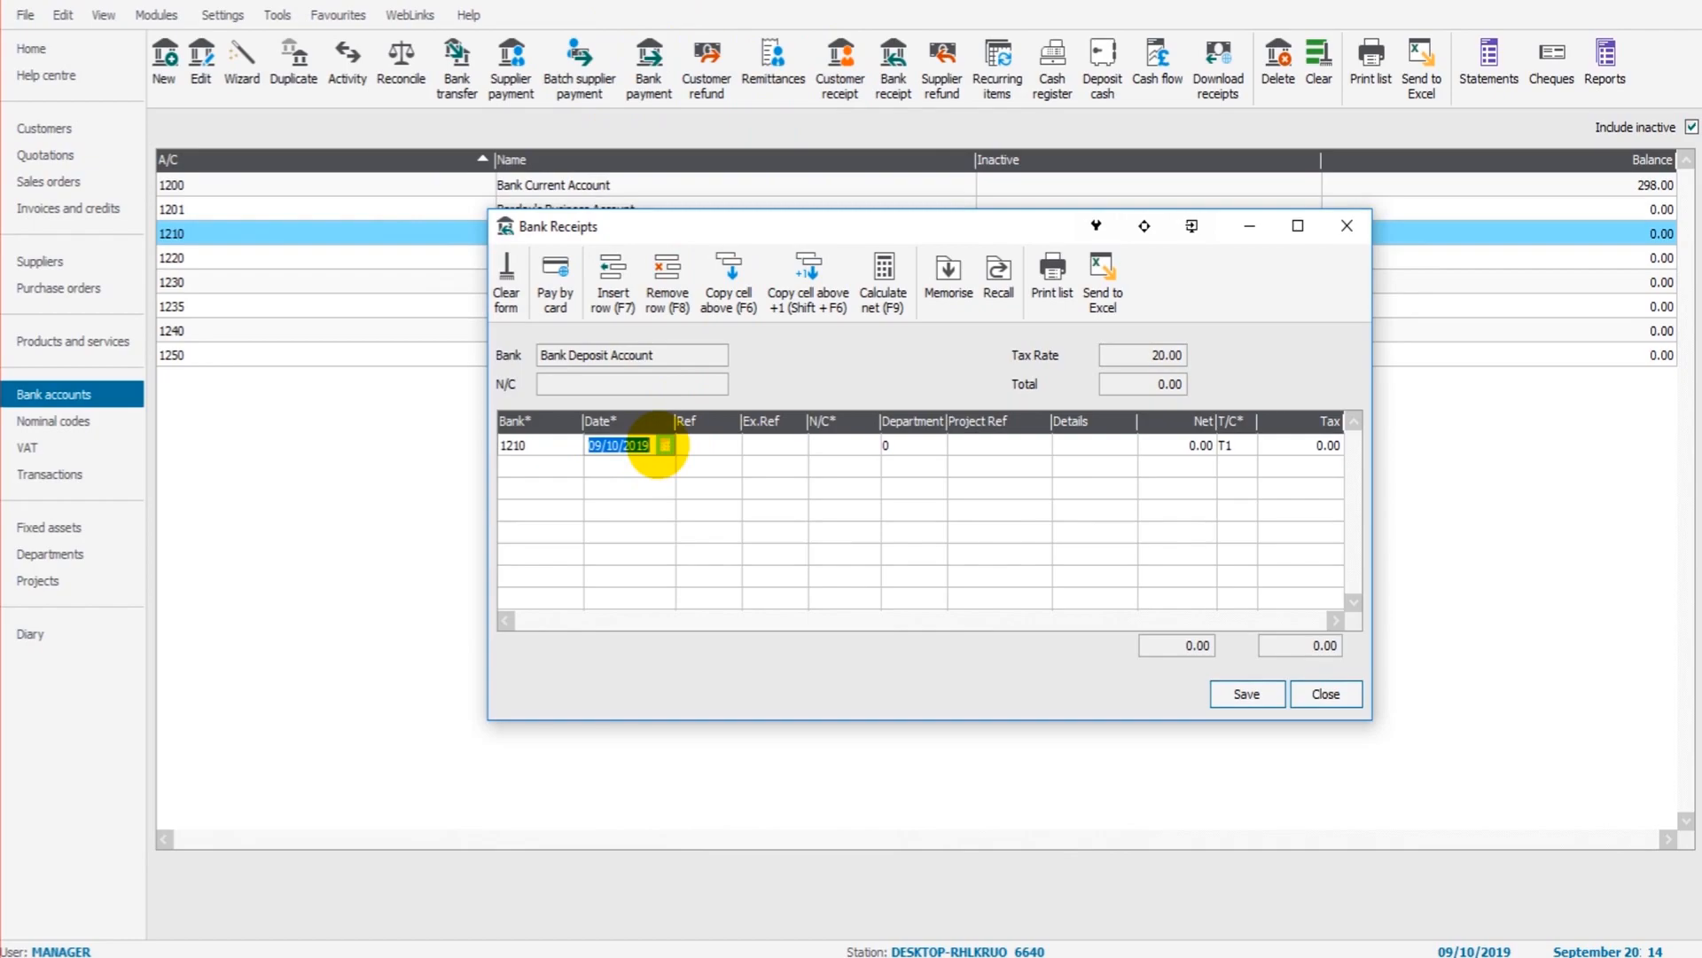
pyautogui.write('28/')
pyautogui.press('Tab')
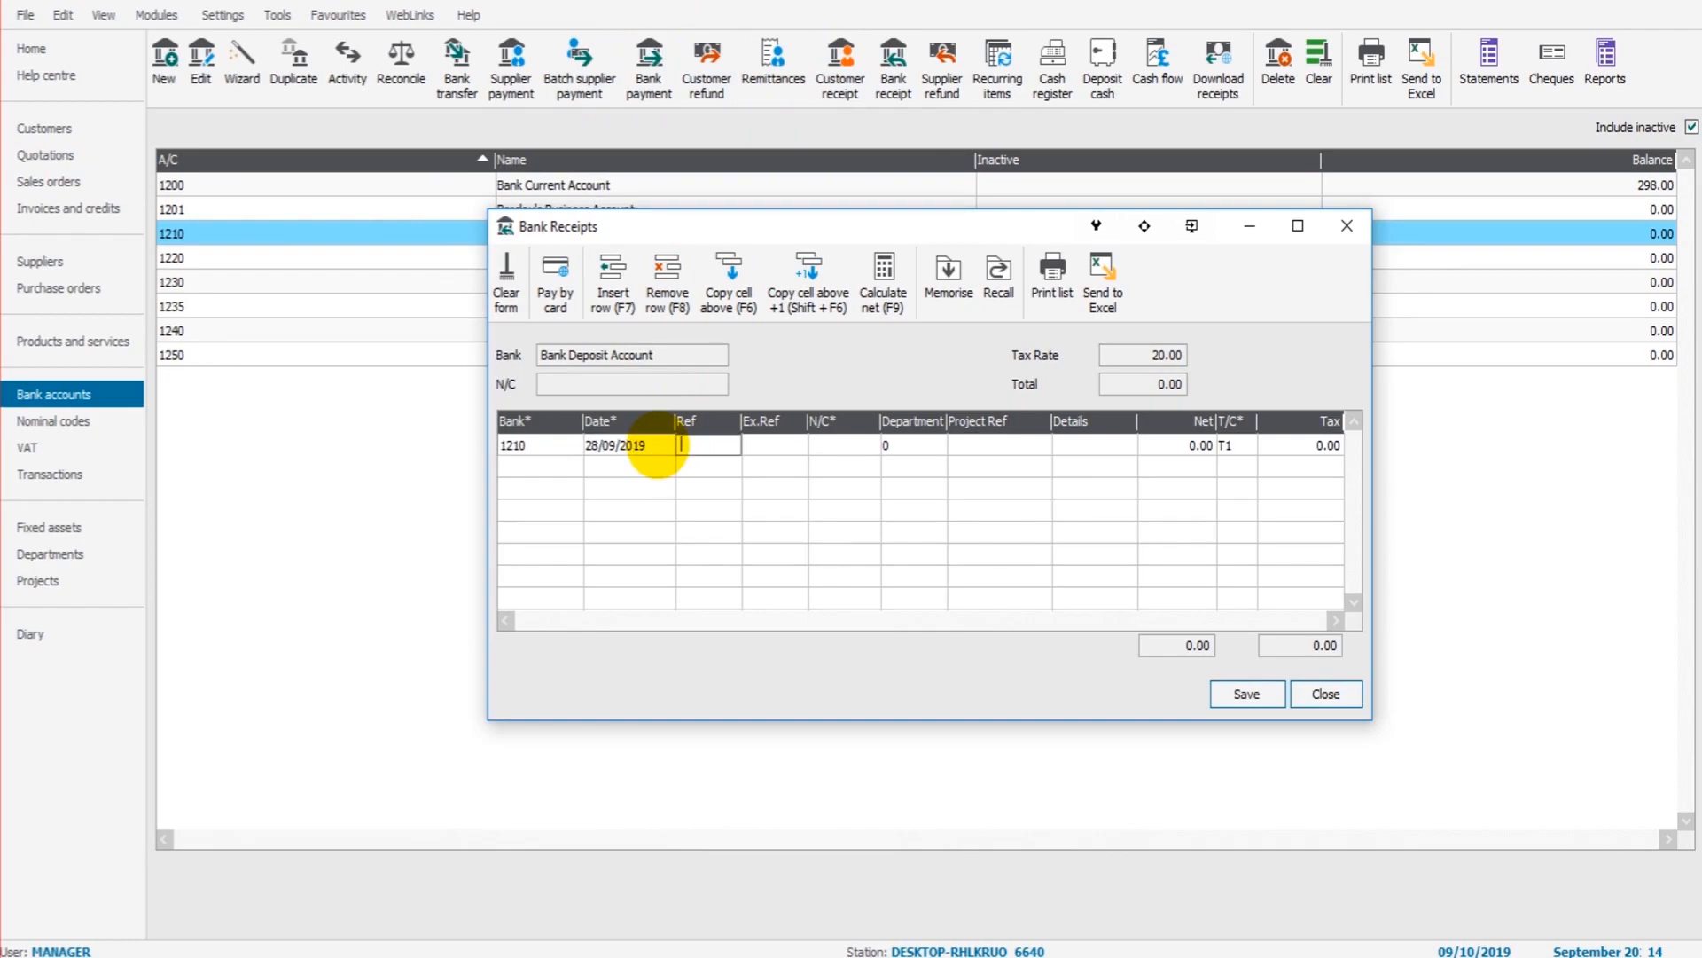
# Leave the receipt's references blank and set its nominal code to 4900, Miscellaneous Income.
pyautogui.press('Tab')
pyautogui.press('Tab')
pyautogui.write('4')
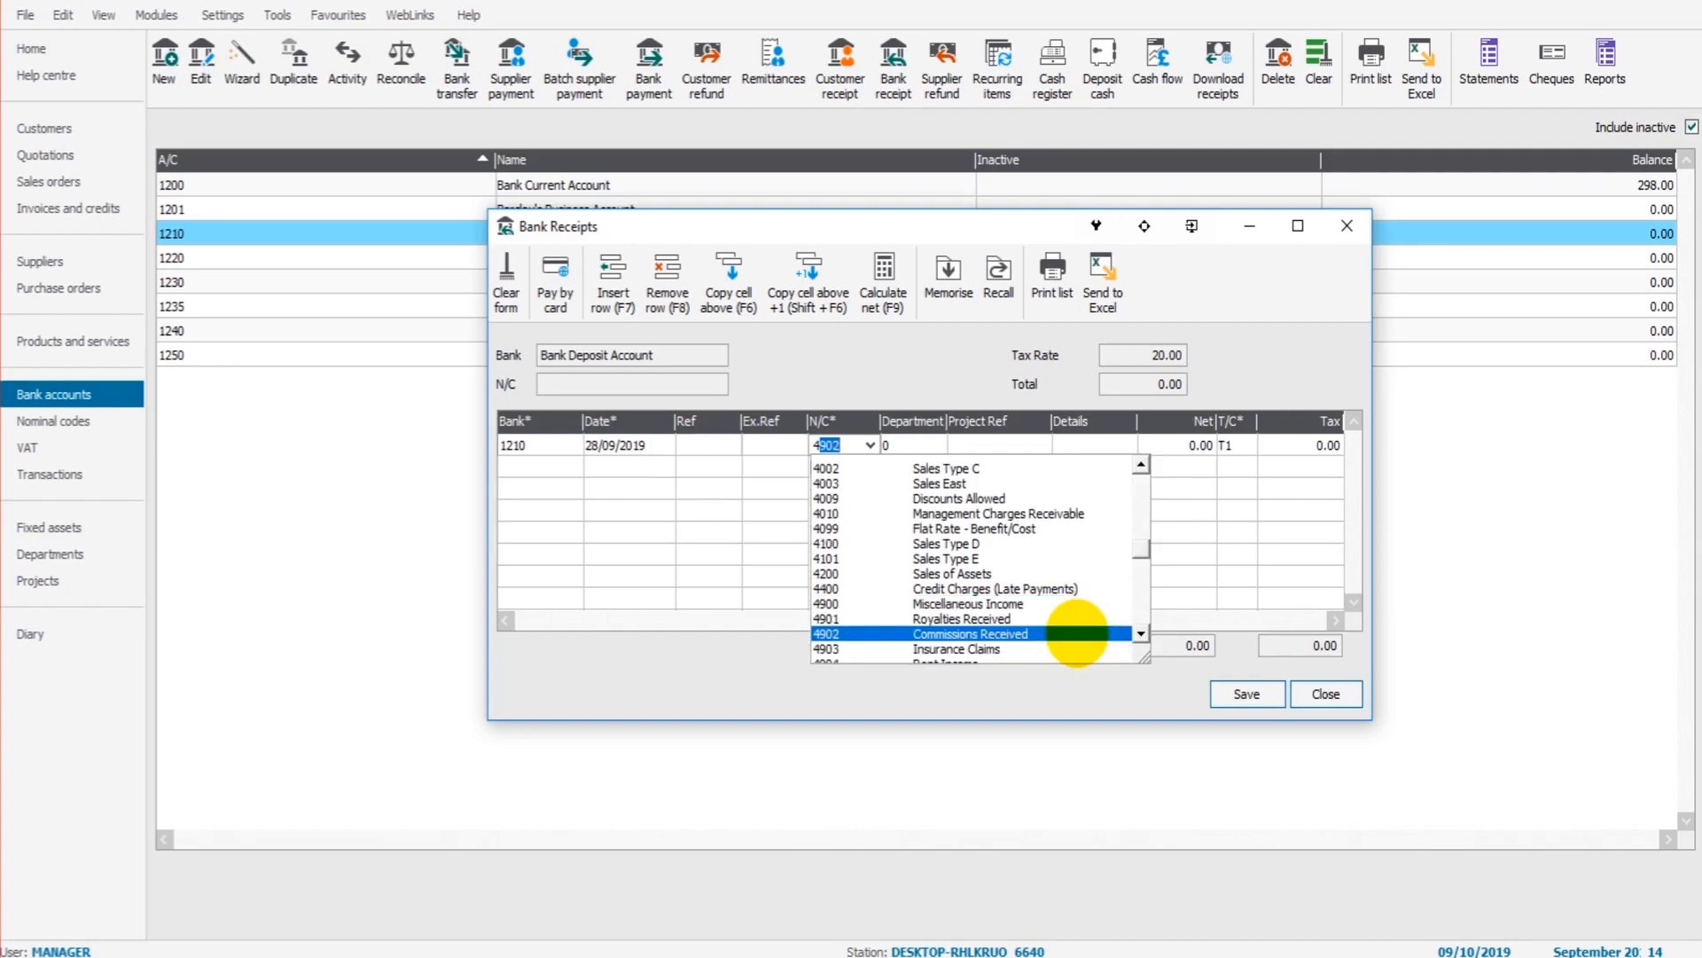
pyautogui.press('BackSpace')
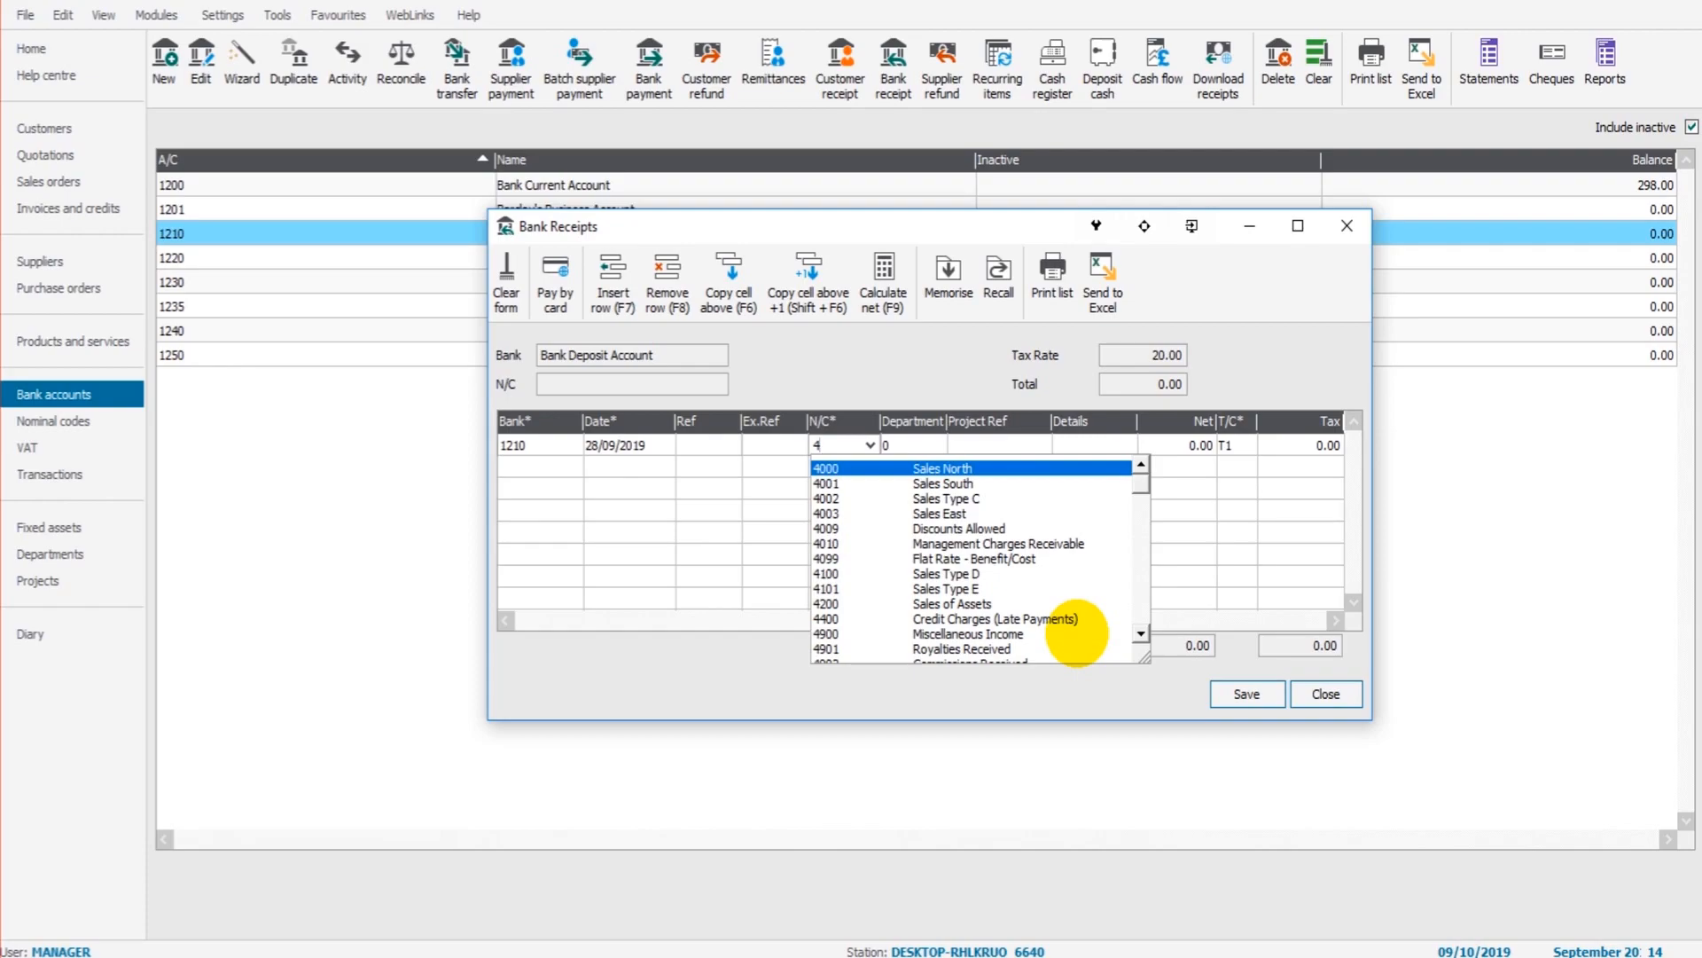
pyautogui.press('BackSpace')
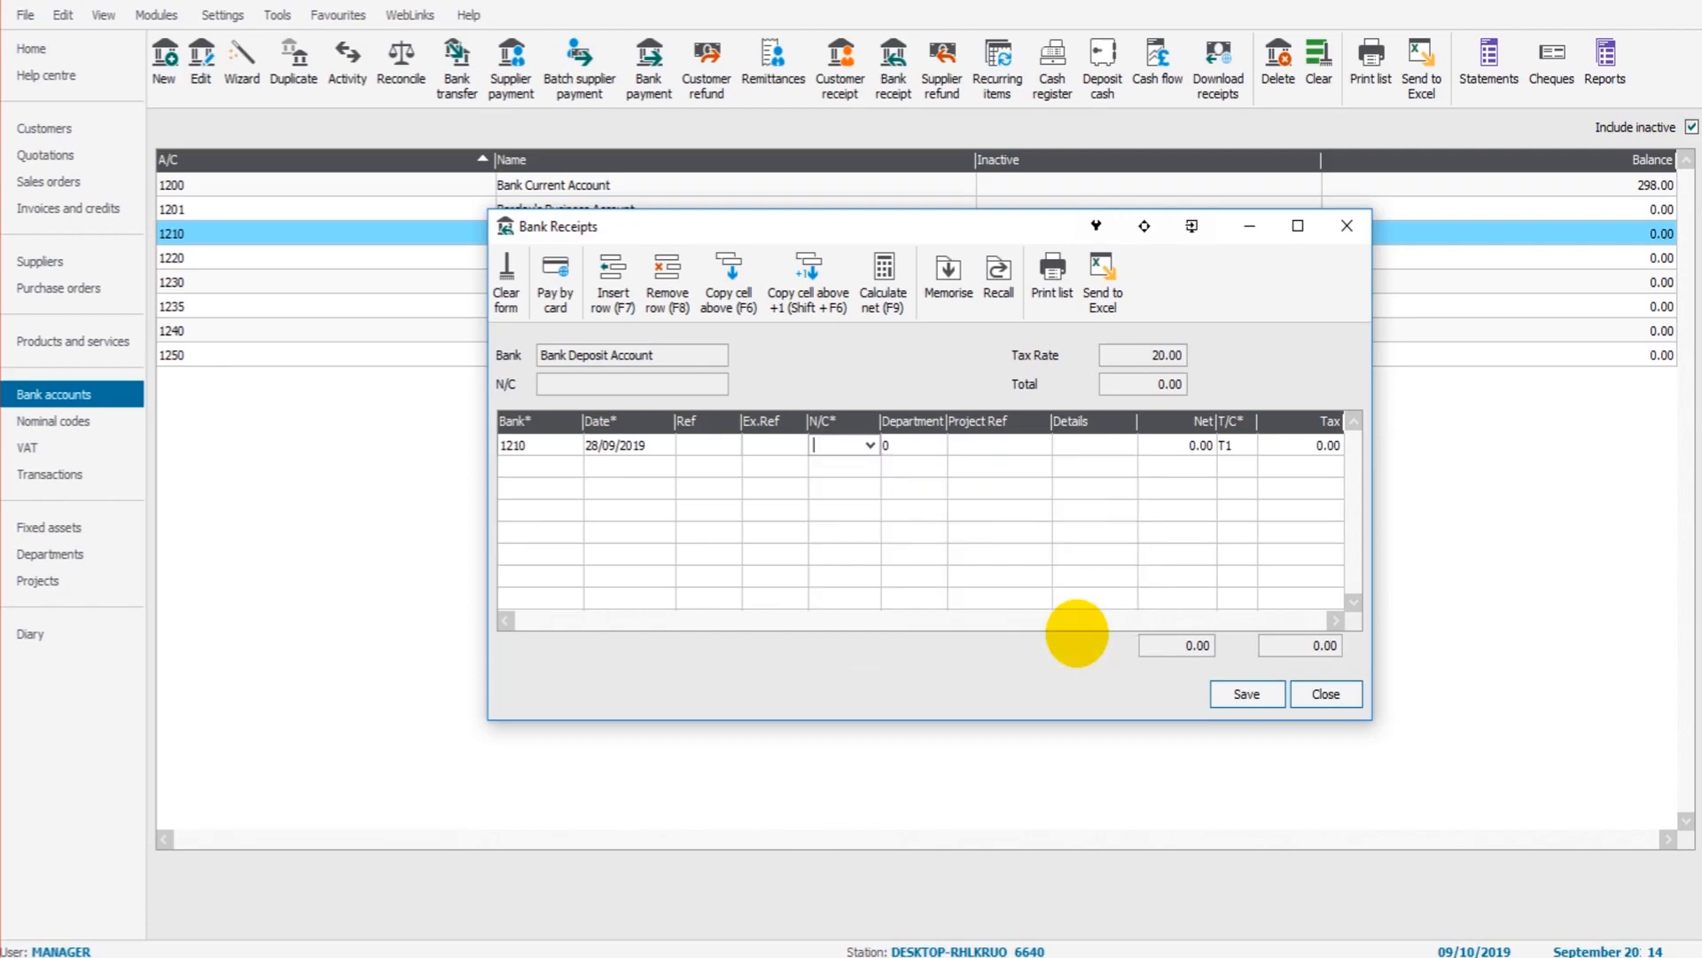
pyautogui.write('4900')
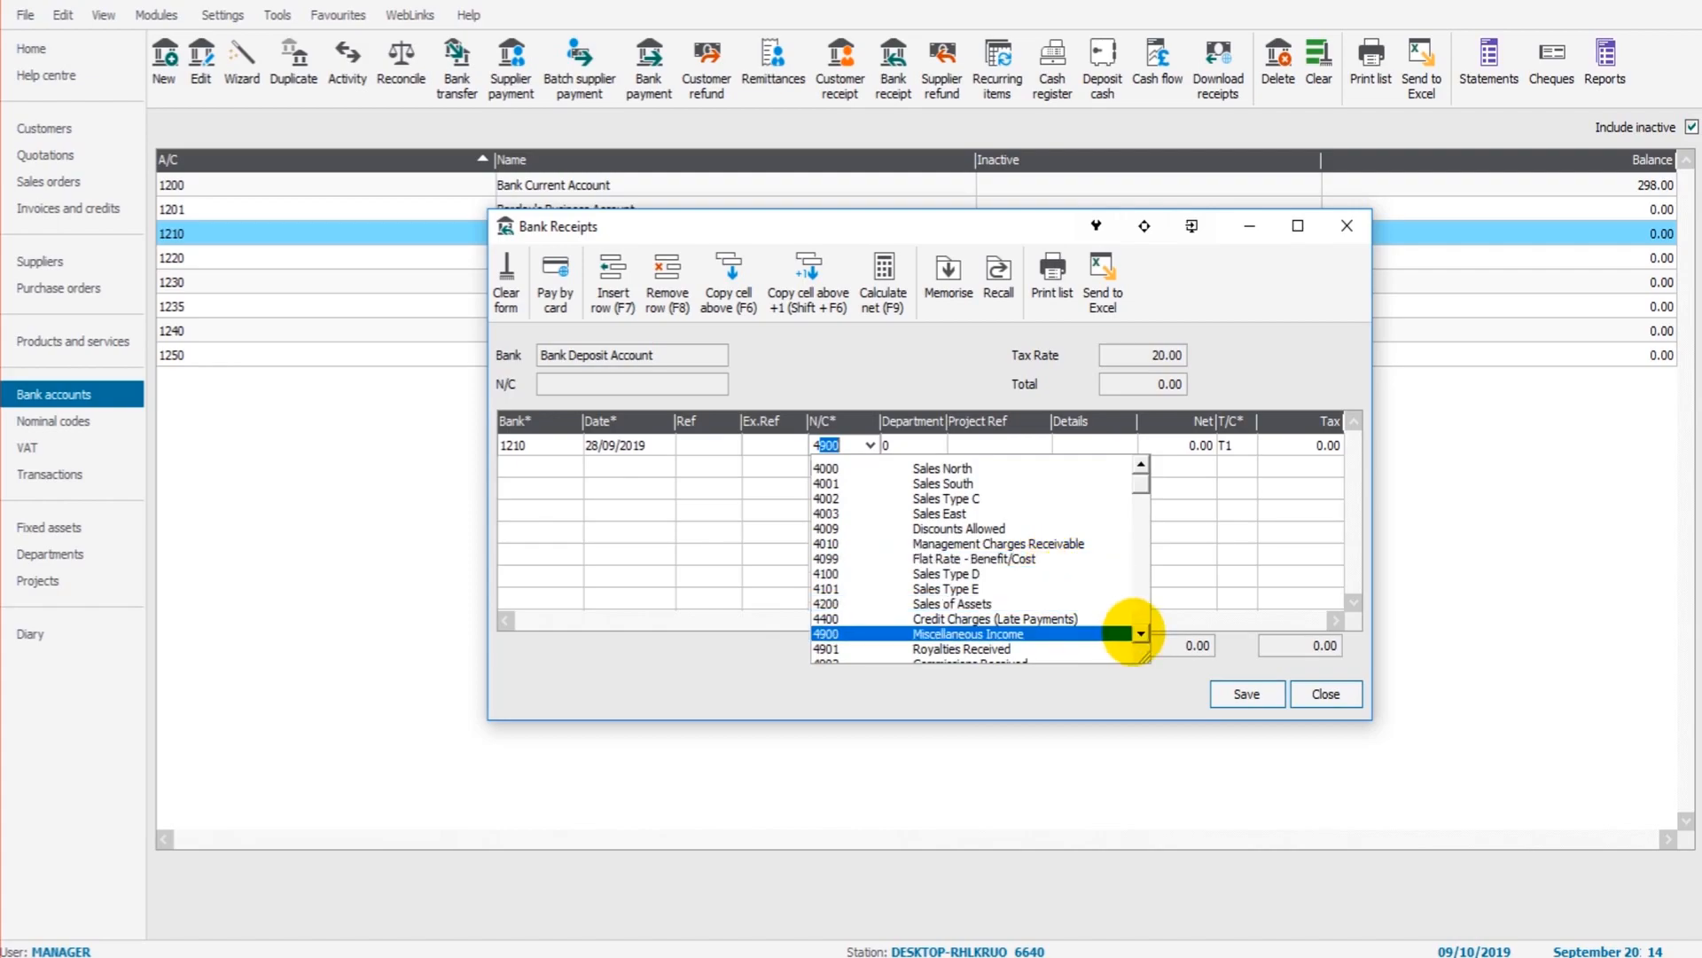
pyautogui.click(1139, 633)
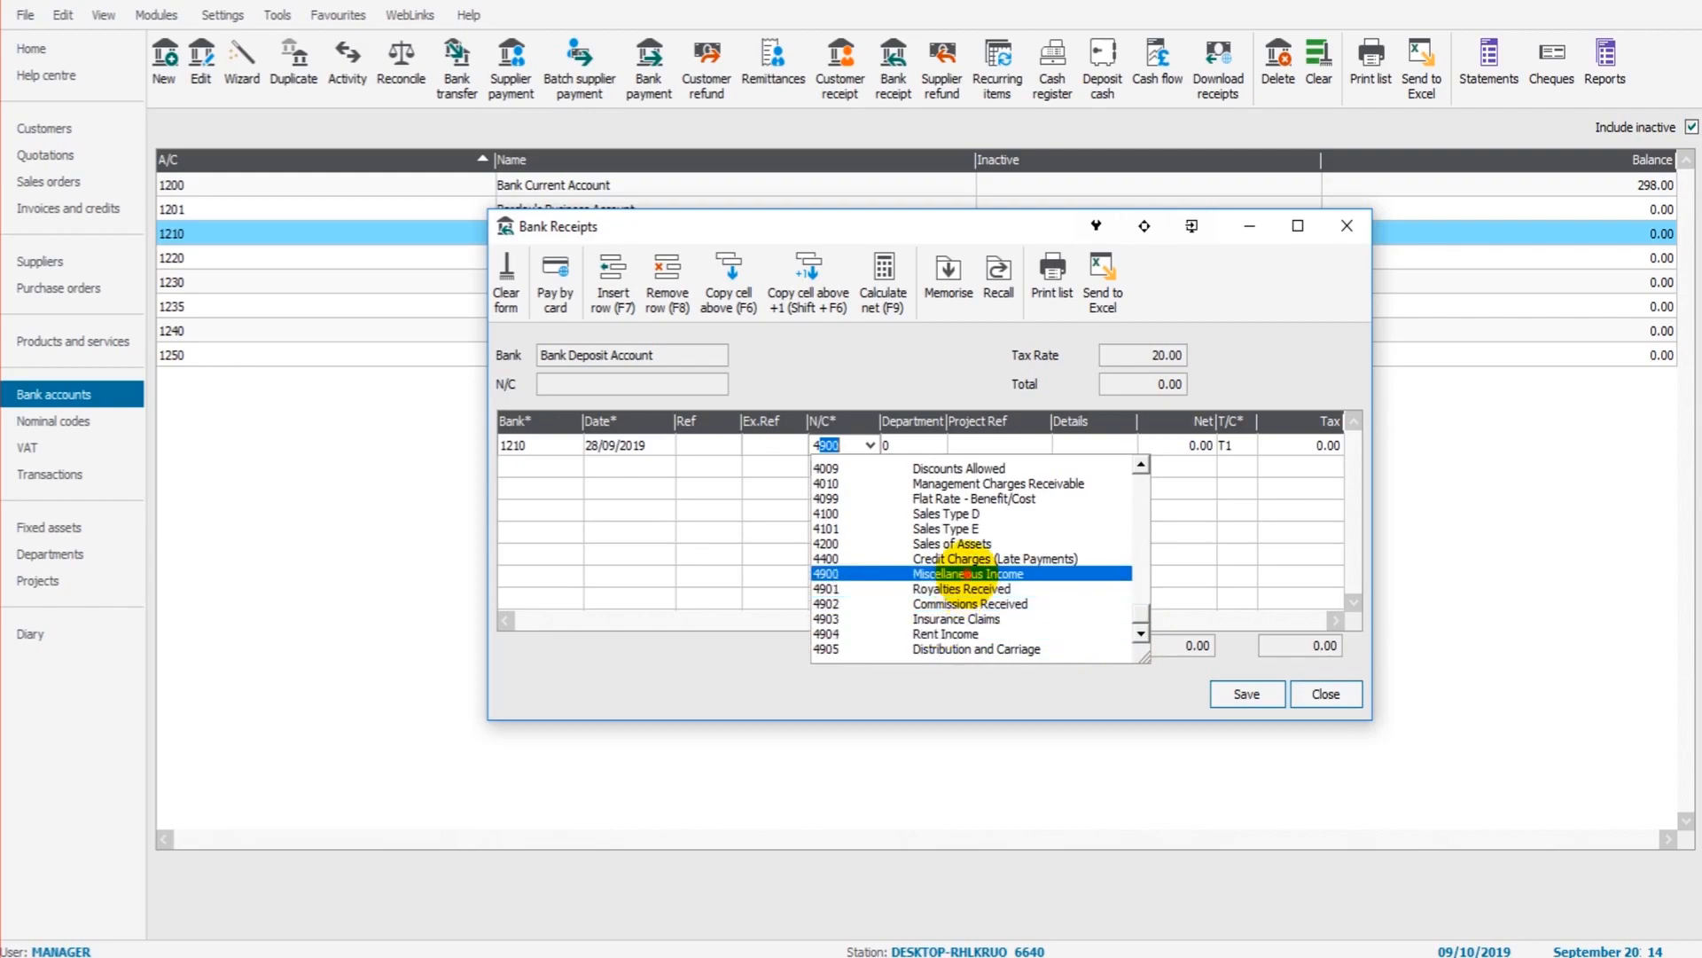
pyautogui.click(979, 572)
pyautogui.press('Tab')
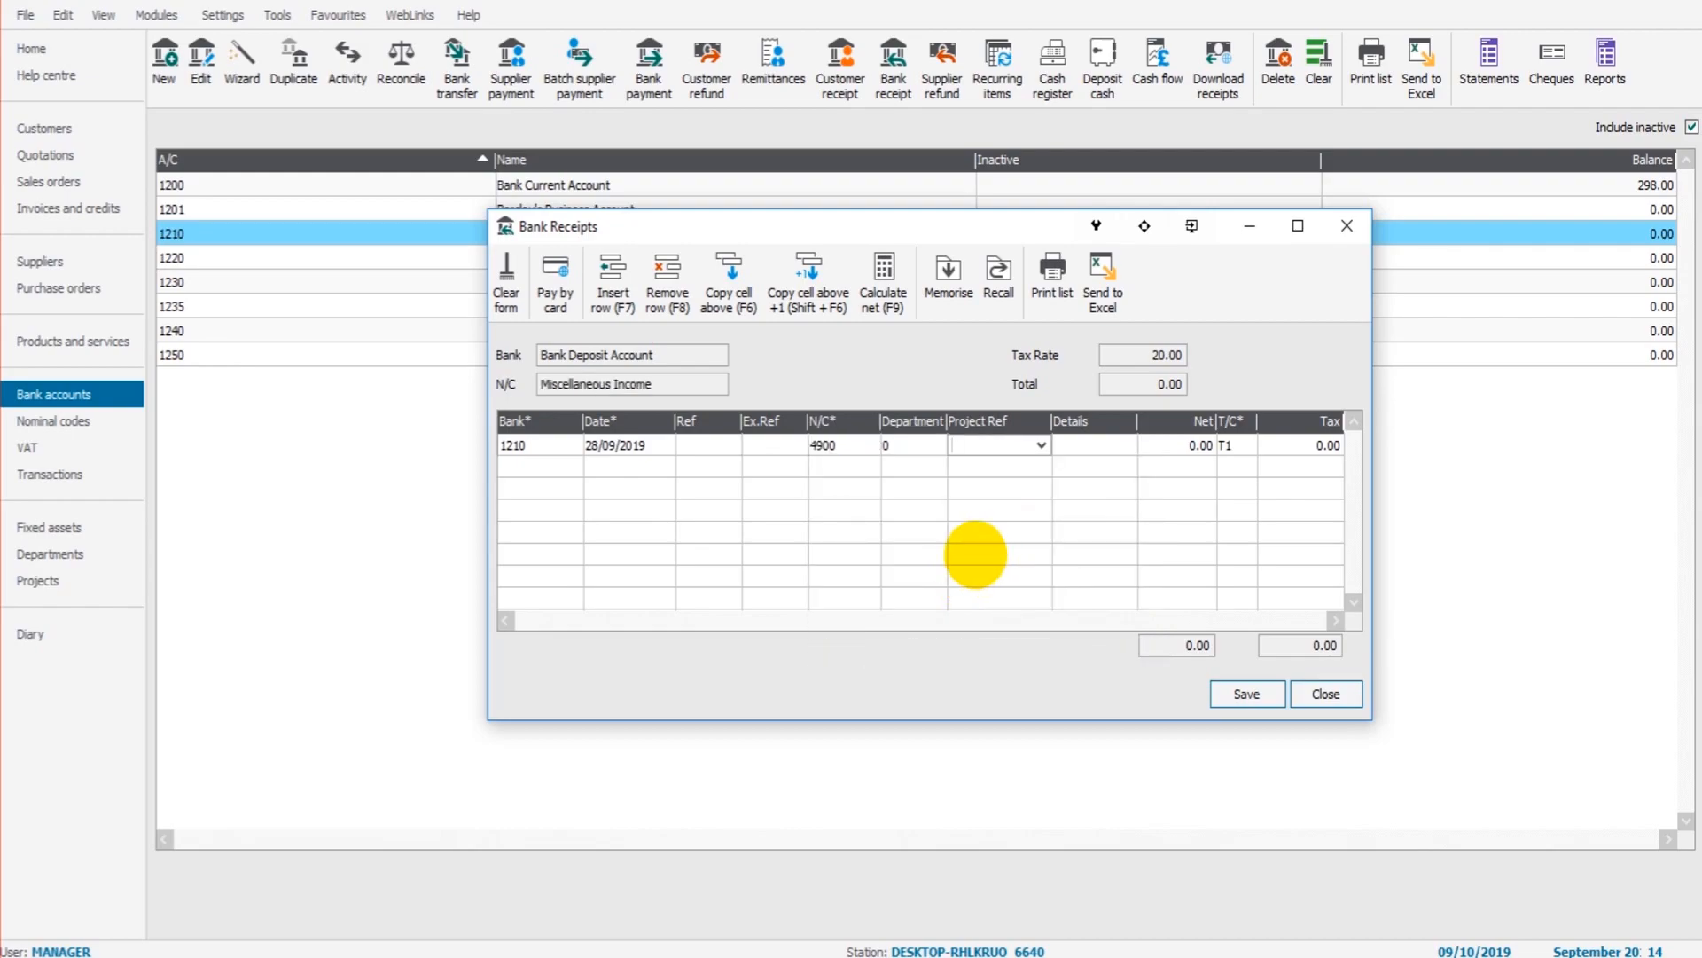
# Enter "Bank savings interest" as the receipt's details and 4.36 as its net amount.
pyautogui.press('Tab')
pyautogui.write('Ba')
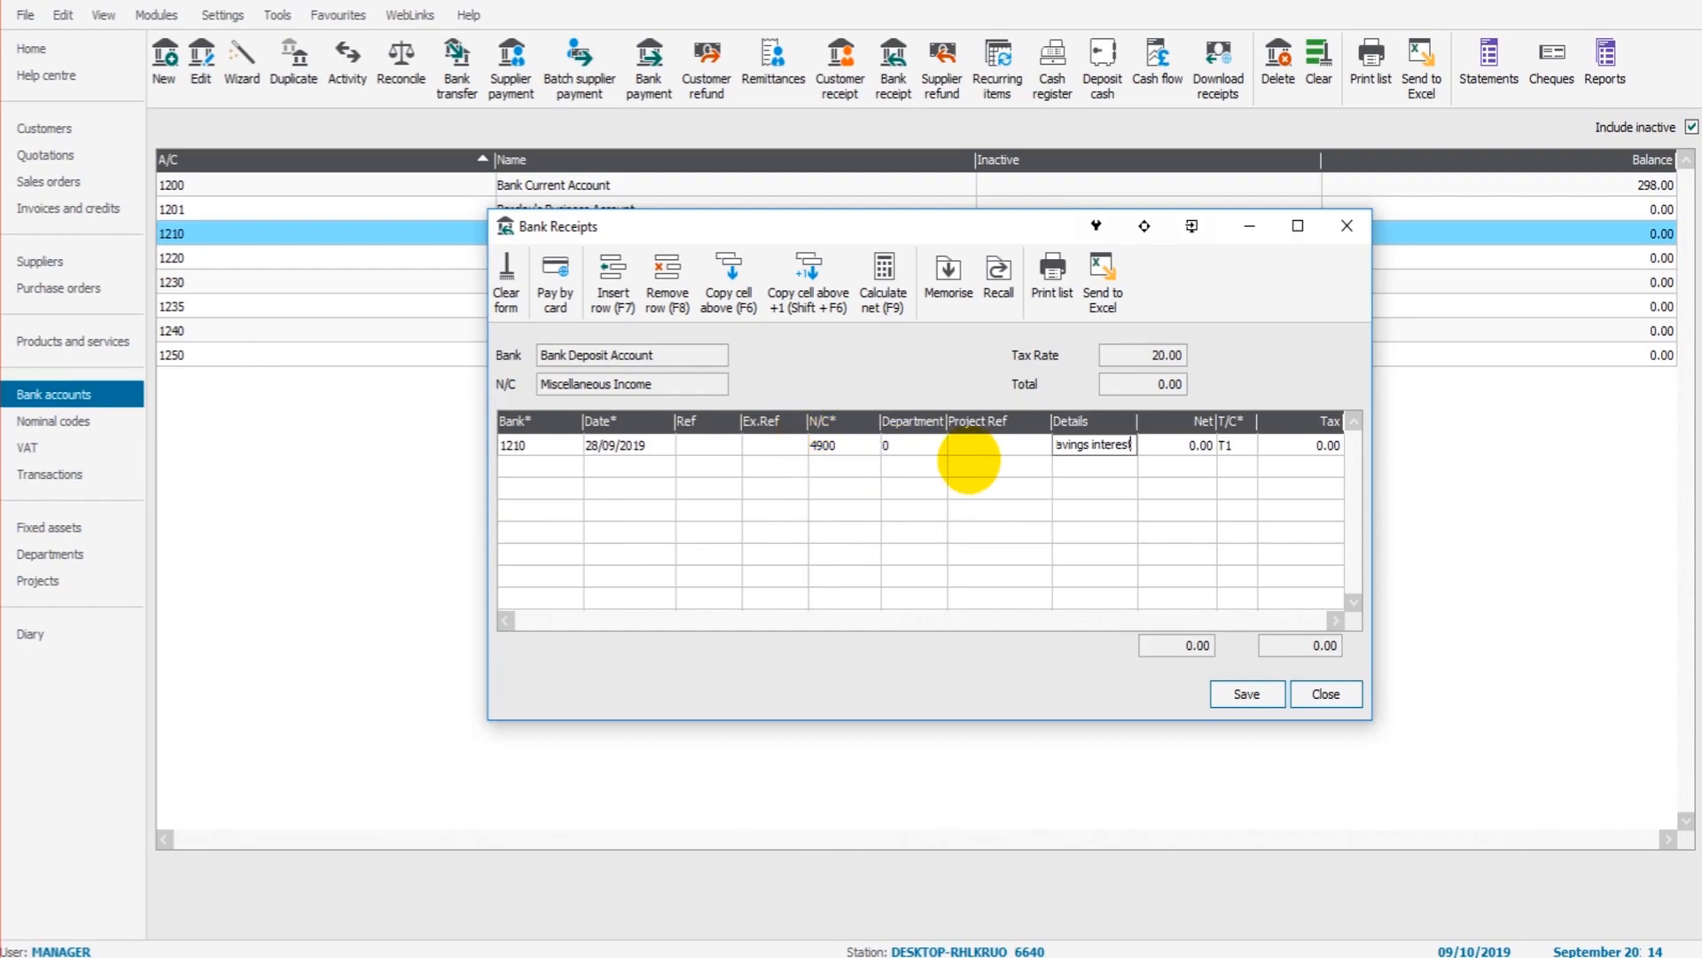
pyautogui.press('Tab')
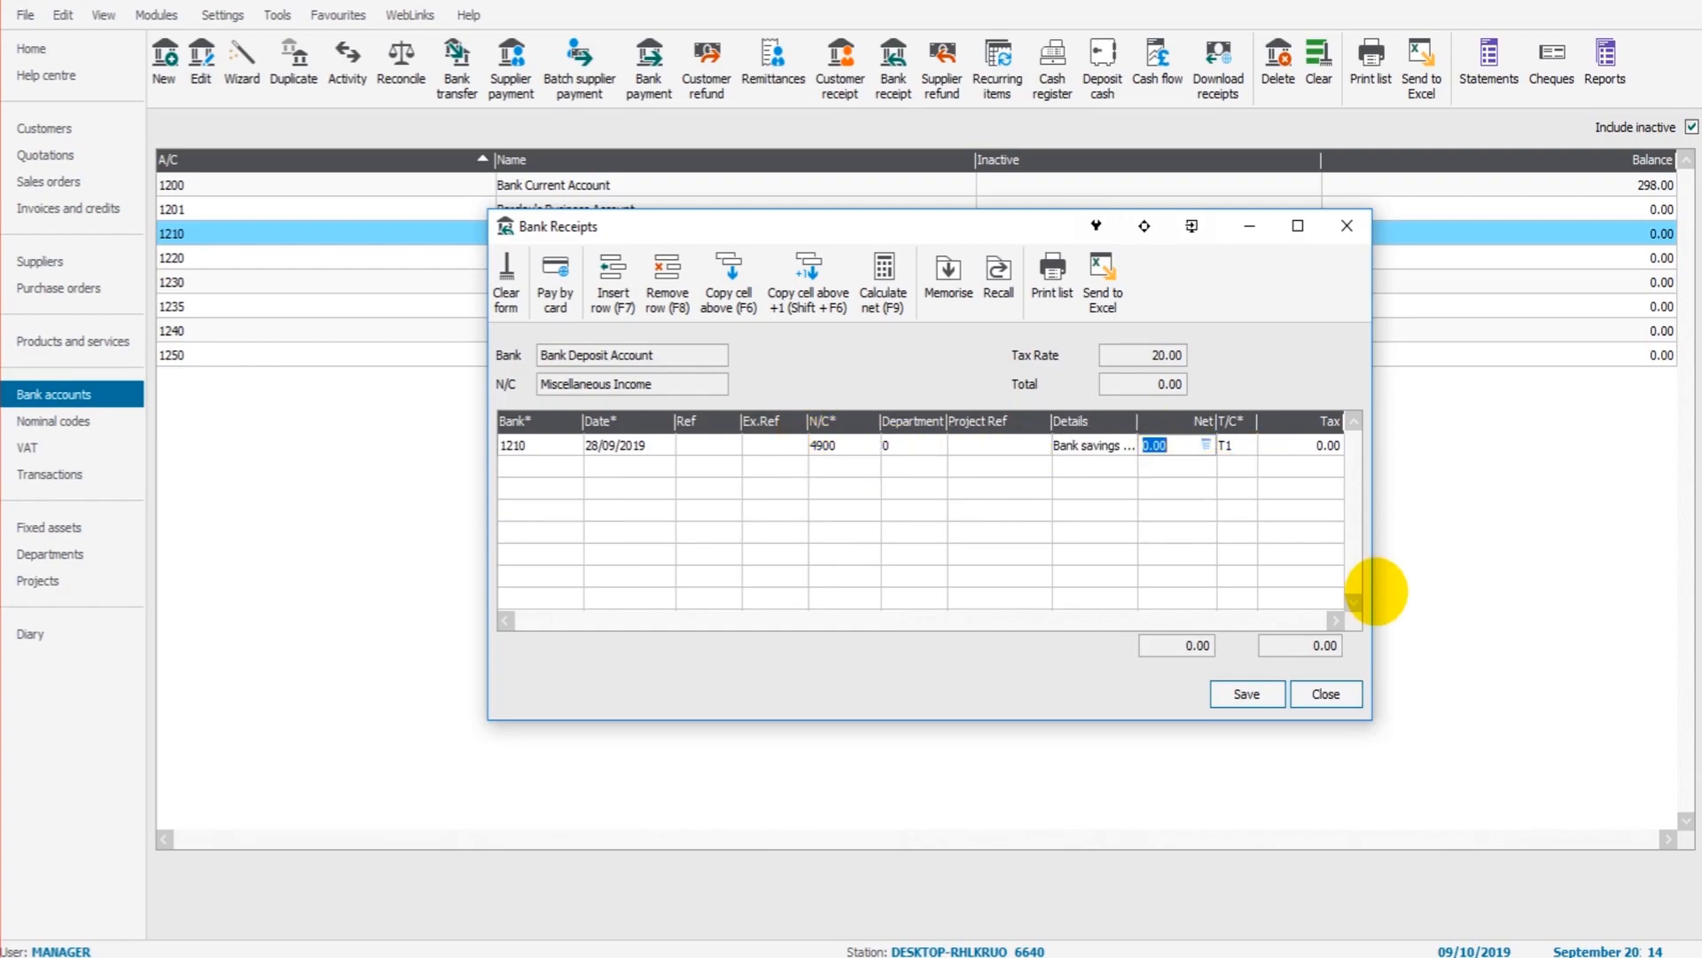
pyautogui.write('4.36')
pyautogui.press('Tab')
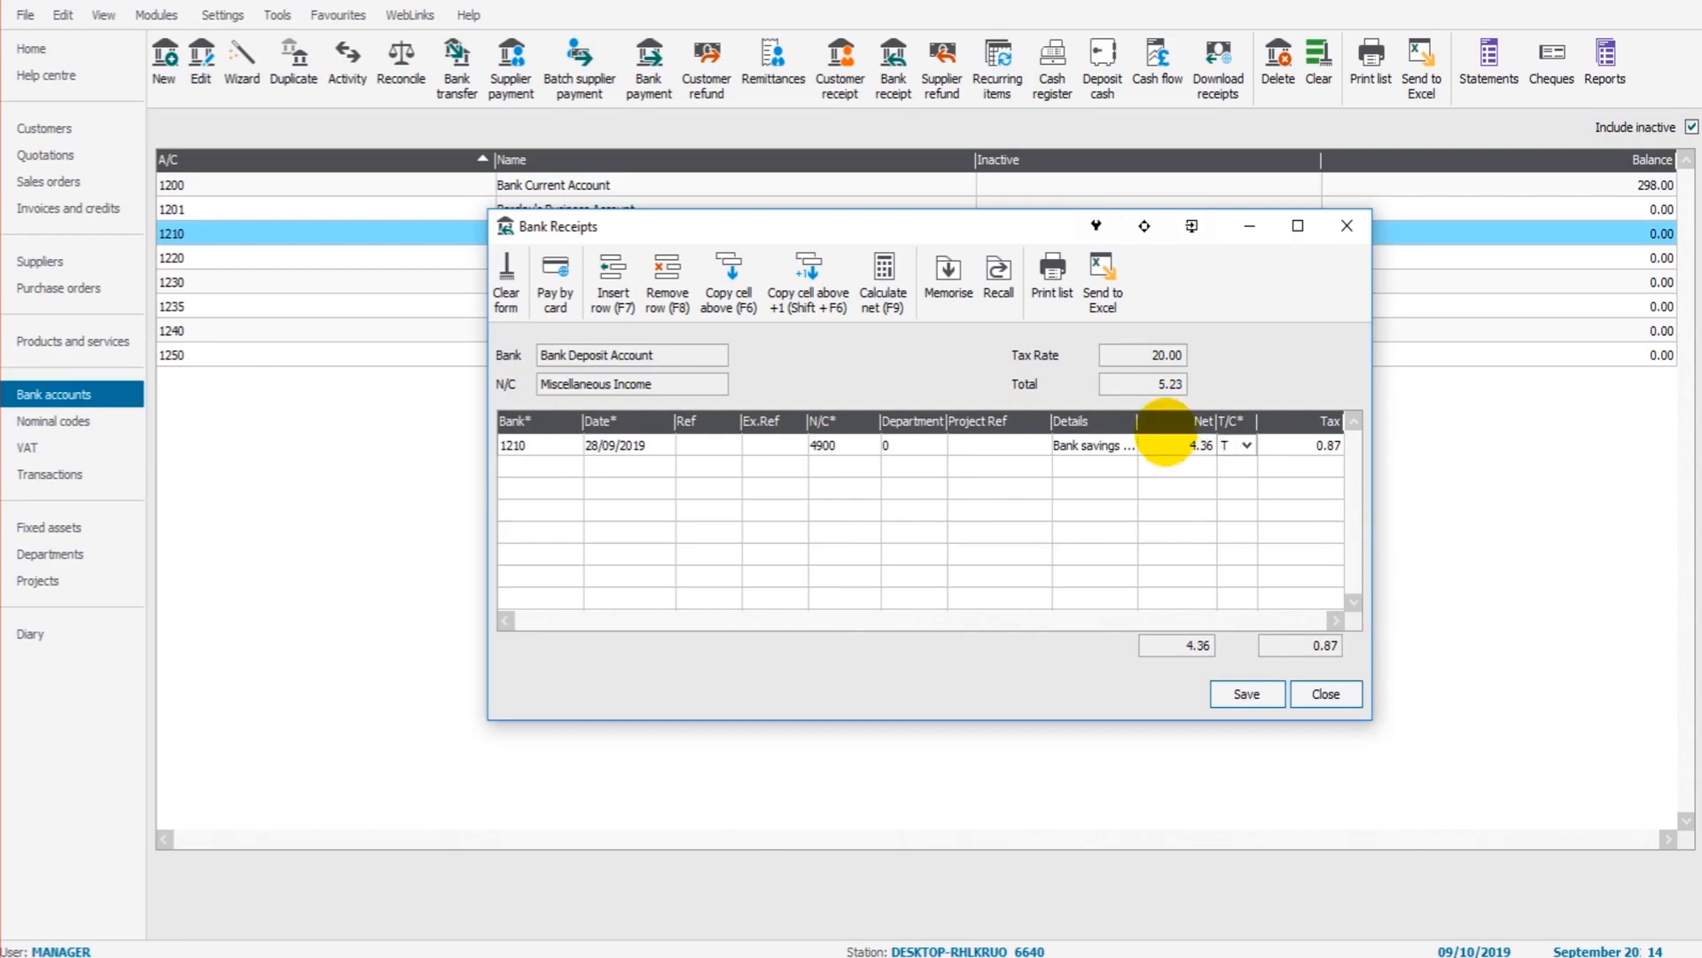
# Set the receipt line's tax code to T0.
pyautogui.click(1259, 446)
pyautogui.click(1250, 446)
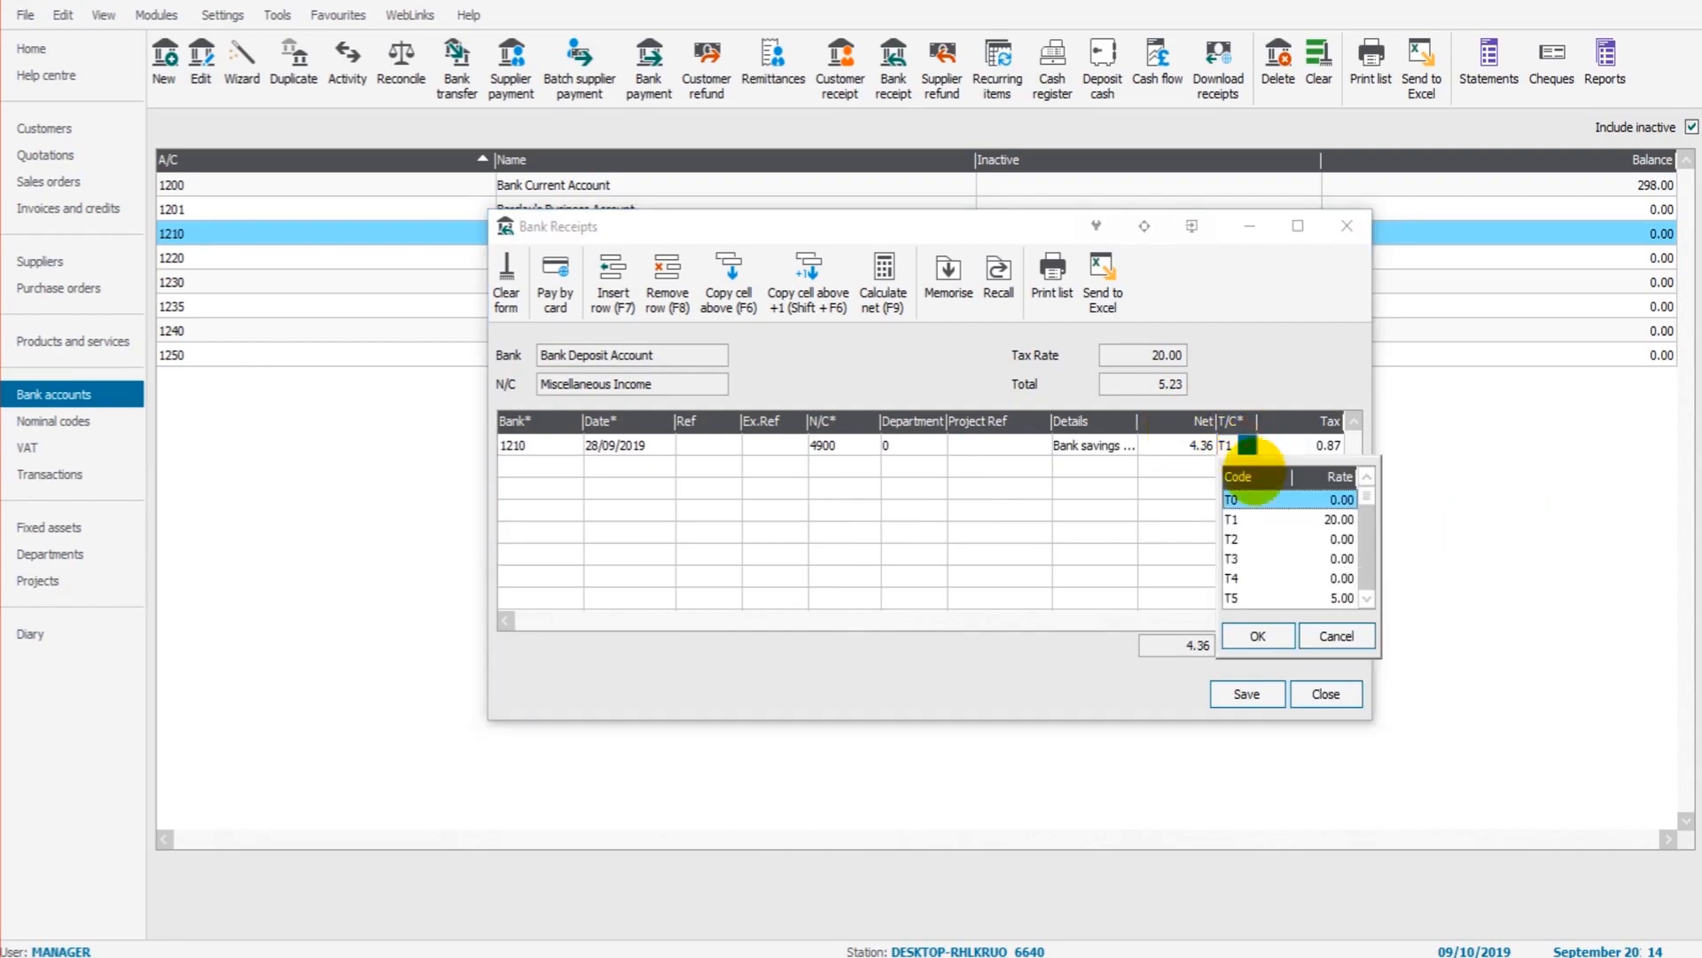
pyautogui.click(1256, 502)
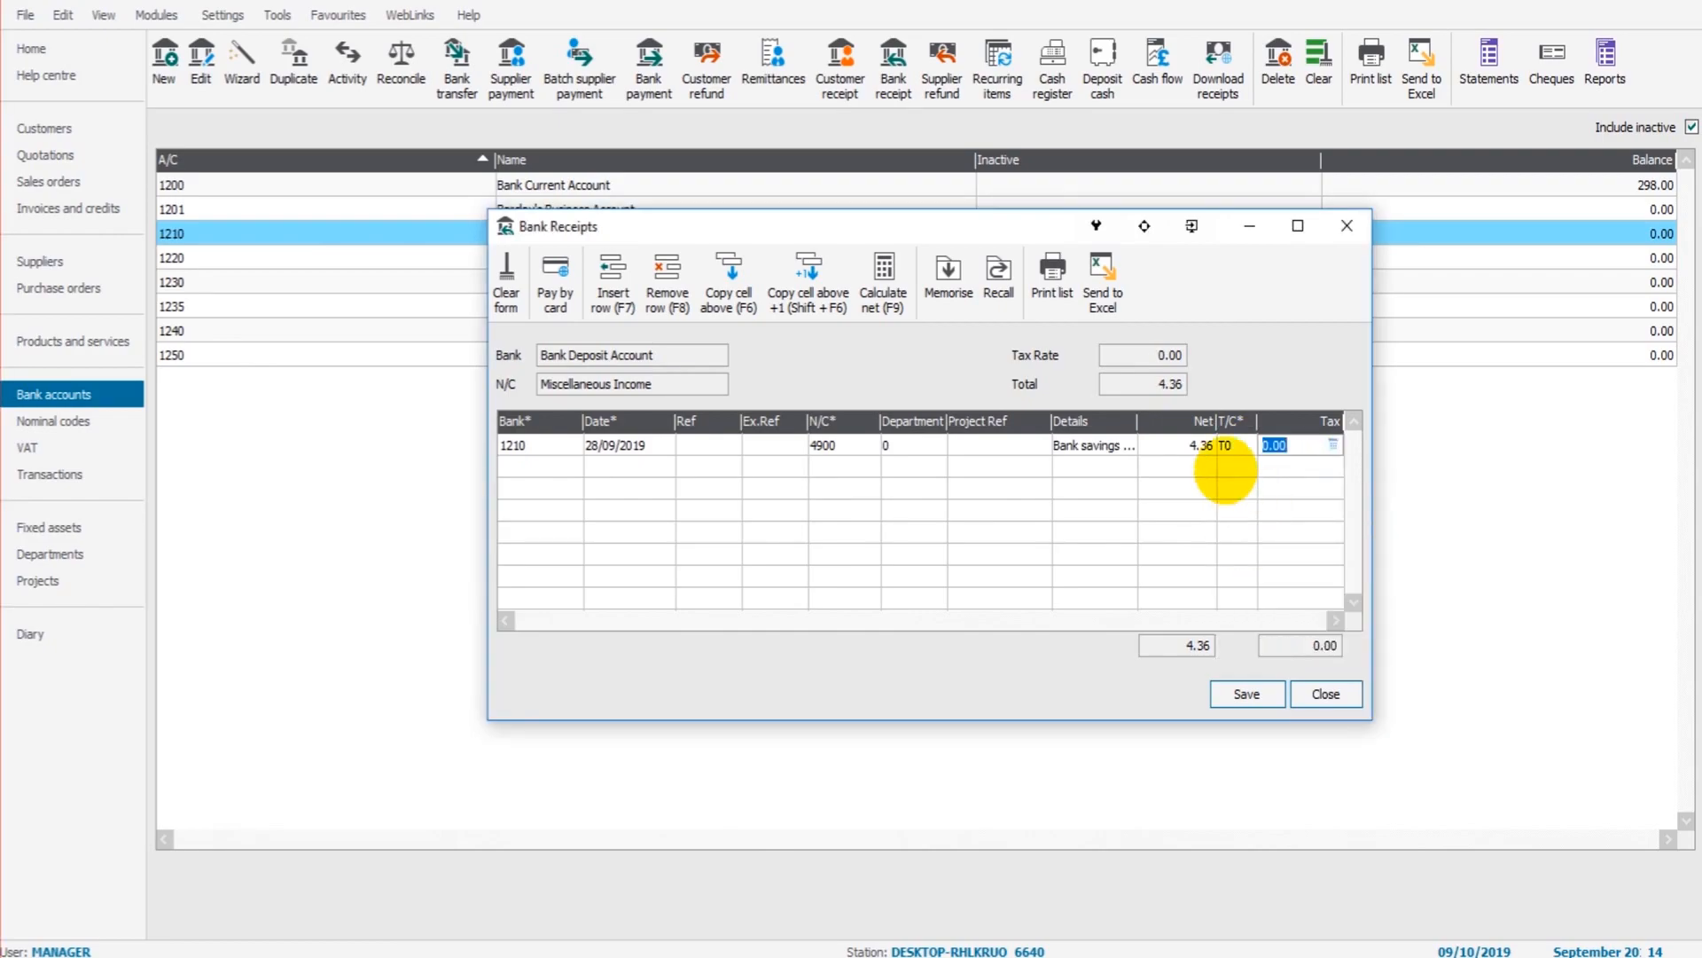
# Change the receipt line's tax code to T9, save the bank receipt and close the Bank Receipts window.
pyautogui.click(1263, 447)
pyautogui.click(1237, 446)
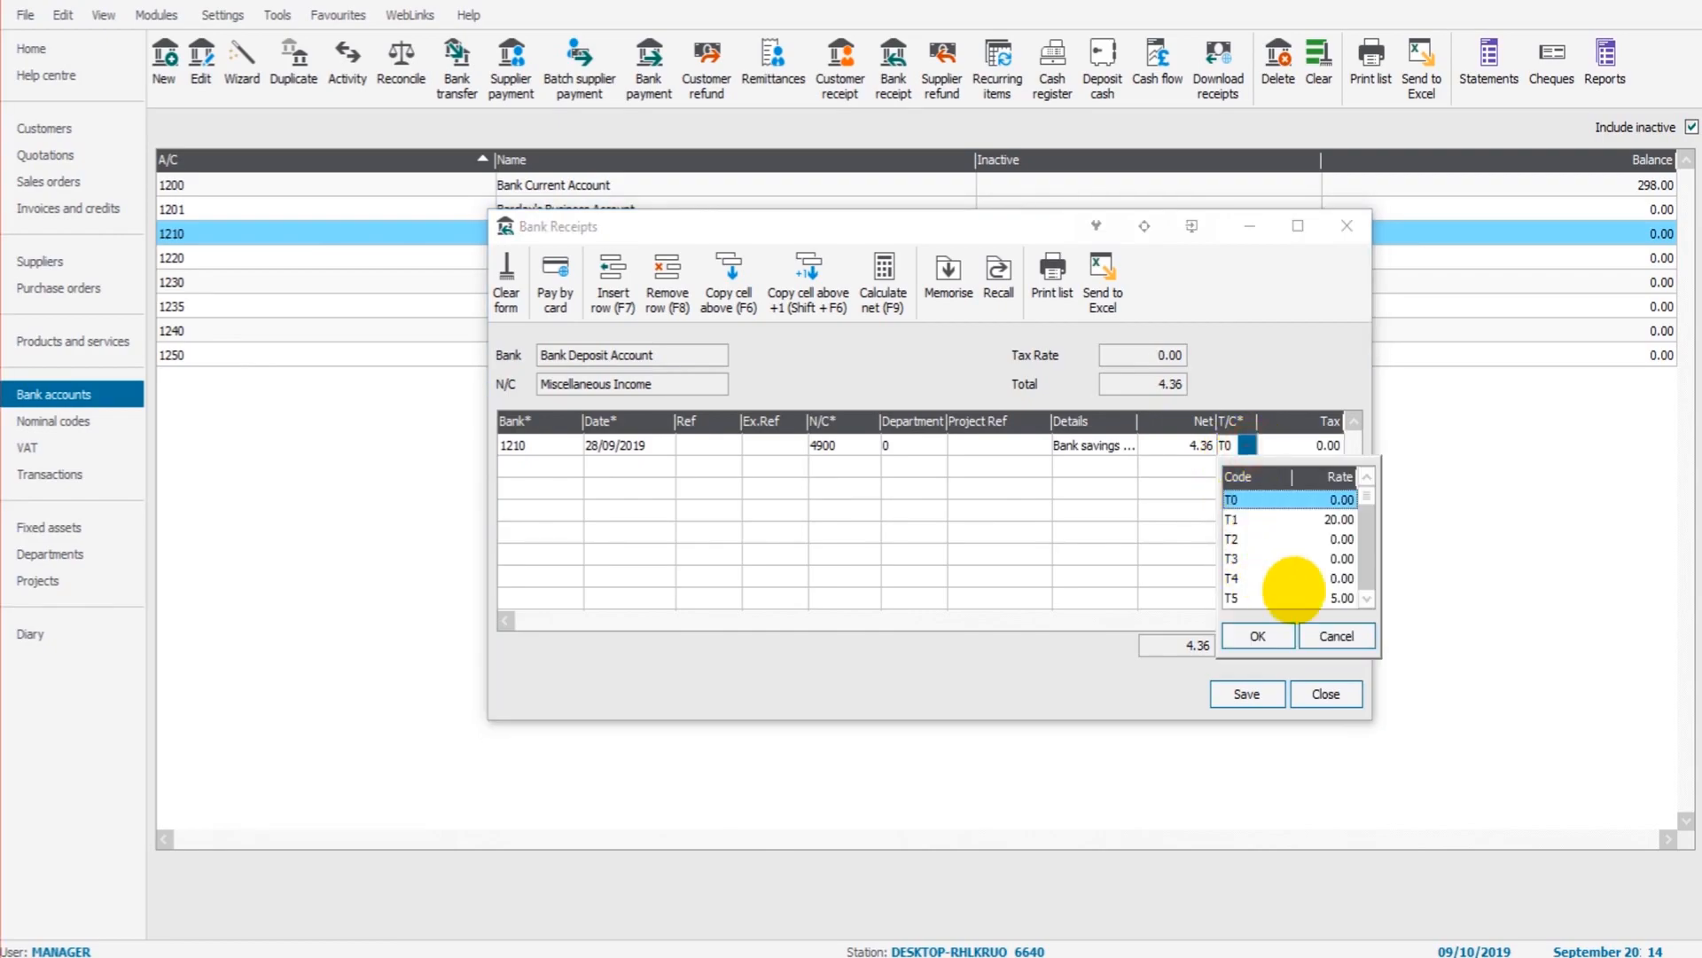
pyautogui.scroll(-9, 1368, 598)
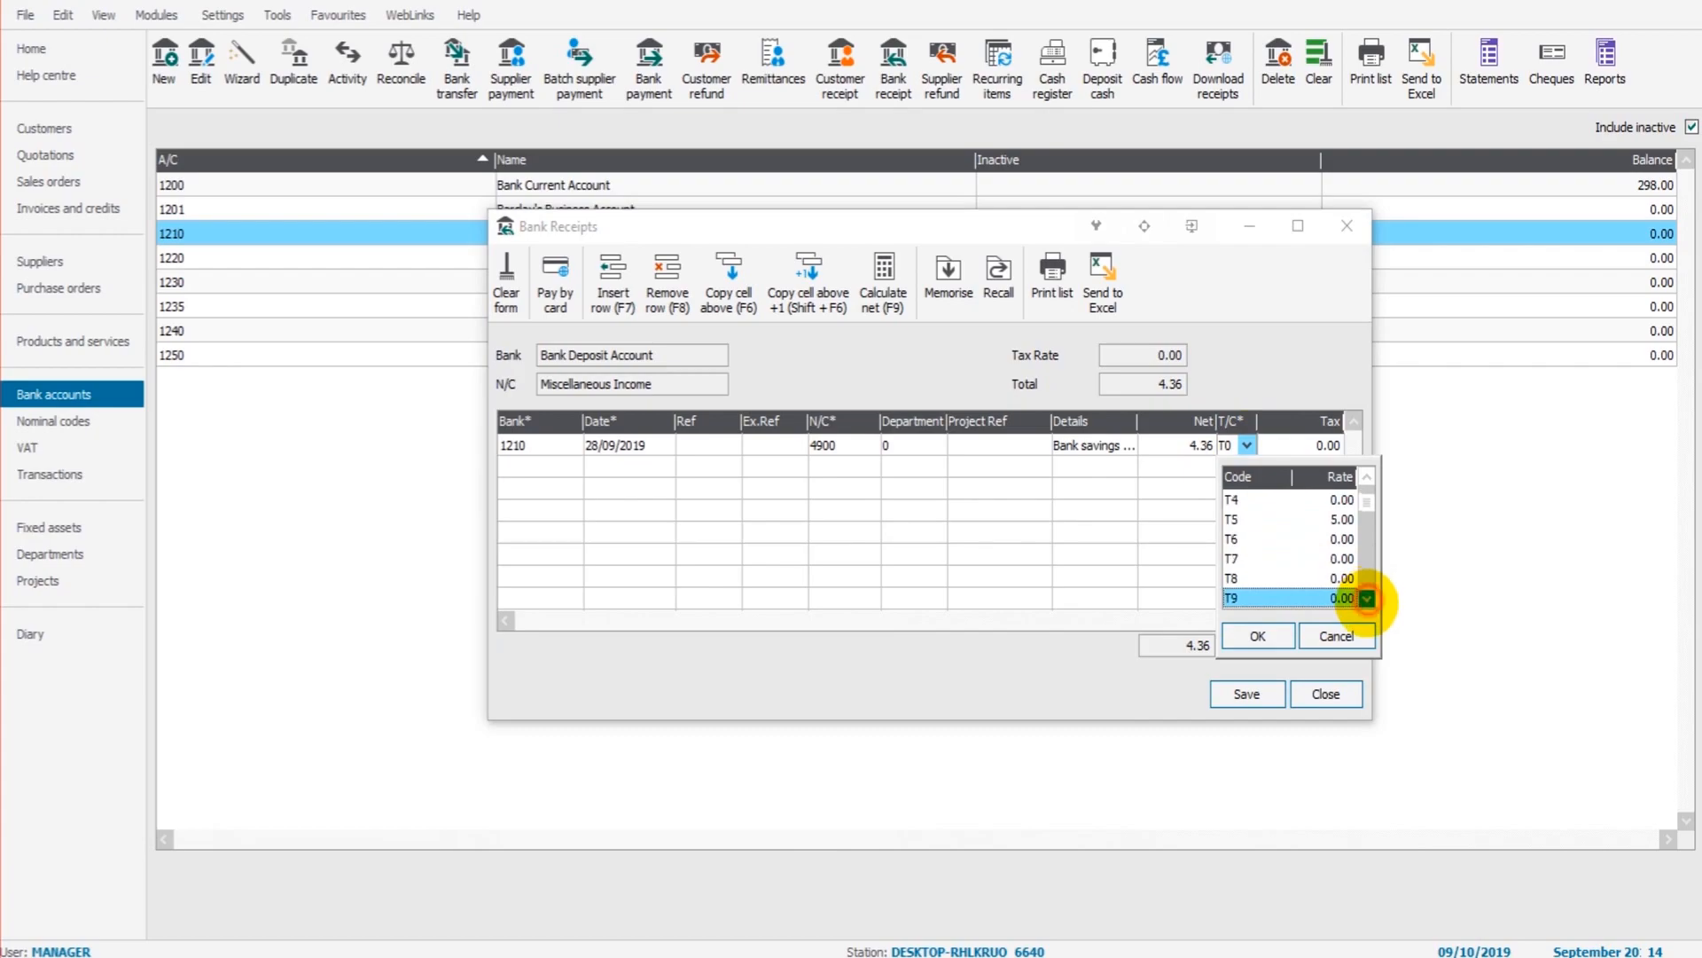
pyautogui.click(1318, 599)
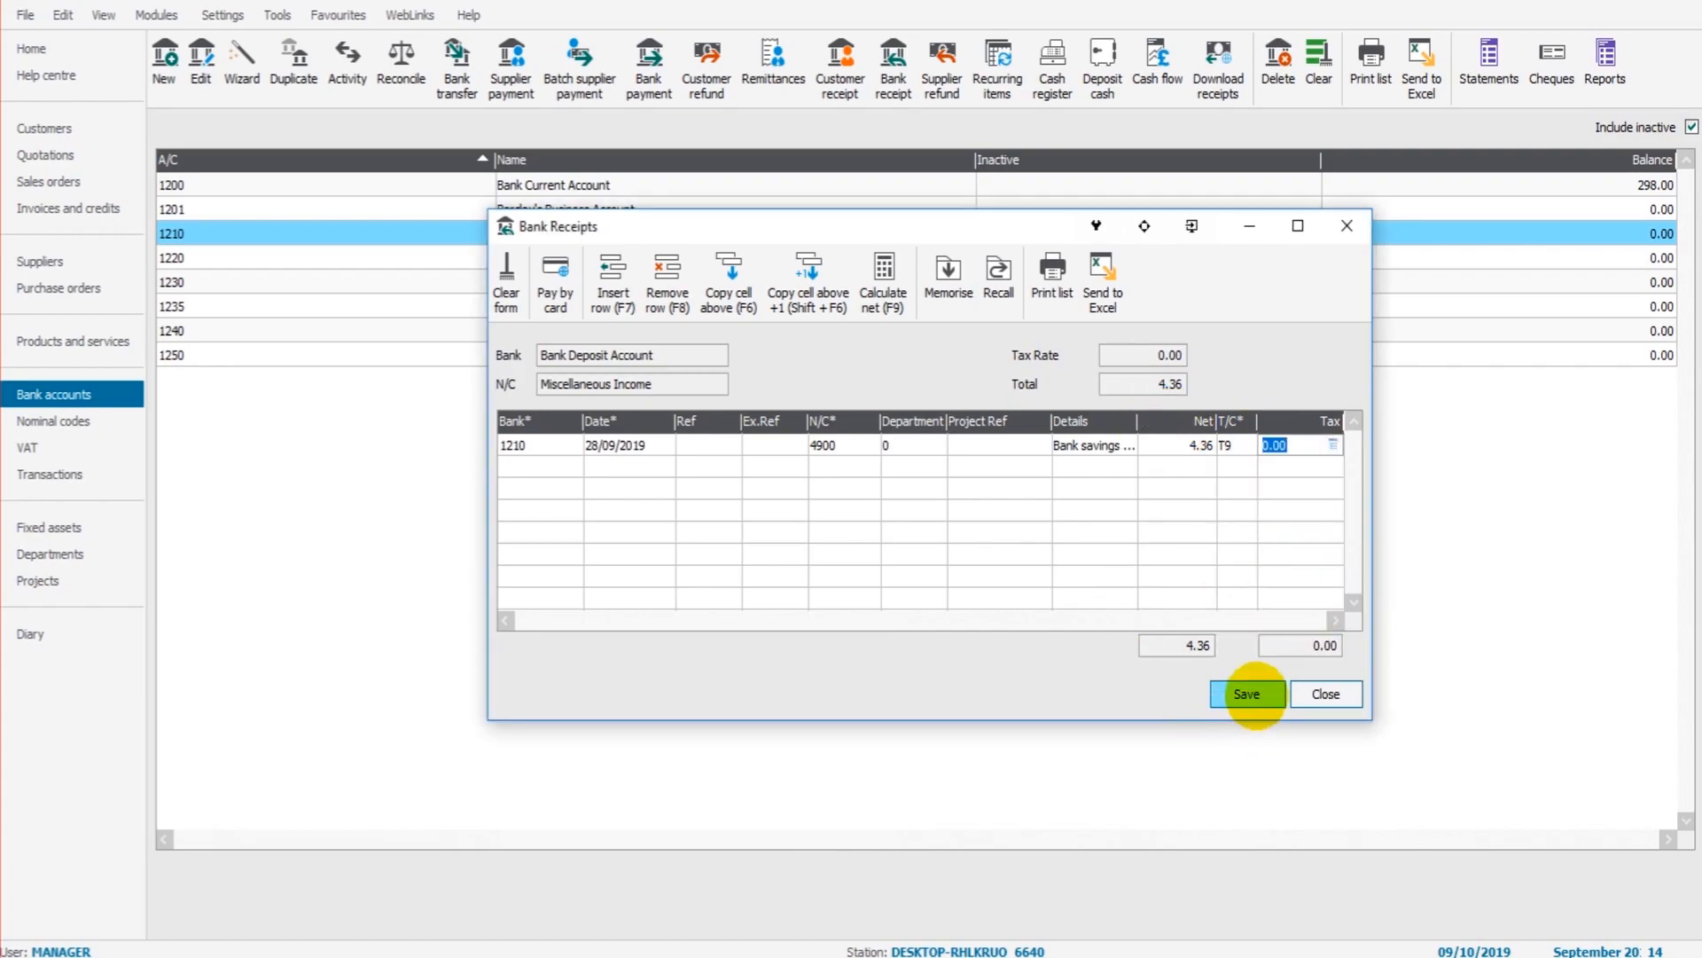
pyautogui.click(1250, 693)
pyautogui.click(1348, 226)
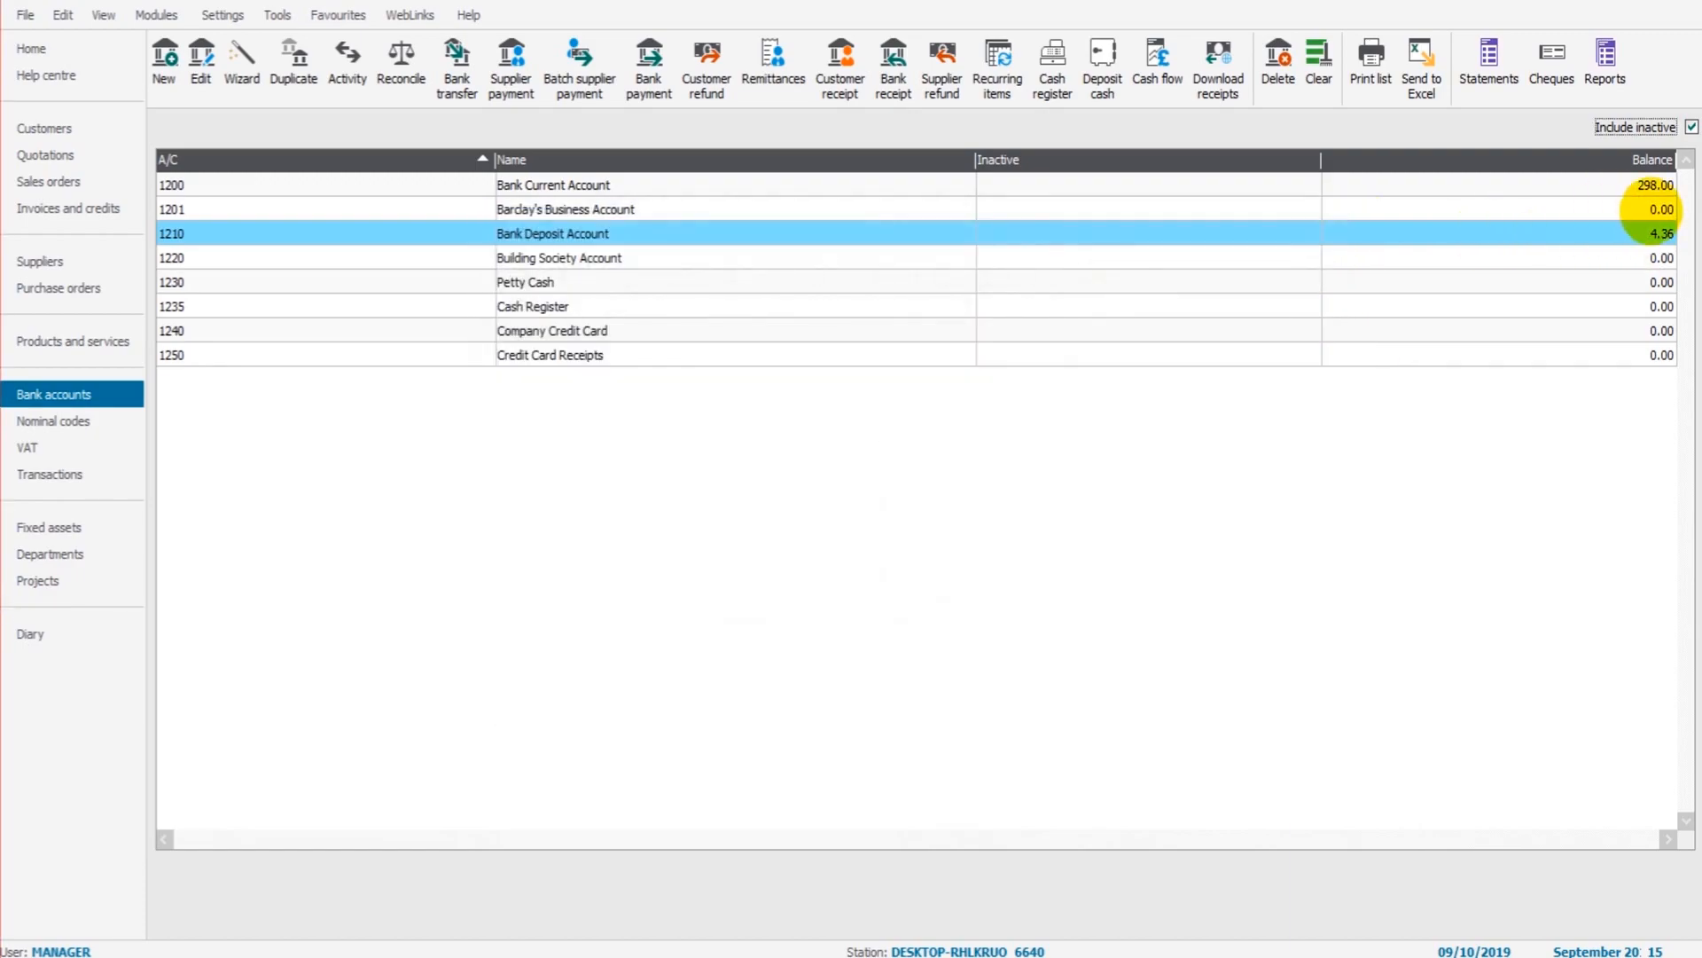
# Review the transaction activity in the Bank Deposit Account's record for the savings interest receipt, and close the record.
pyautogui.click(630, 235)
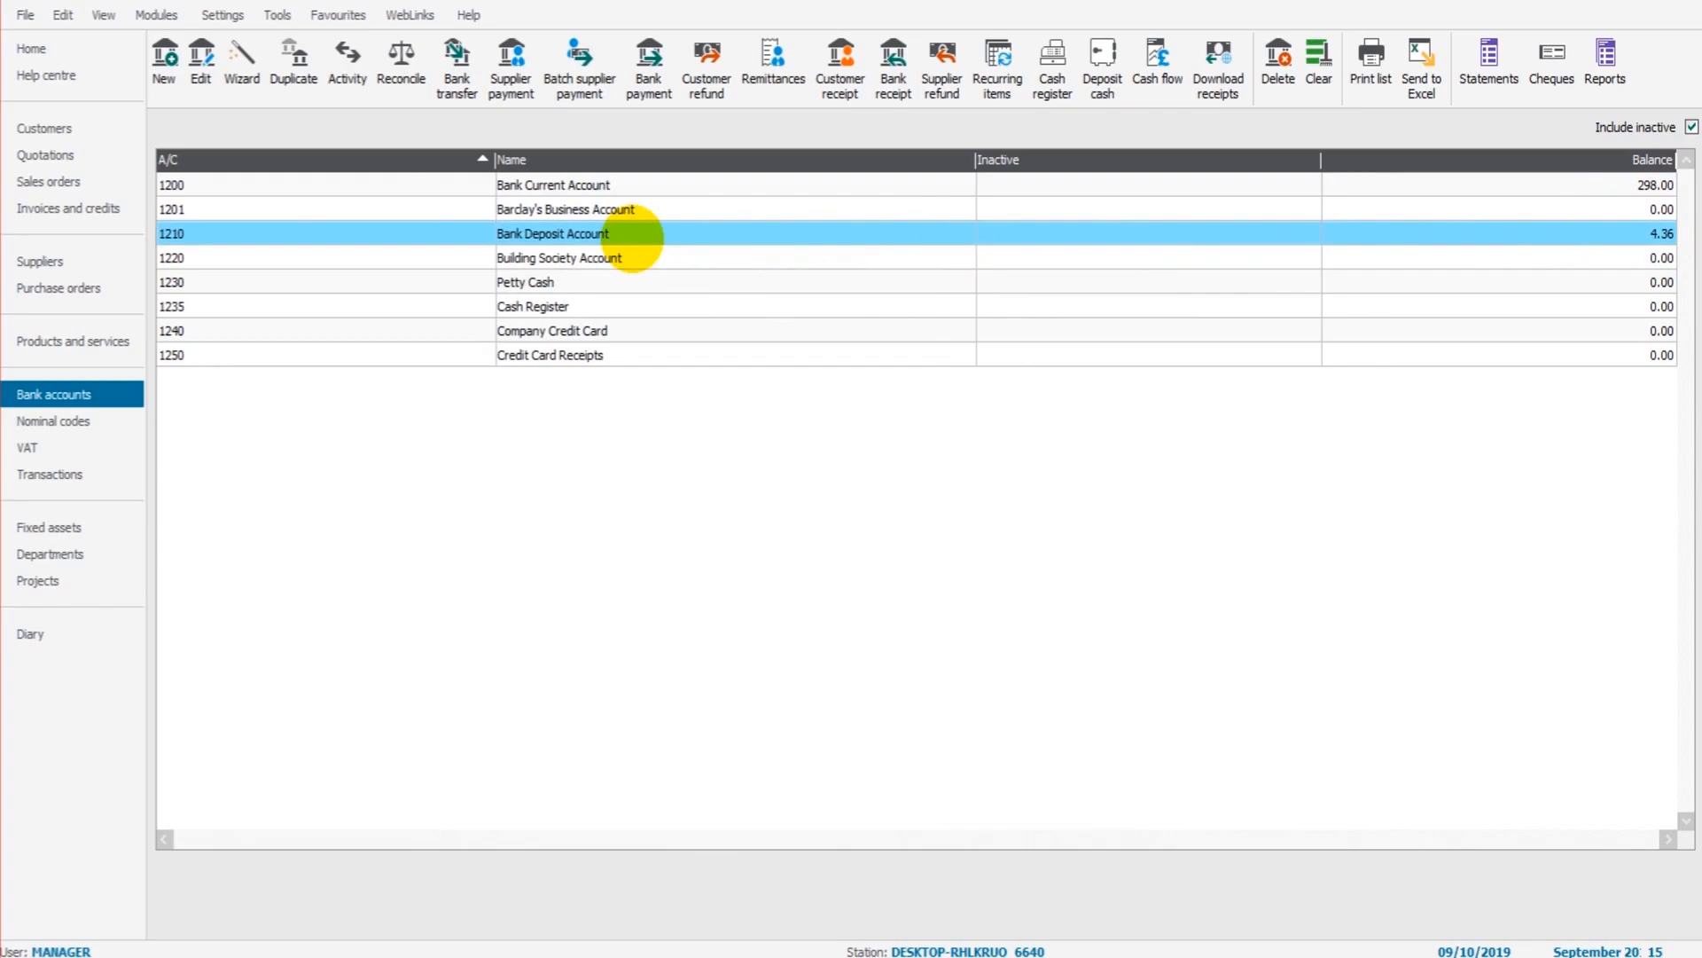
pyautogui.doubleClick(632, 236)
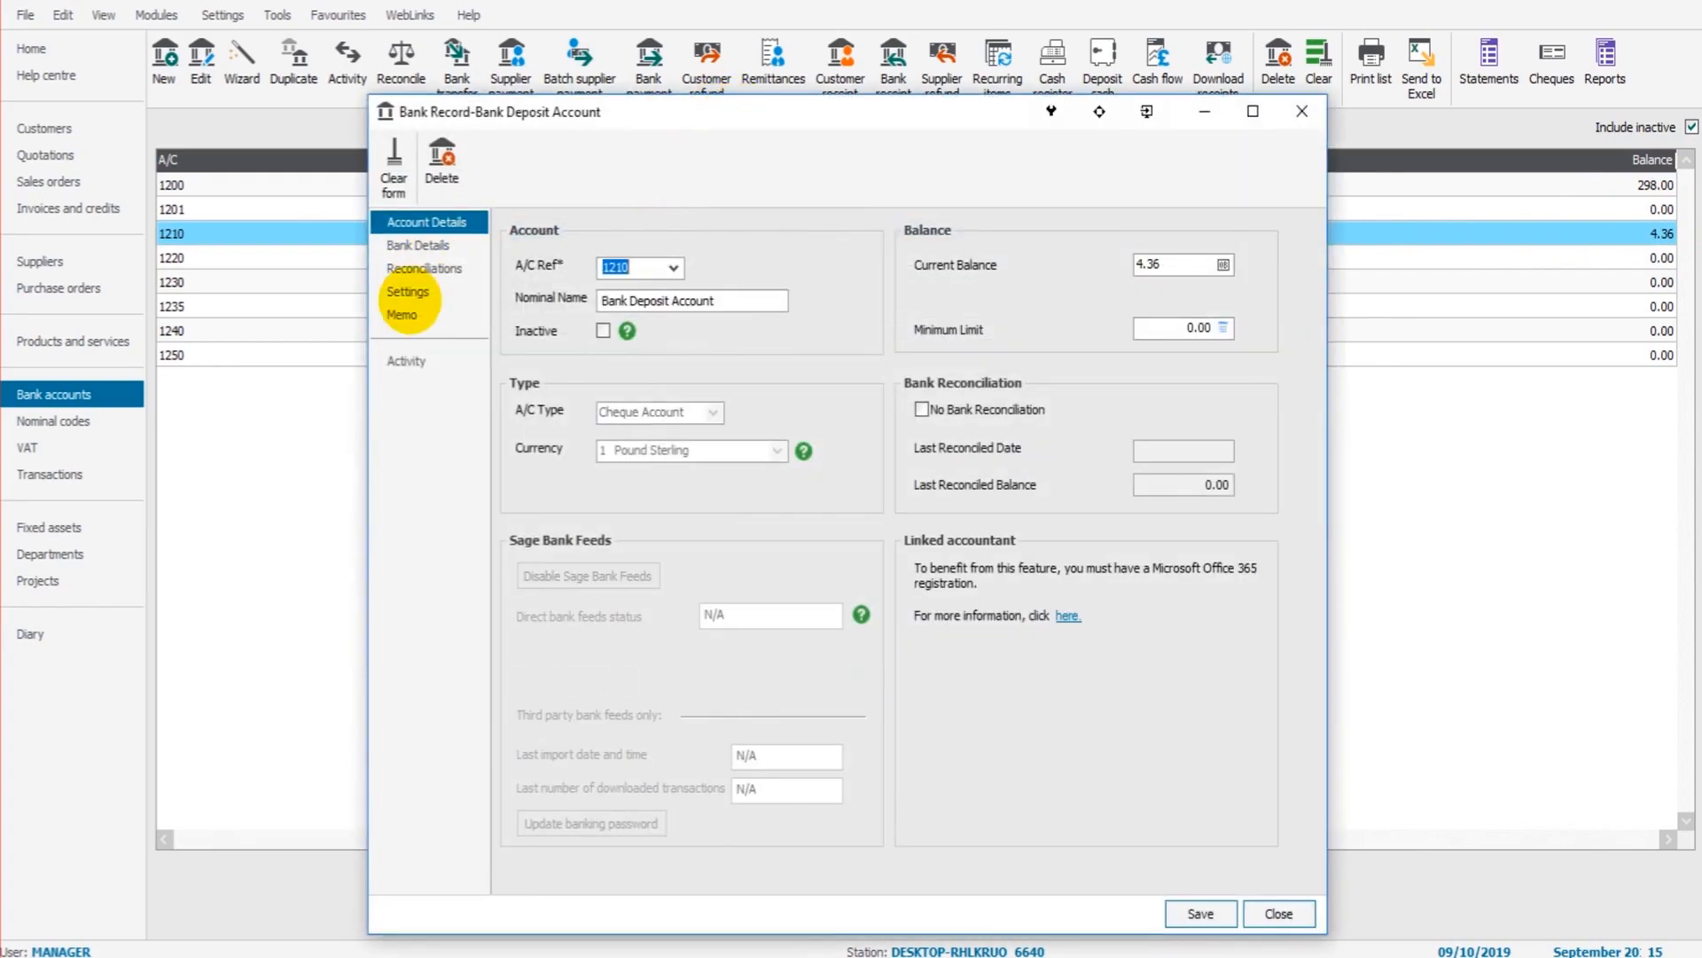
pyautogui.click(406, 361)
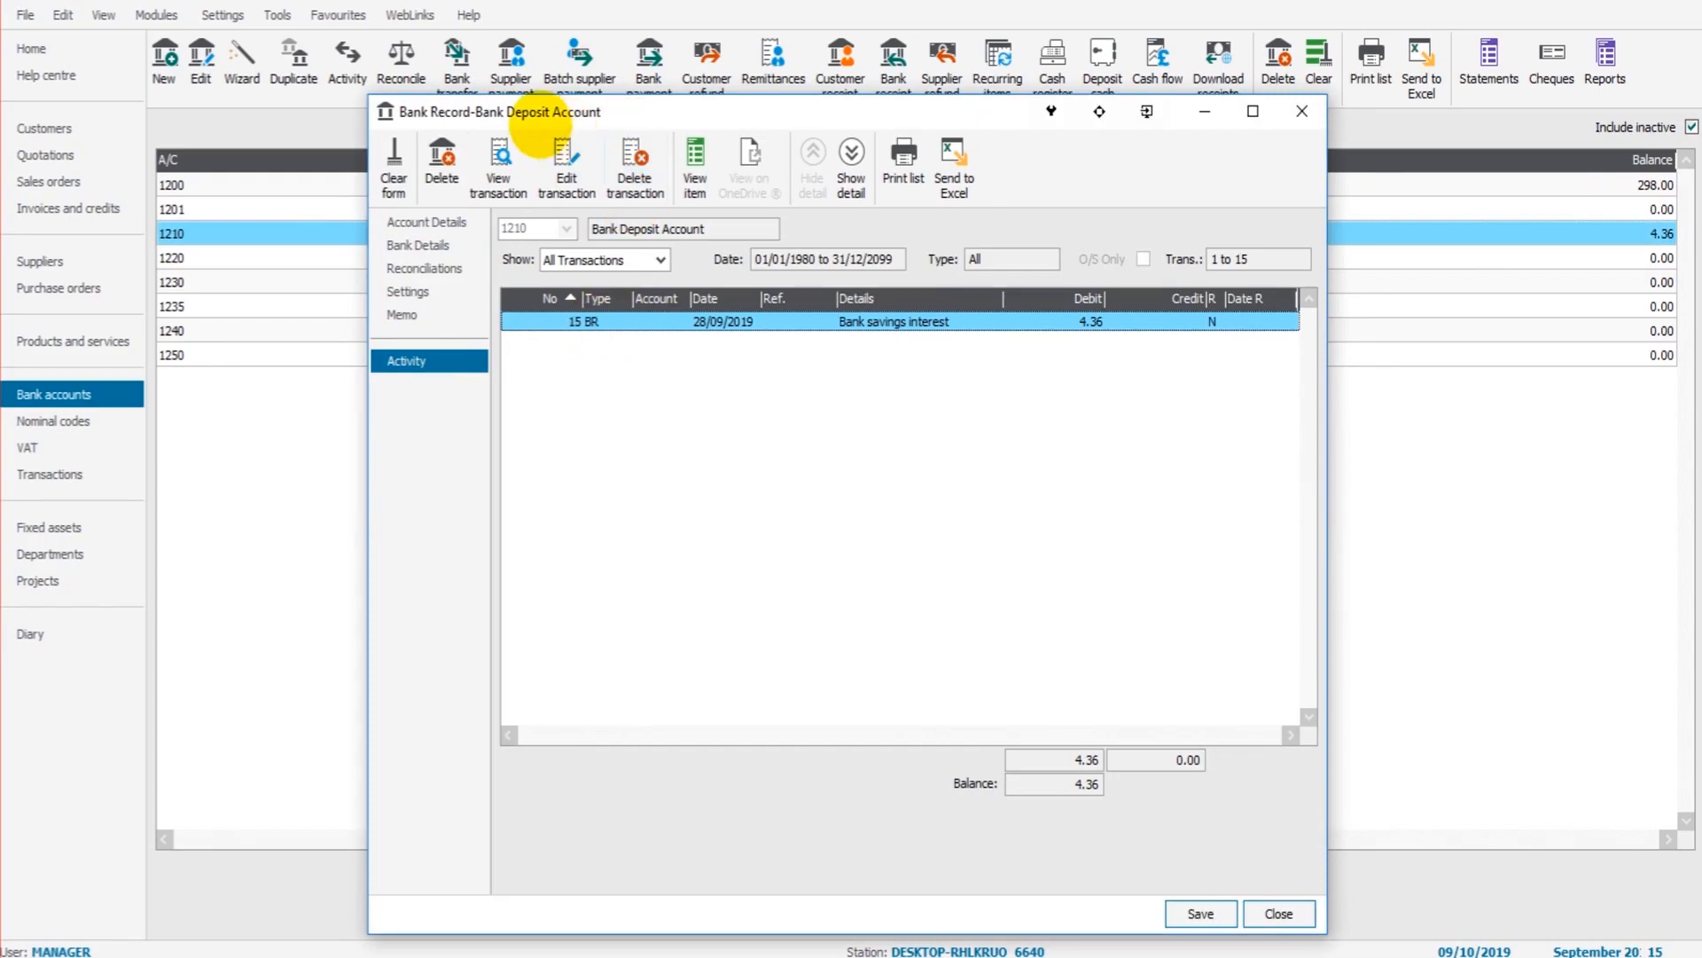
pyautogui.click(682, 377)
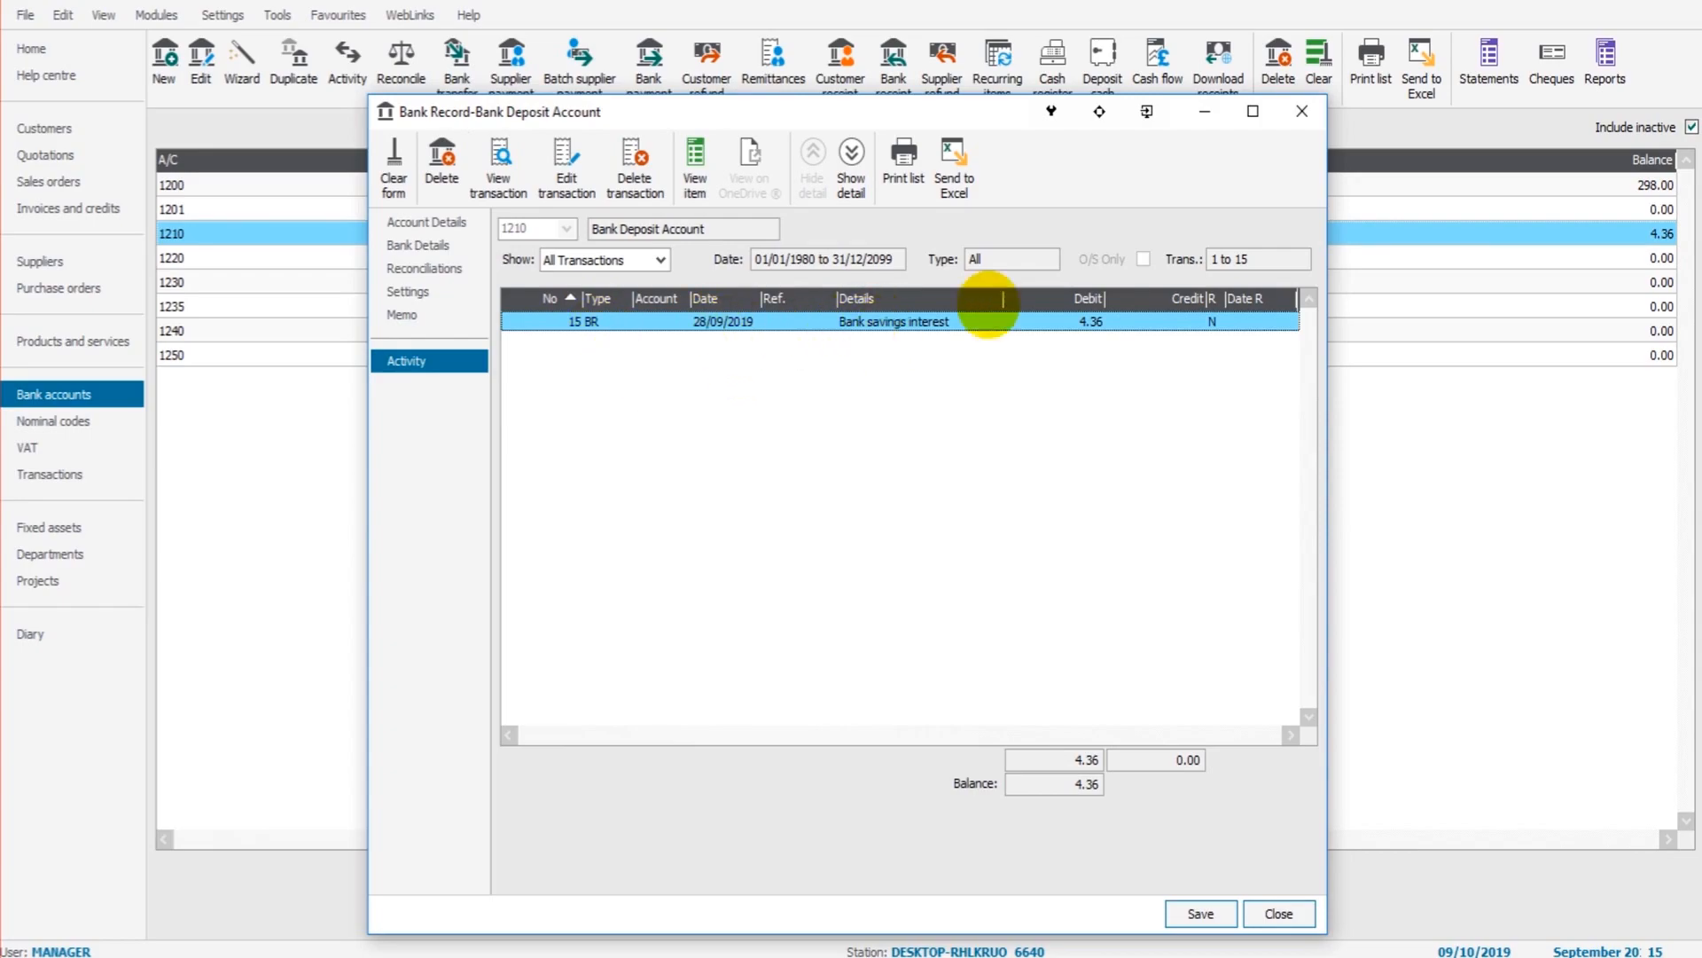
pyautogui.click(1293, 113)
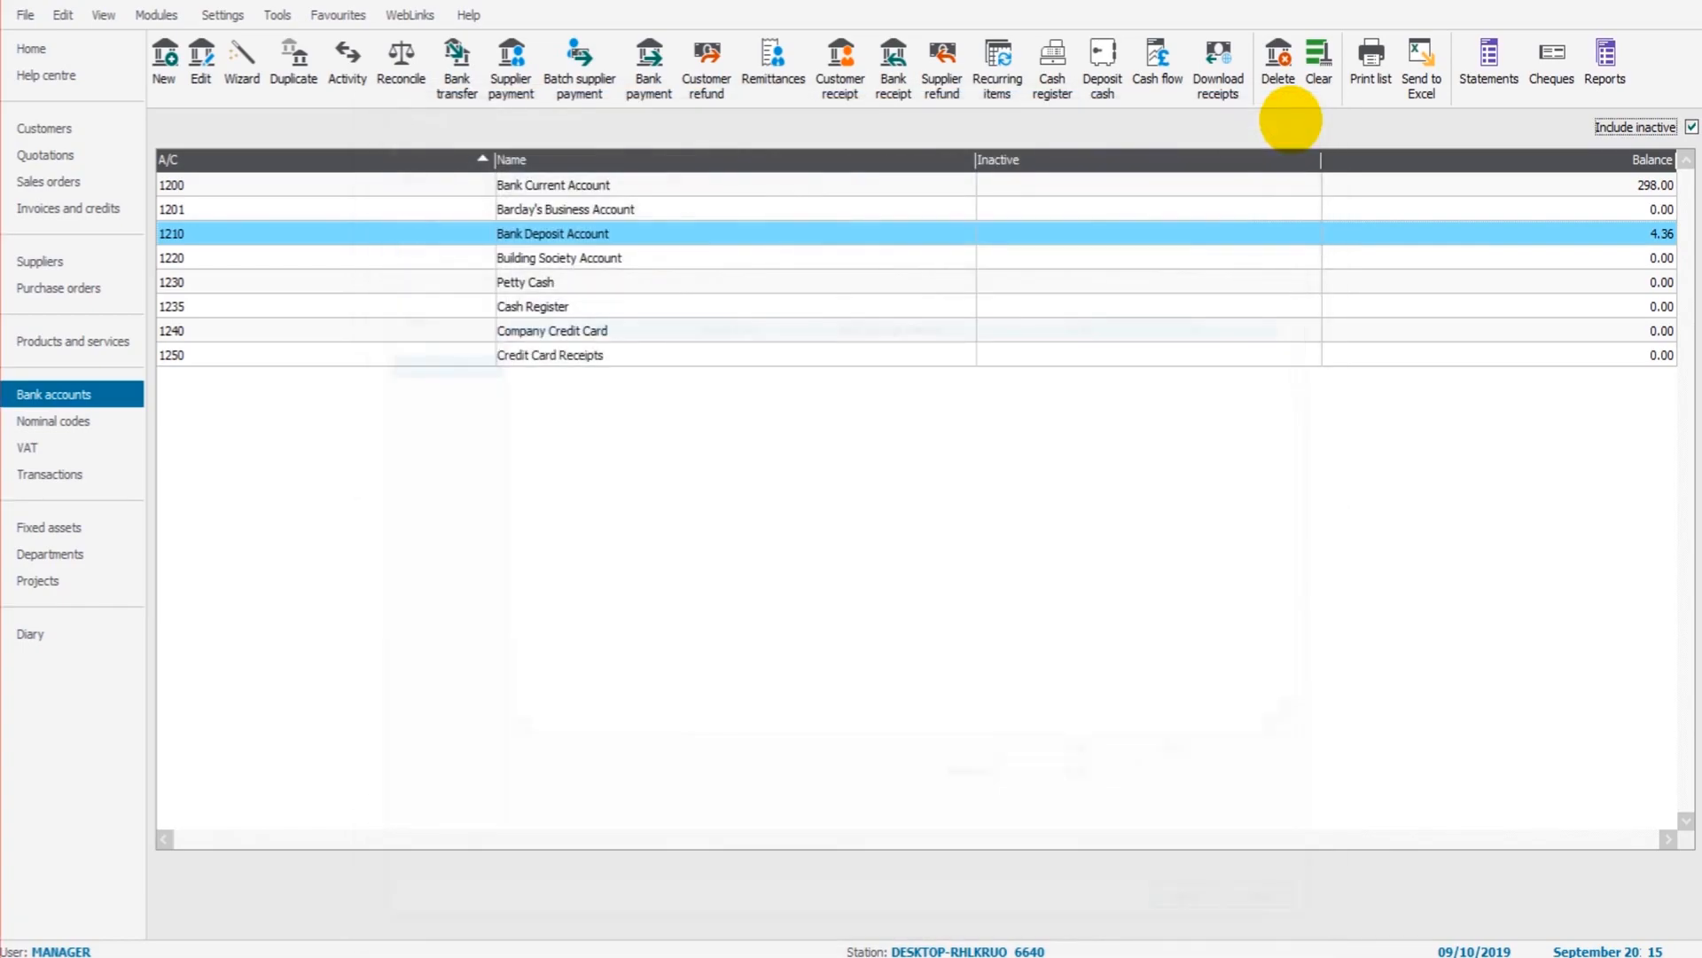
# Start a bank payment from the Bank Current Account, account 1200, and date it 15/09/2019.
pyautogui.click(631, 188)
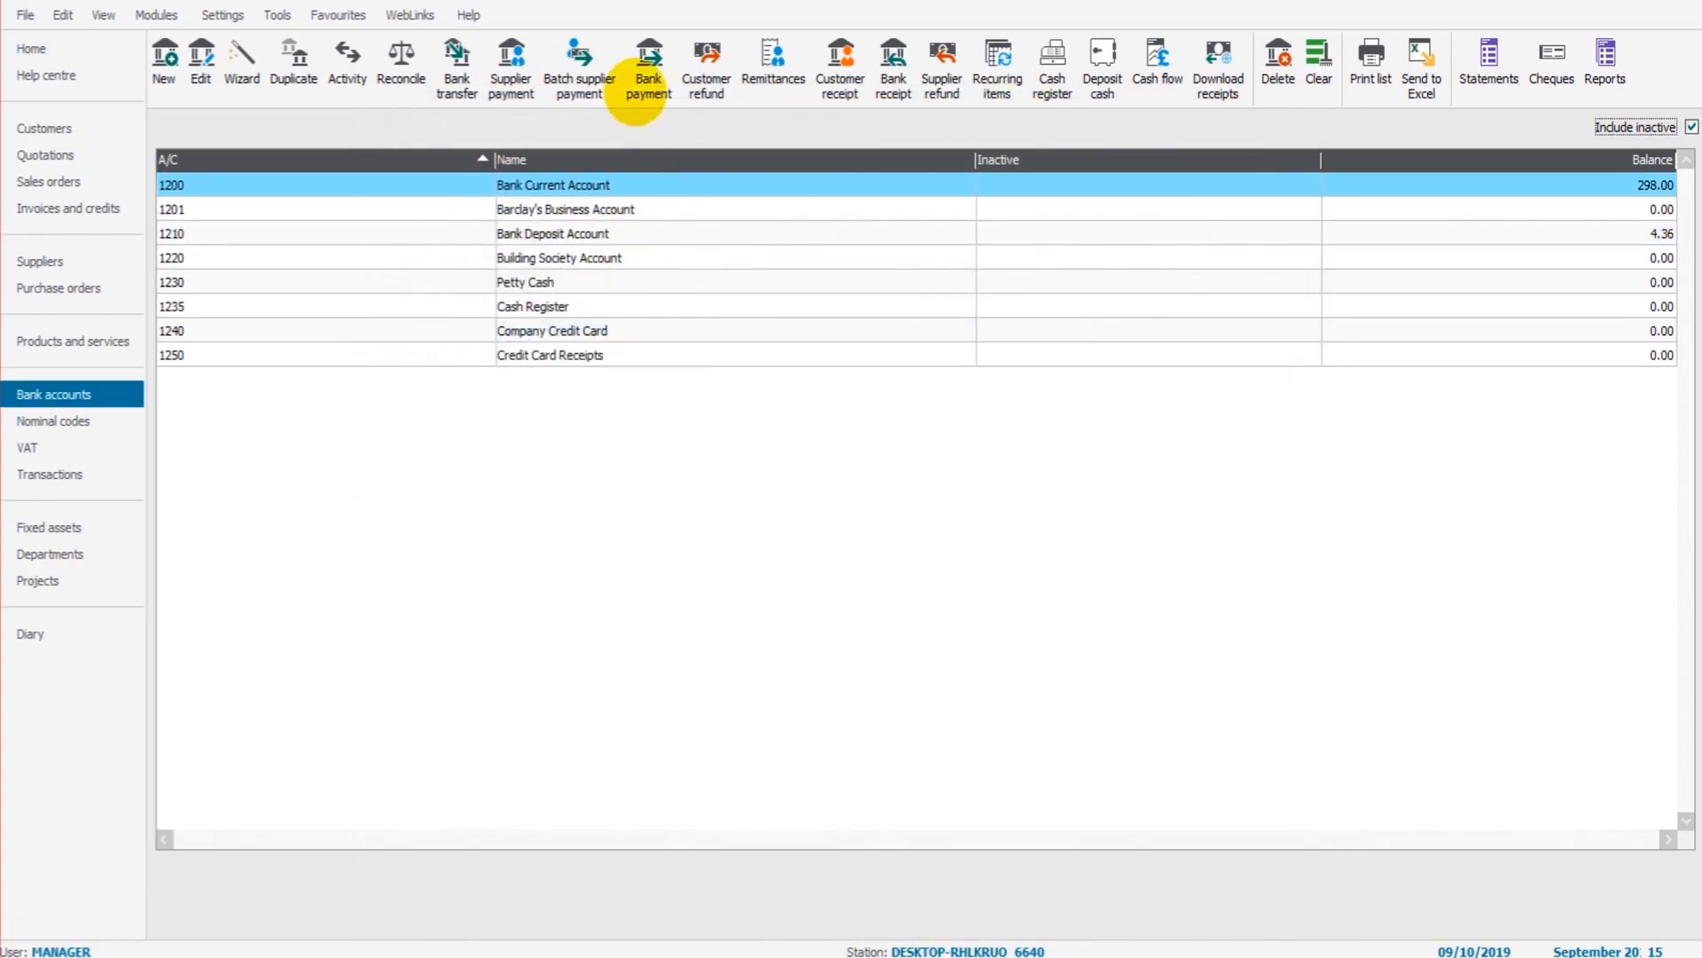
pyautogui.click(647, 75)
pyautogui.moveTo(691, 226); pyautogui.dragTo(605, 226)
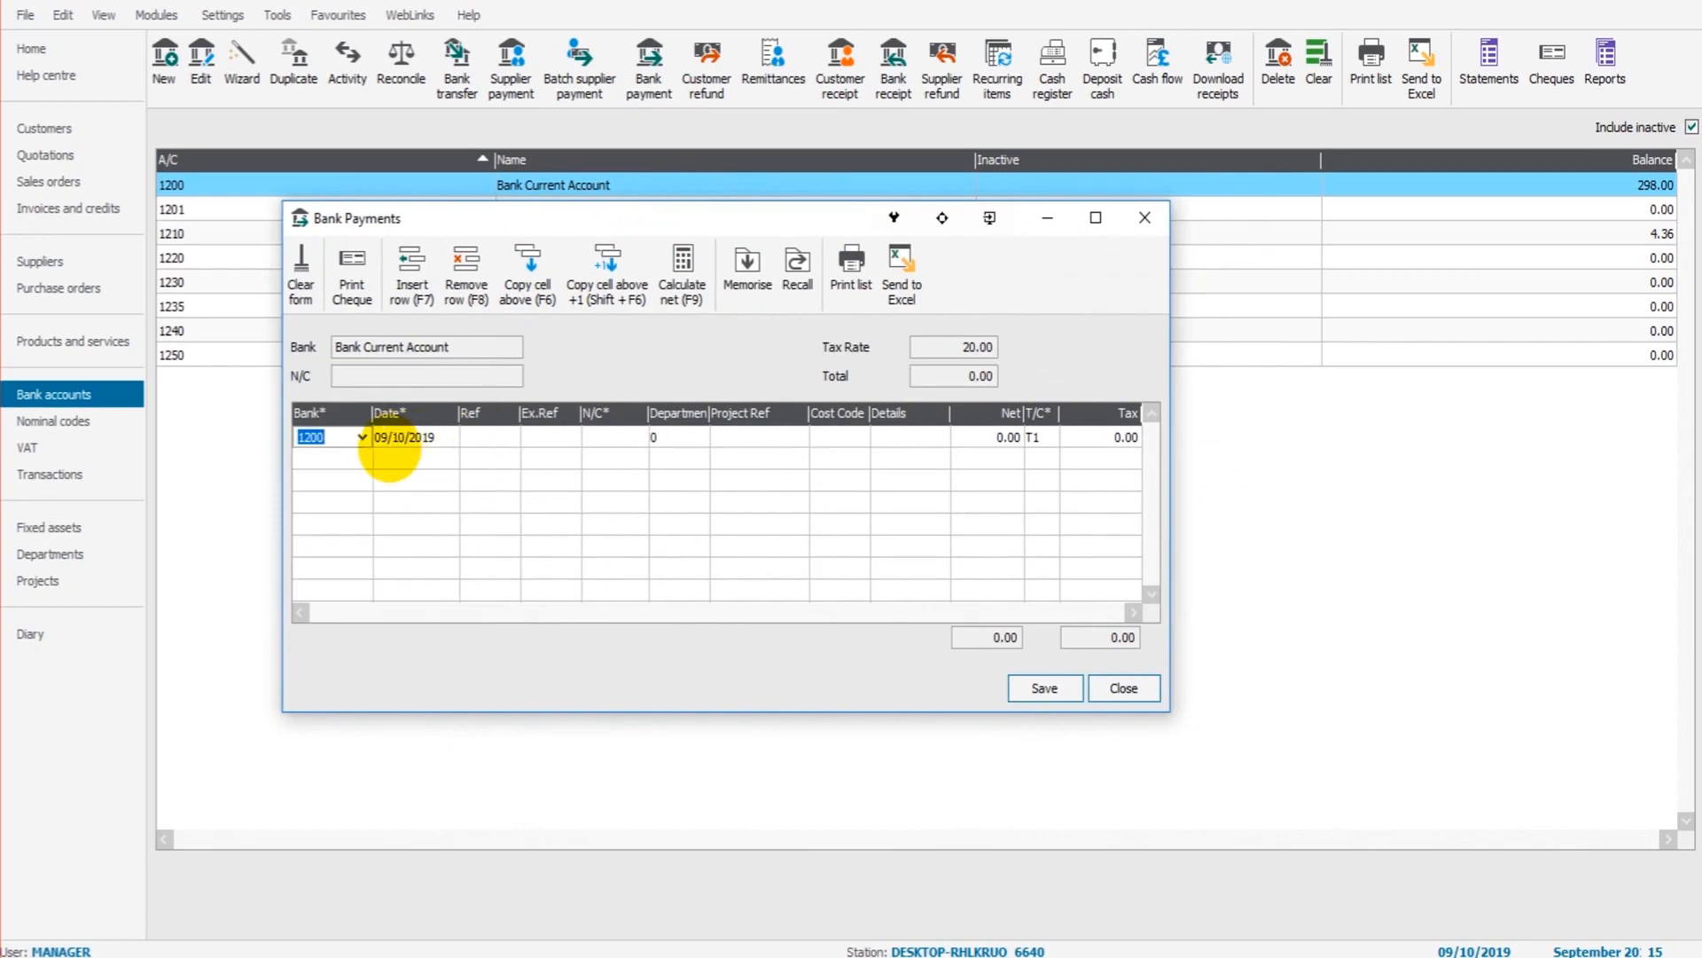
pyautogui.click(397, 437)
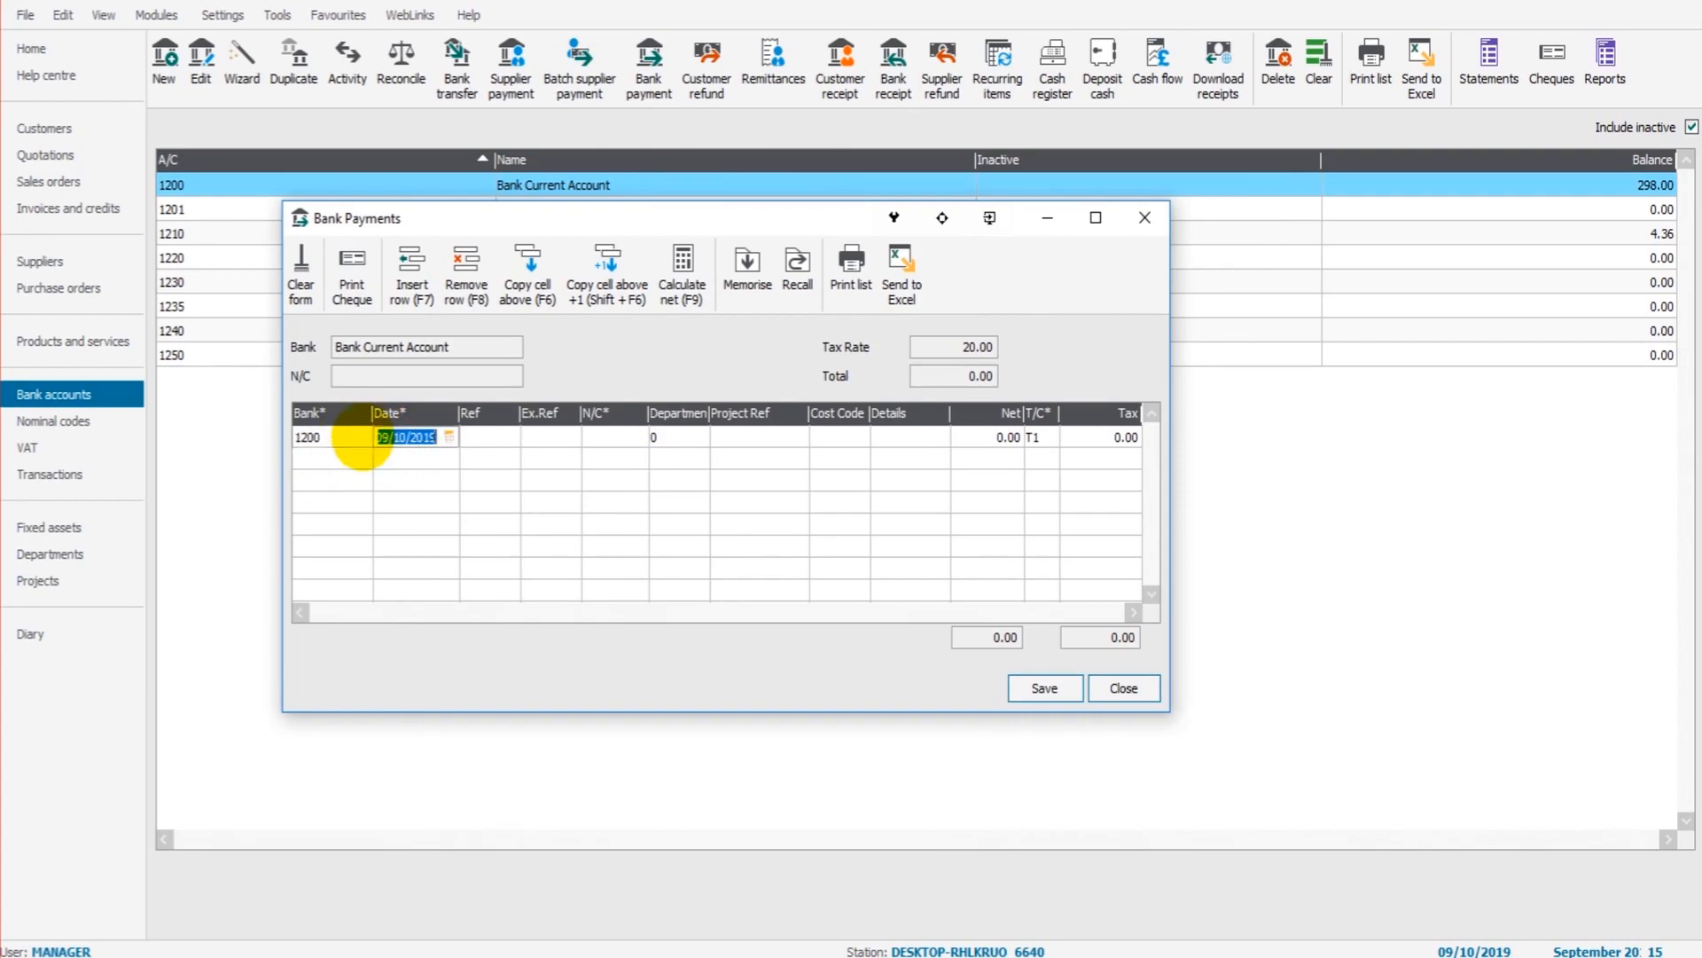
pyautogui.click(361, 437)
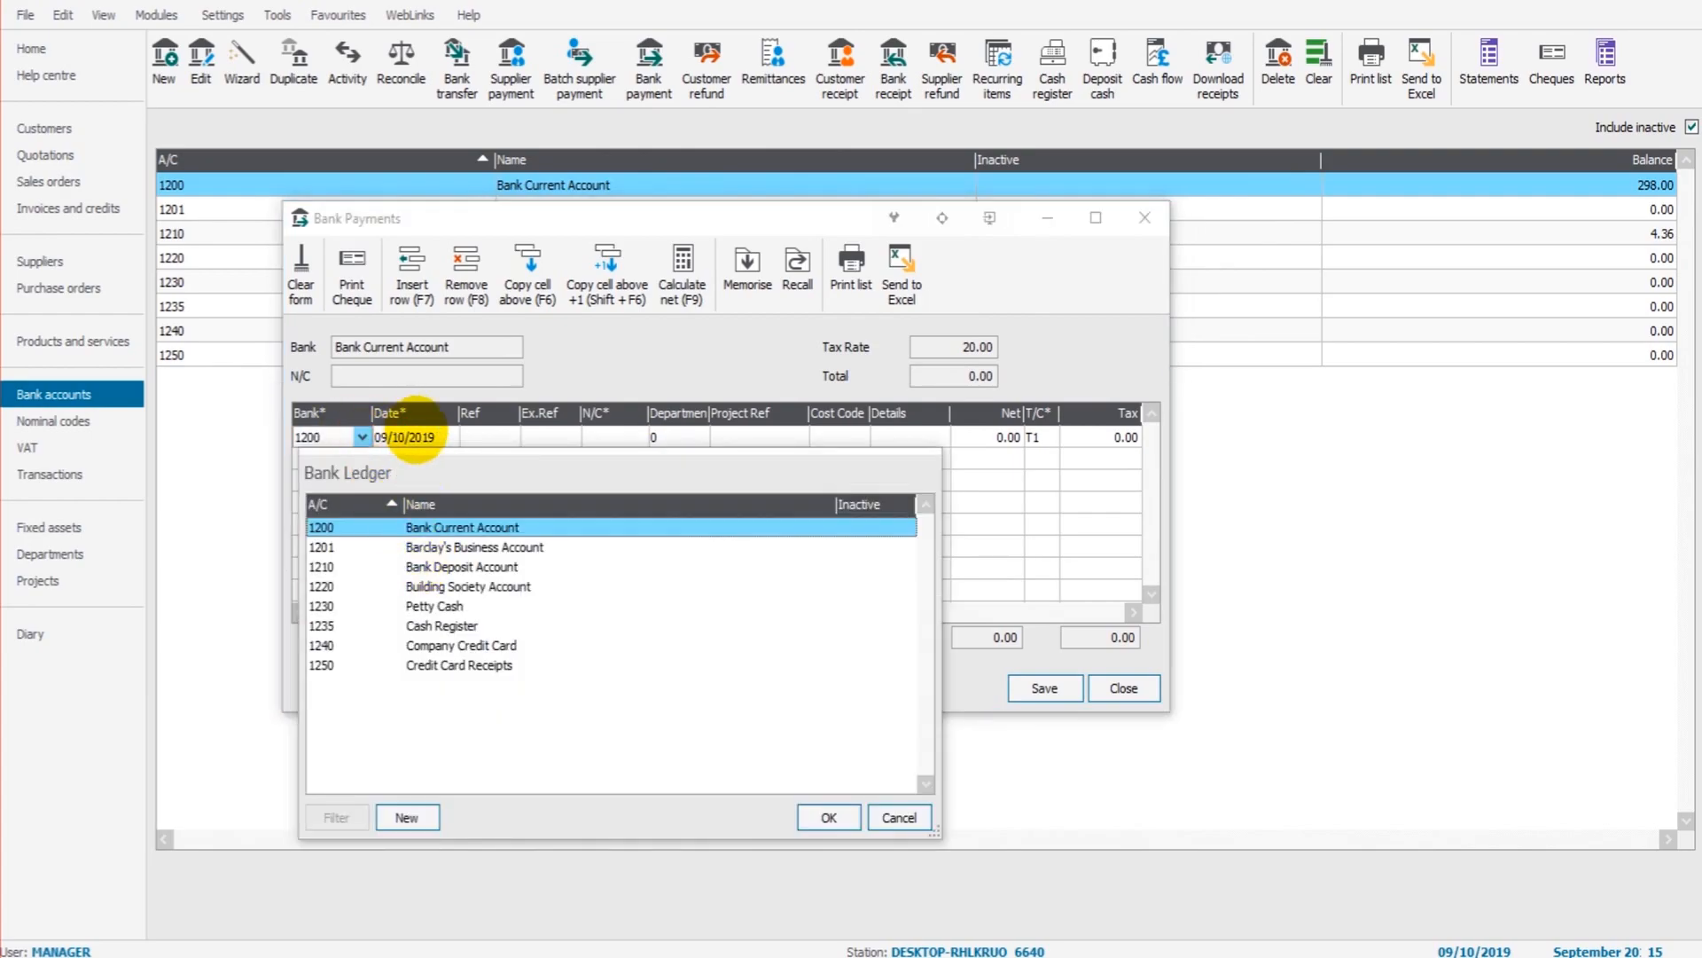
pyautogui.click(759, 441)
pyautogui.click(417, 435)
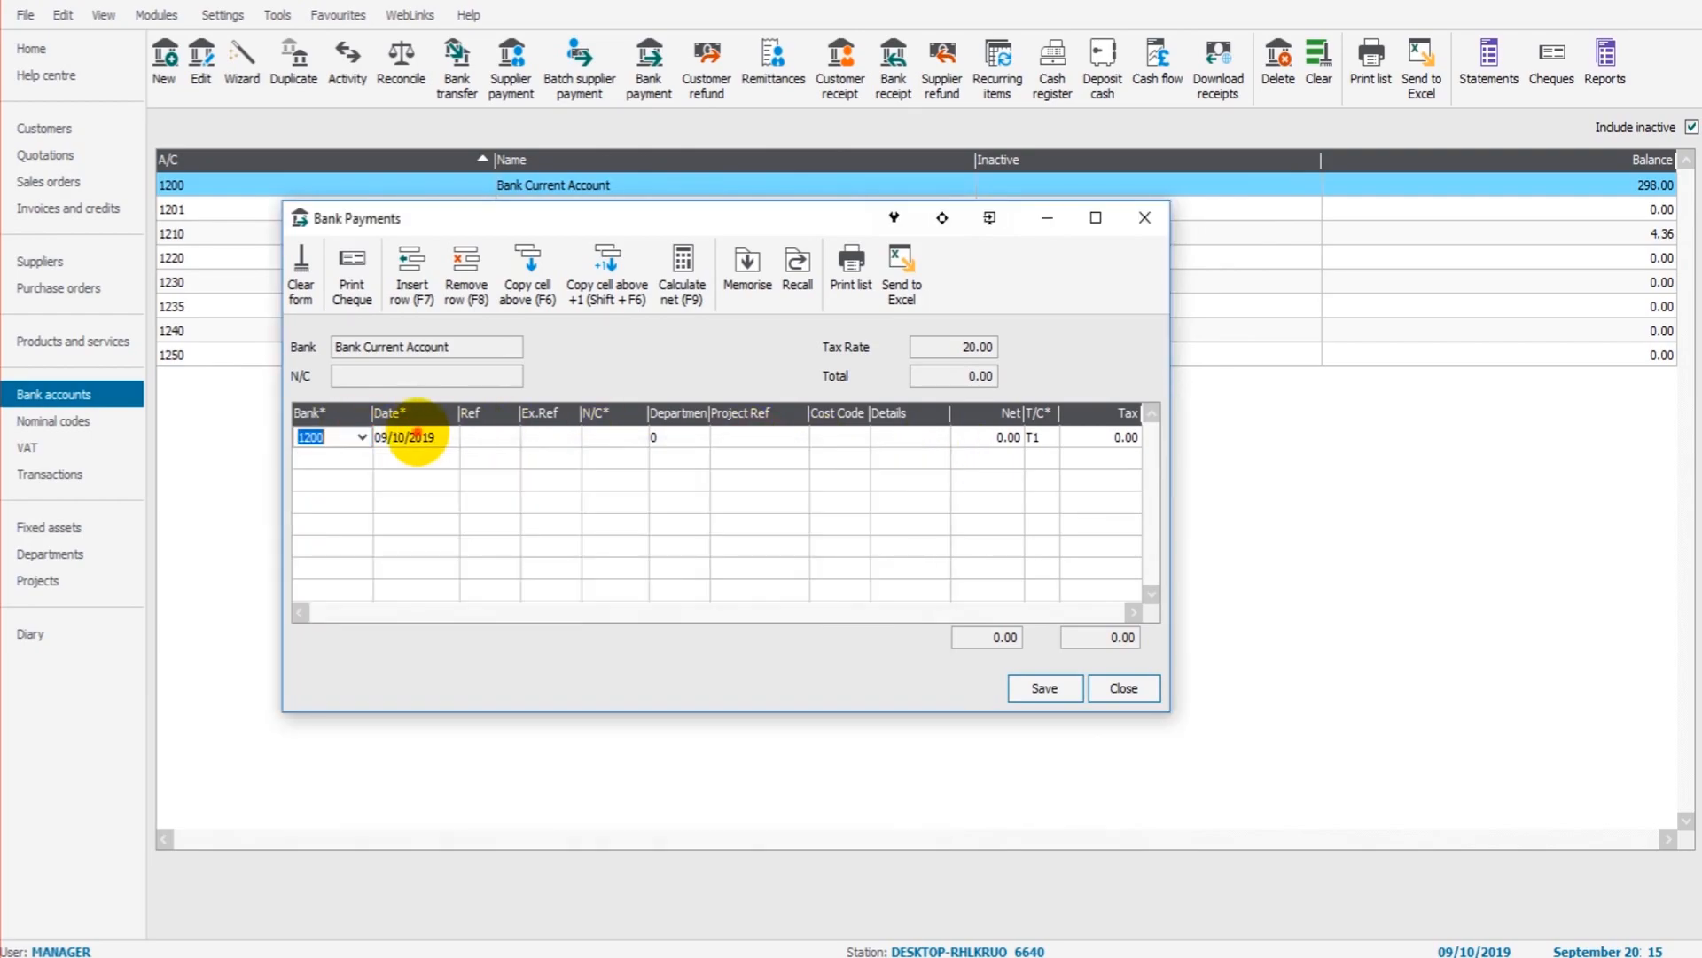
pyautogui.write('15/09/')
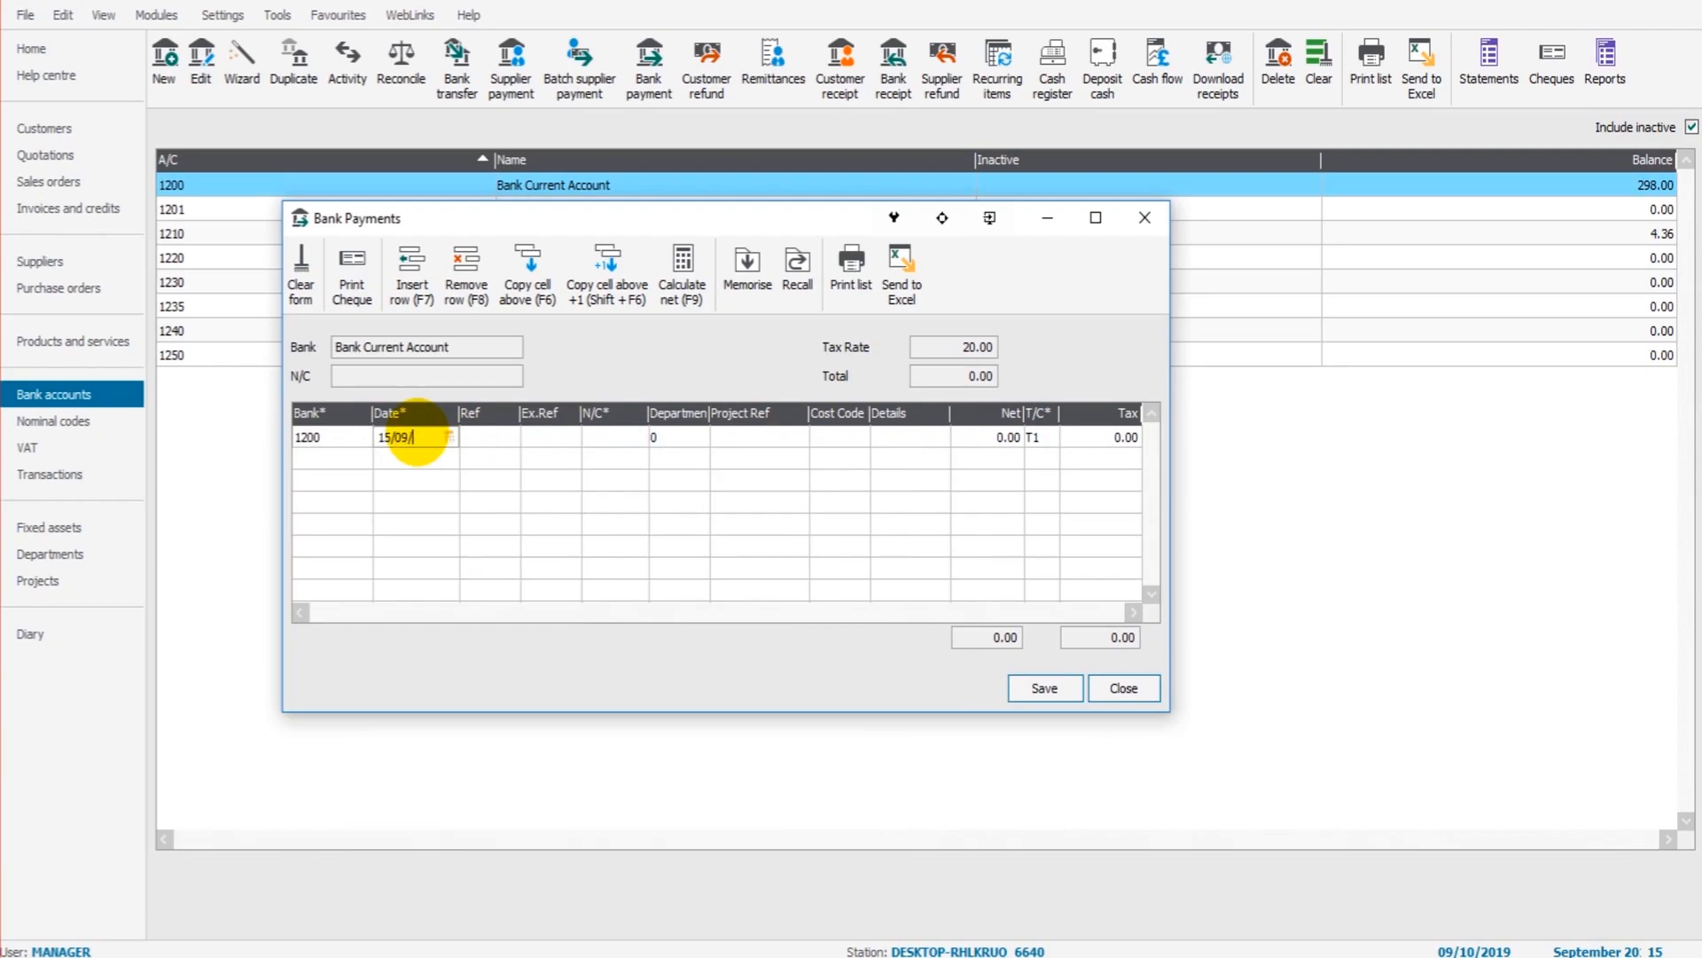
pyautogui.press('Tab')
# Leave the payment's references blank and set its nominal code to 7901, Bank Charges.
pyautogui.press('Tab')
pyautogui.press('Tab')
pyautogui.write('7')
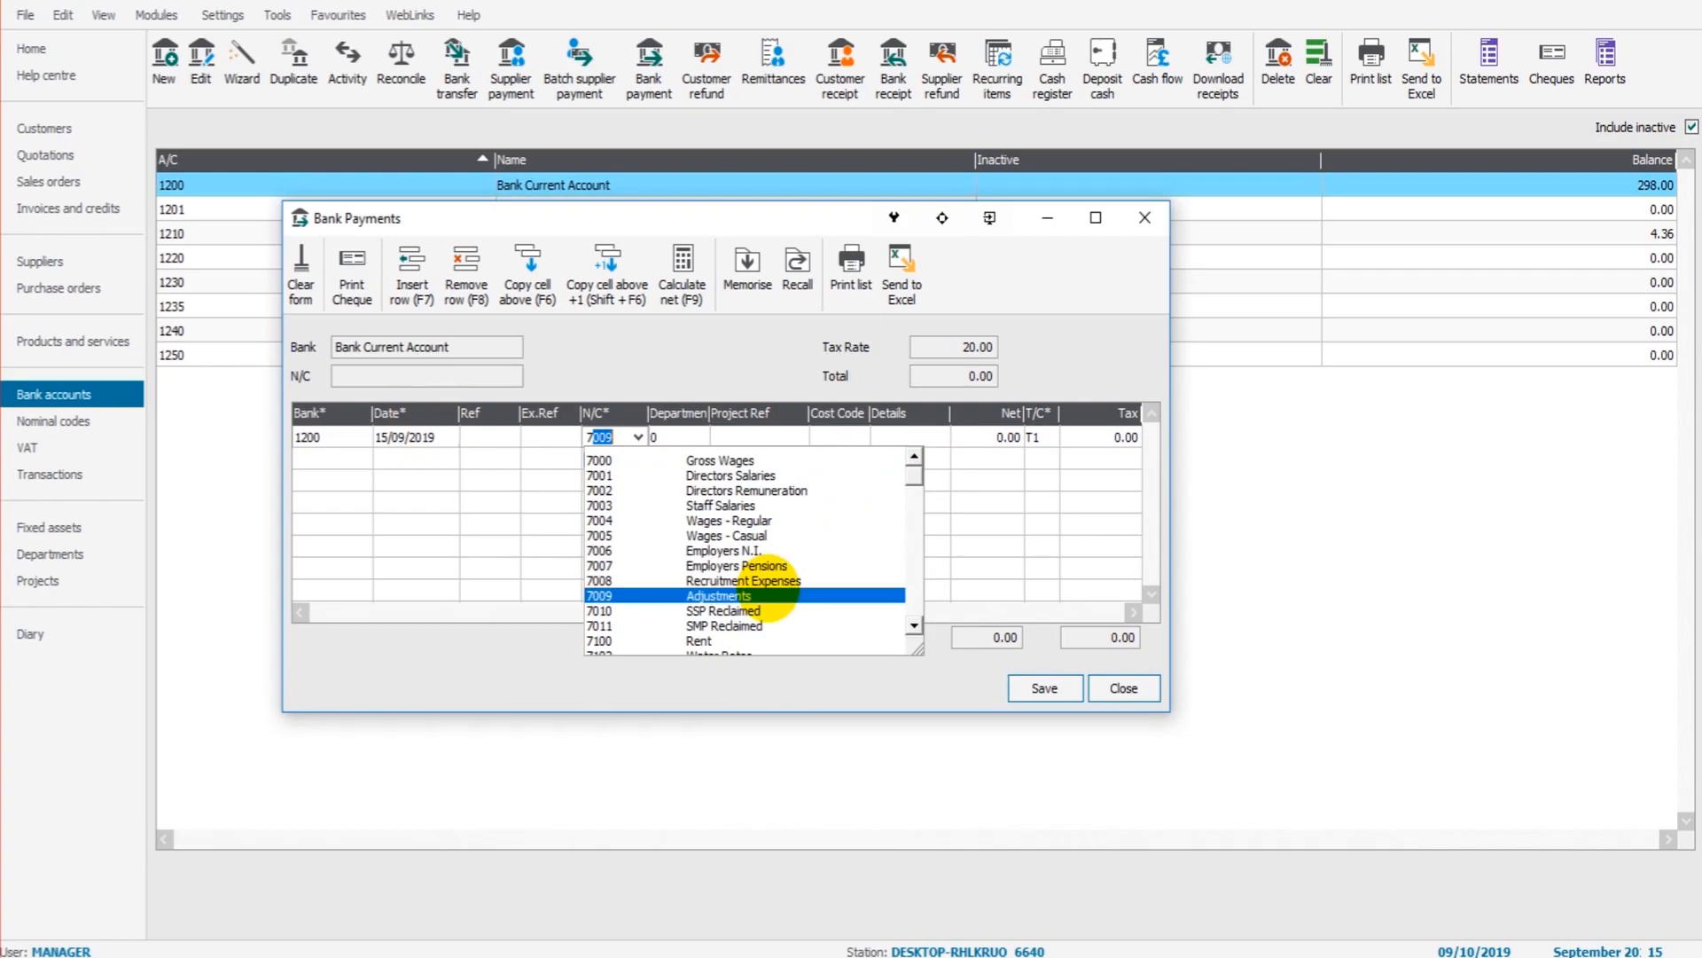
pyautogui.scroll(-15, 880, 599)
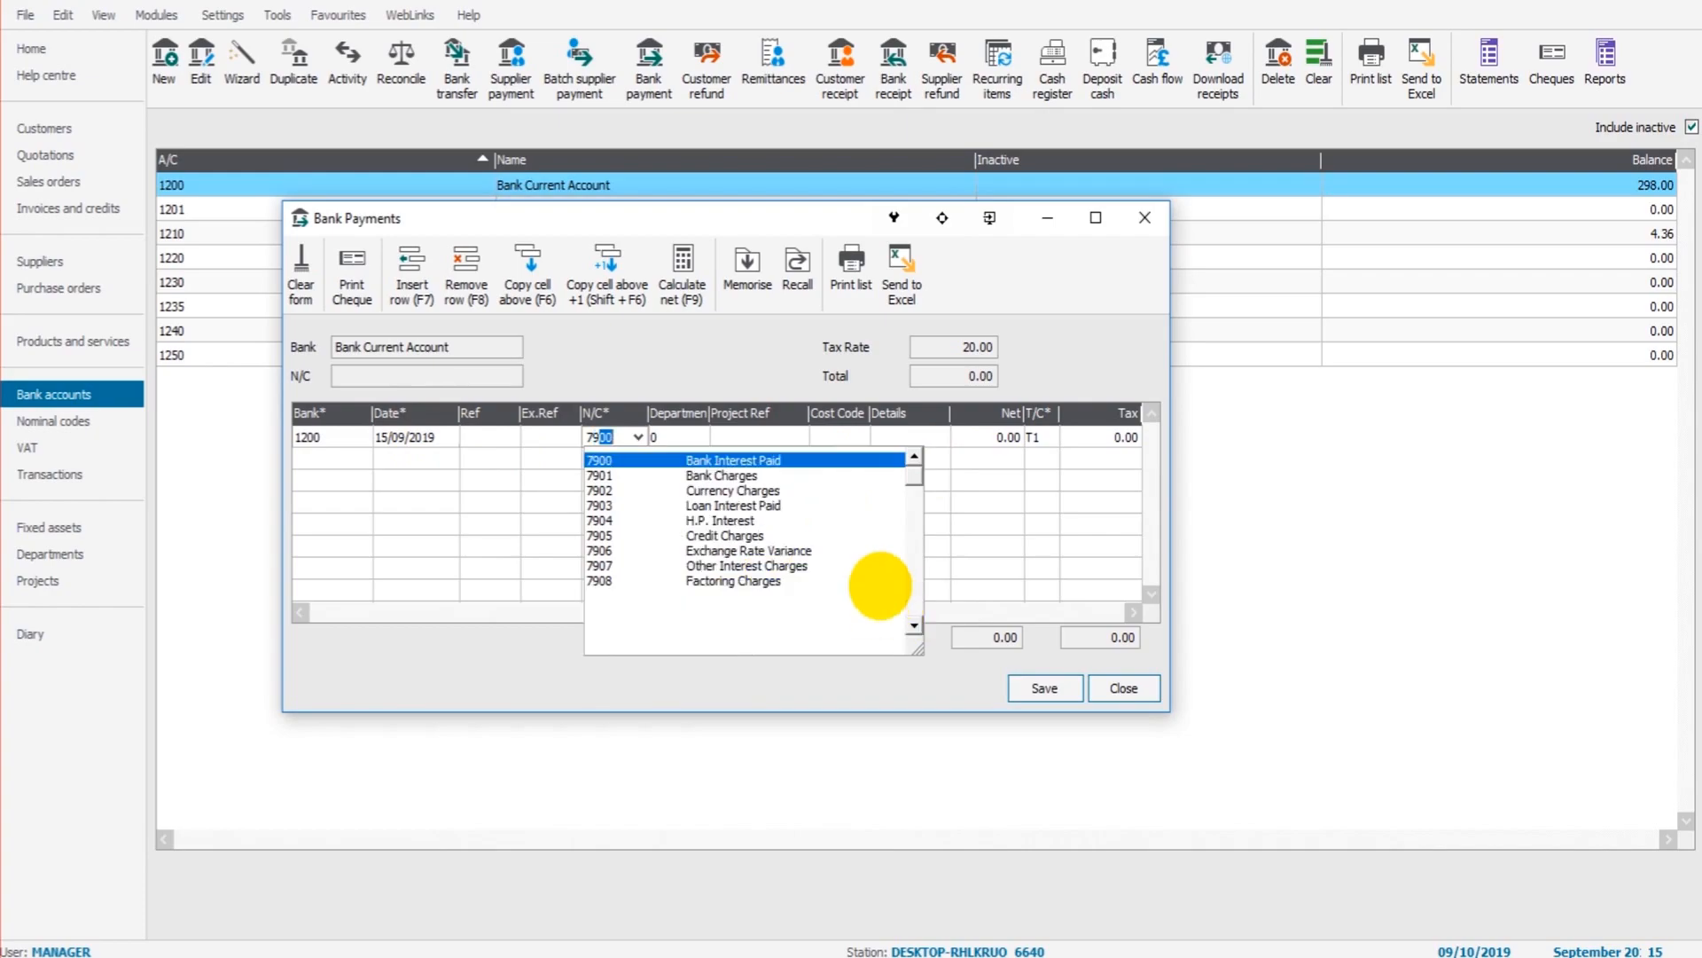
pyautogui.click(782, 487)
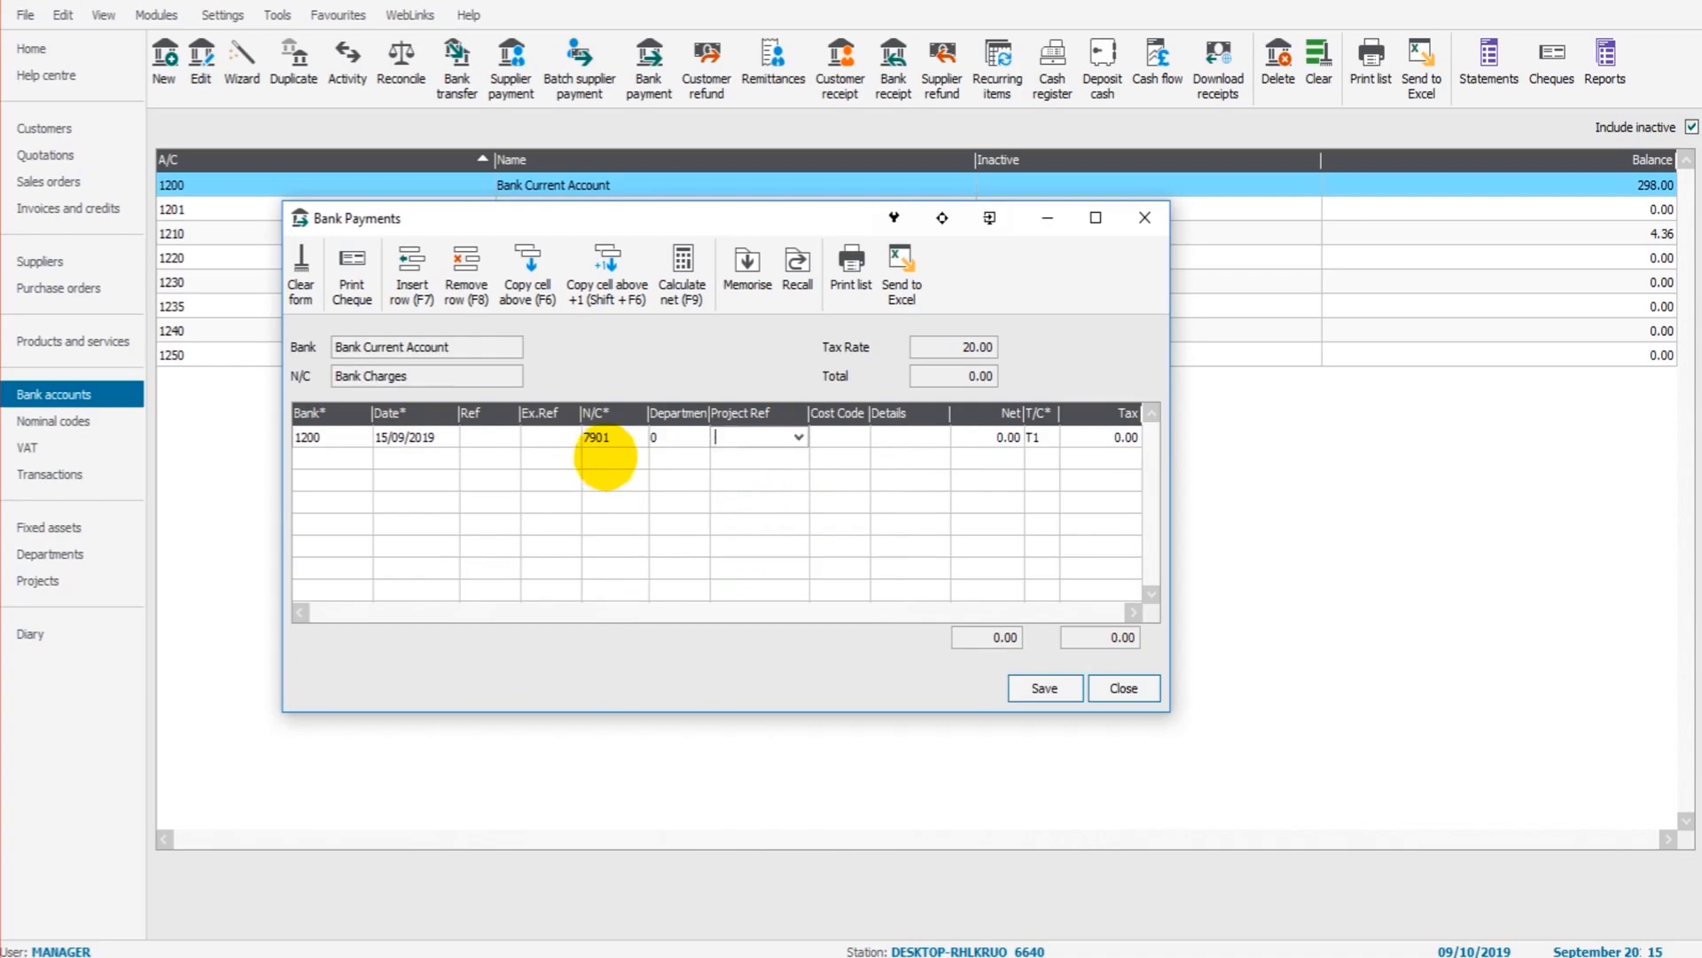
# Enter "Bank charge August 2019" as the payment's details and 7.80 as its net amount.
pyautogui.press('Tab')
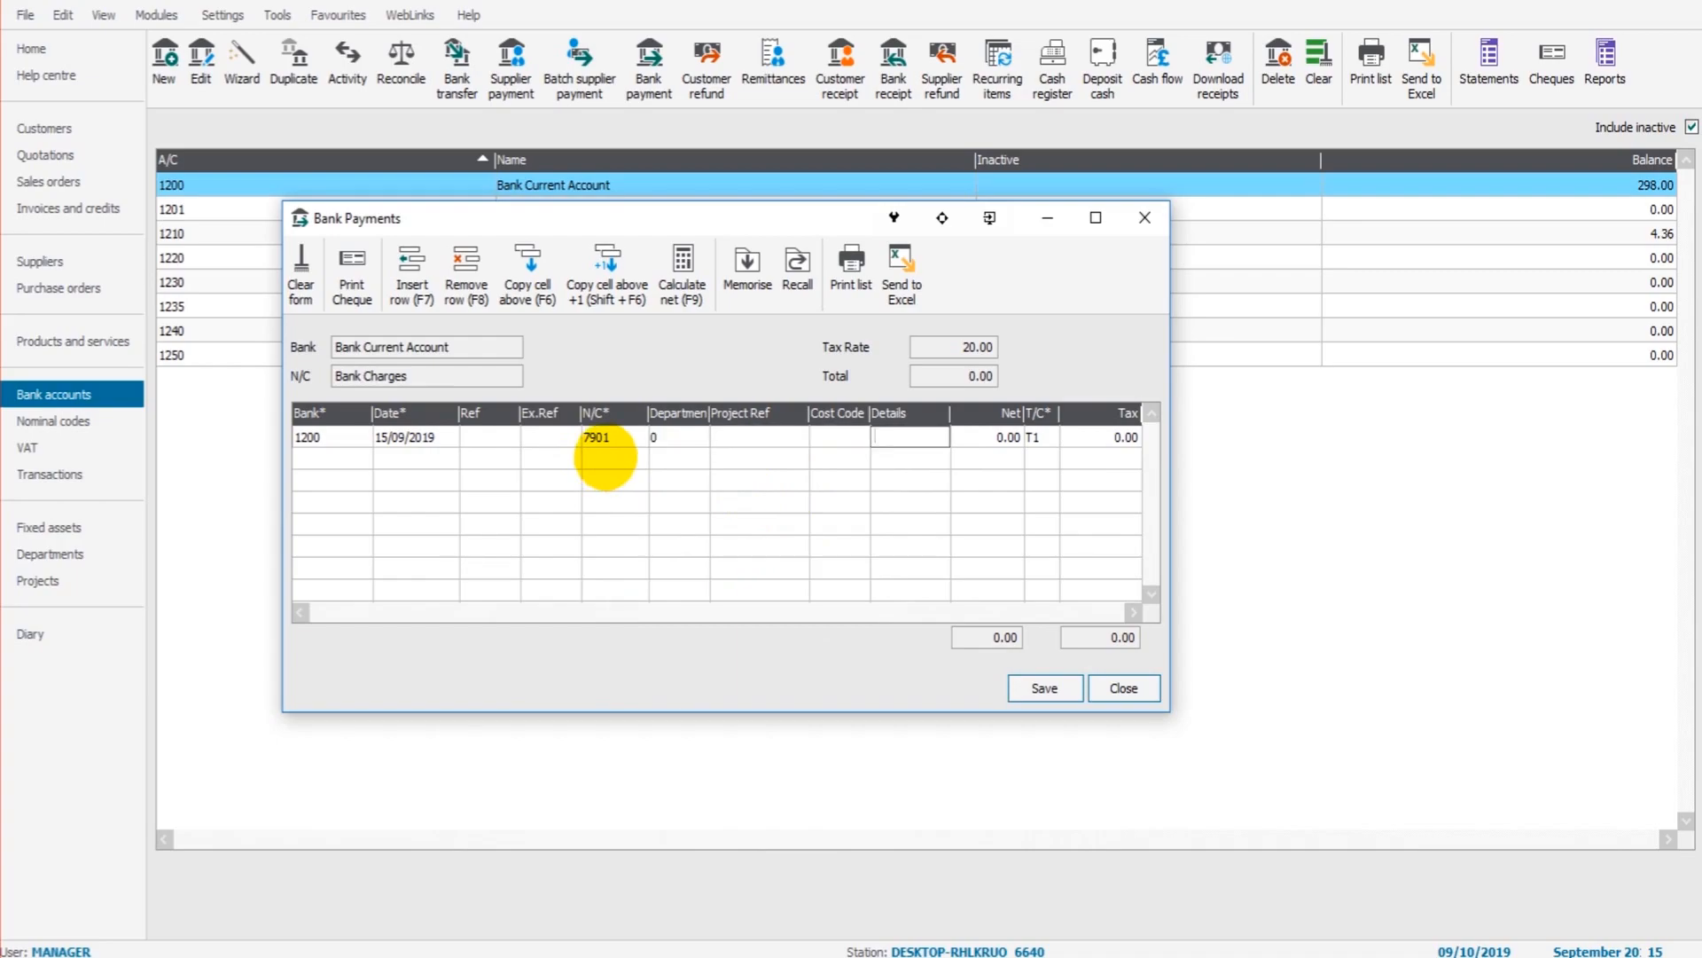
pyautogui.write('B')
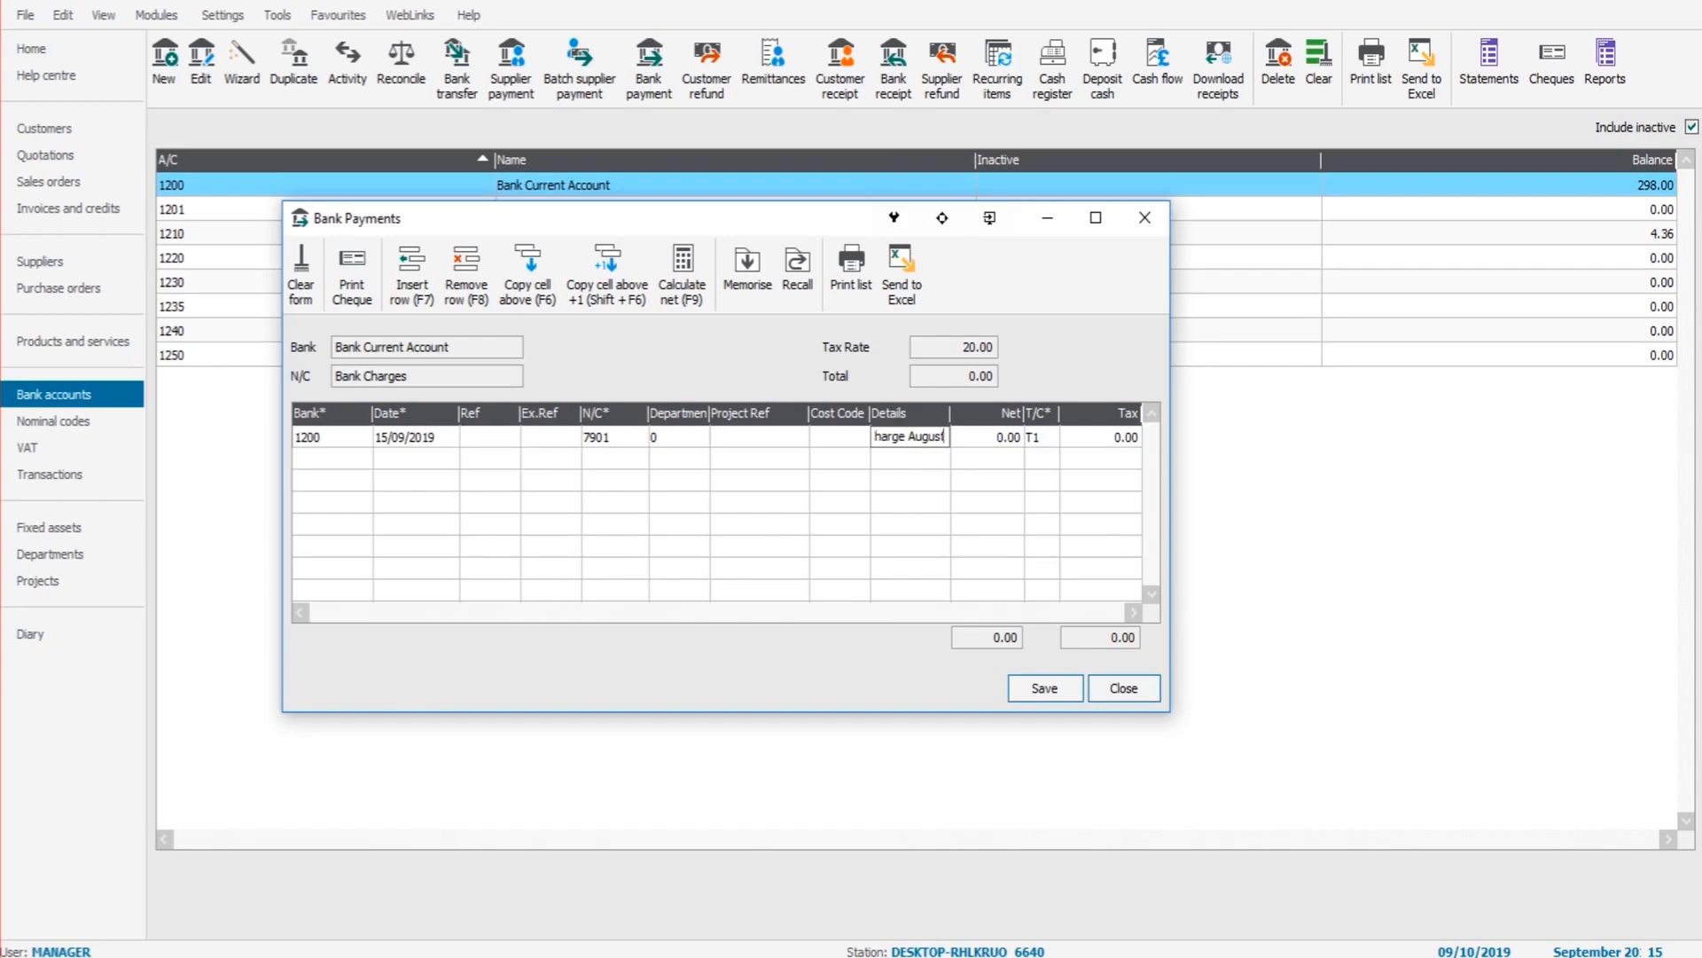
pyautogui.press('Tab')
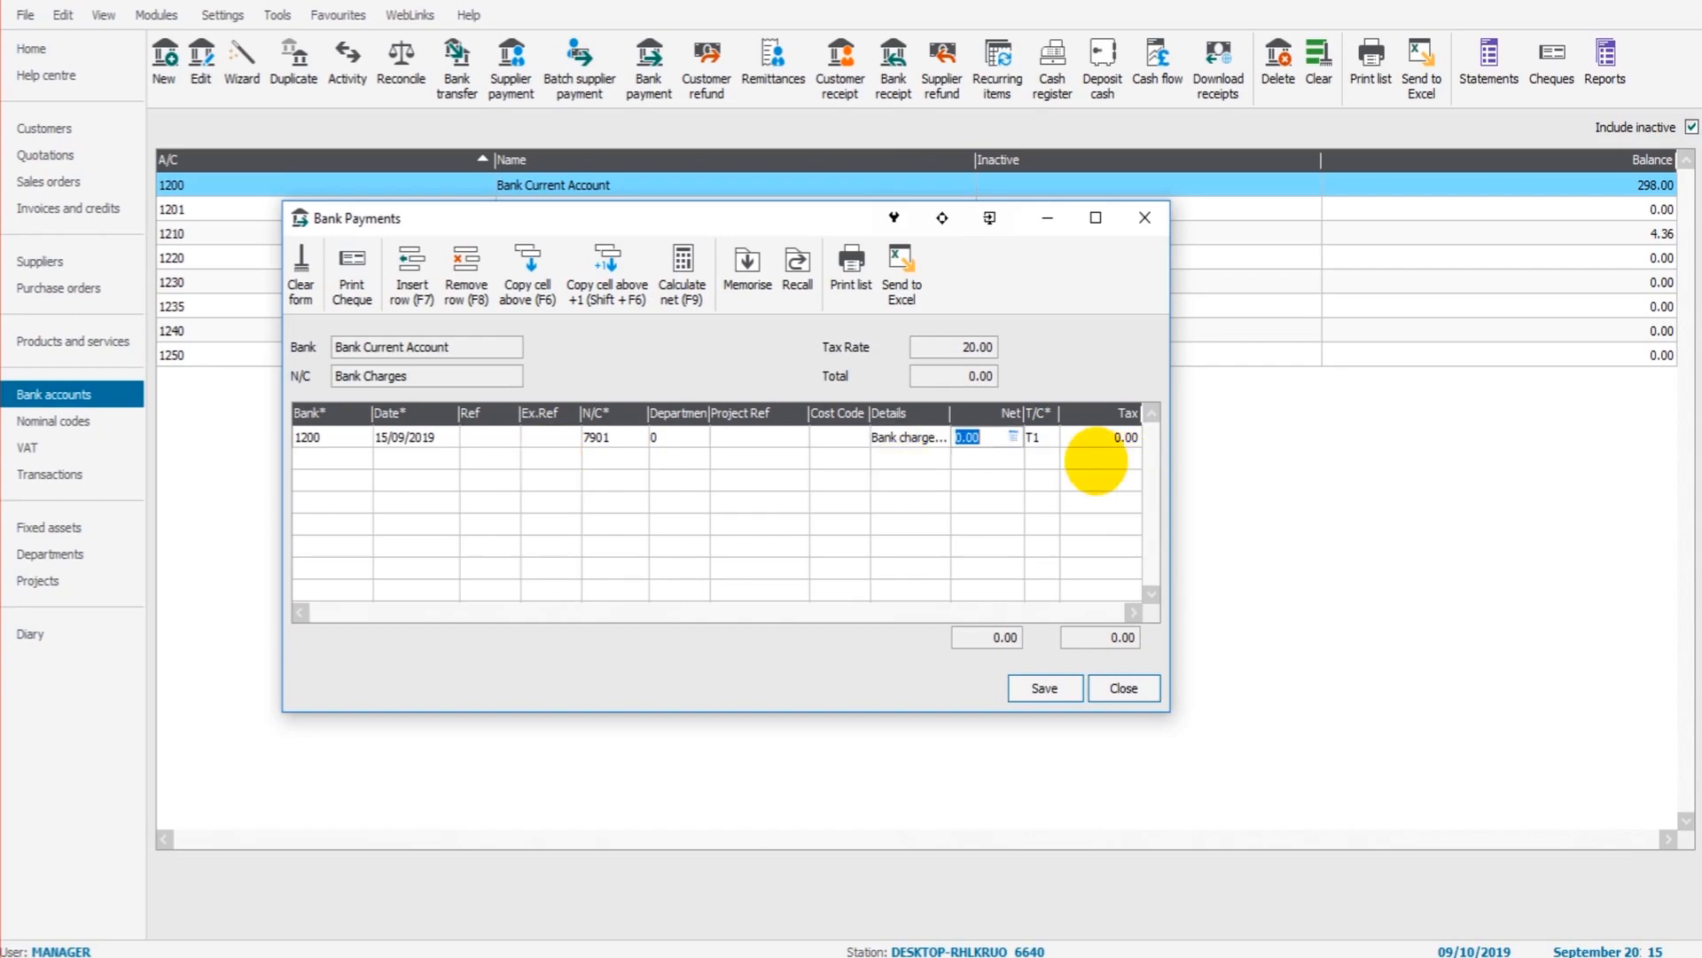
pyautogui.write('7.80')
pyautogui.press('Tab')
# Set the payment line's tax code to T0, save the bank payment and close the Bank Payments window.
pyautogui.click(1049, 436)
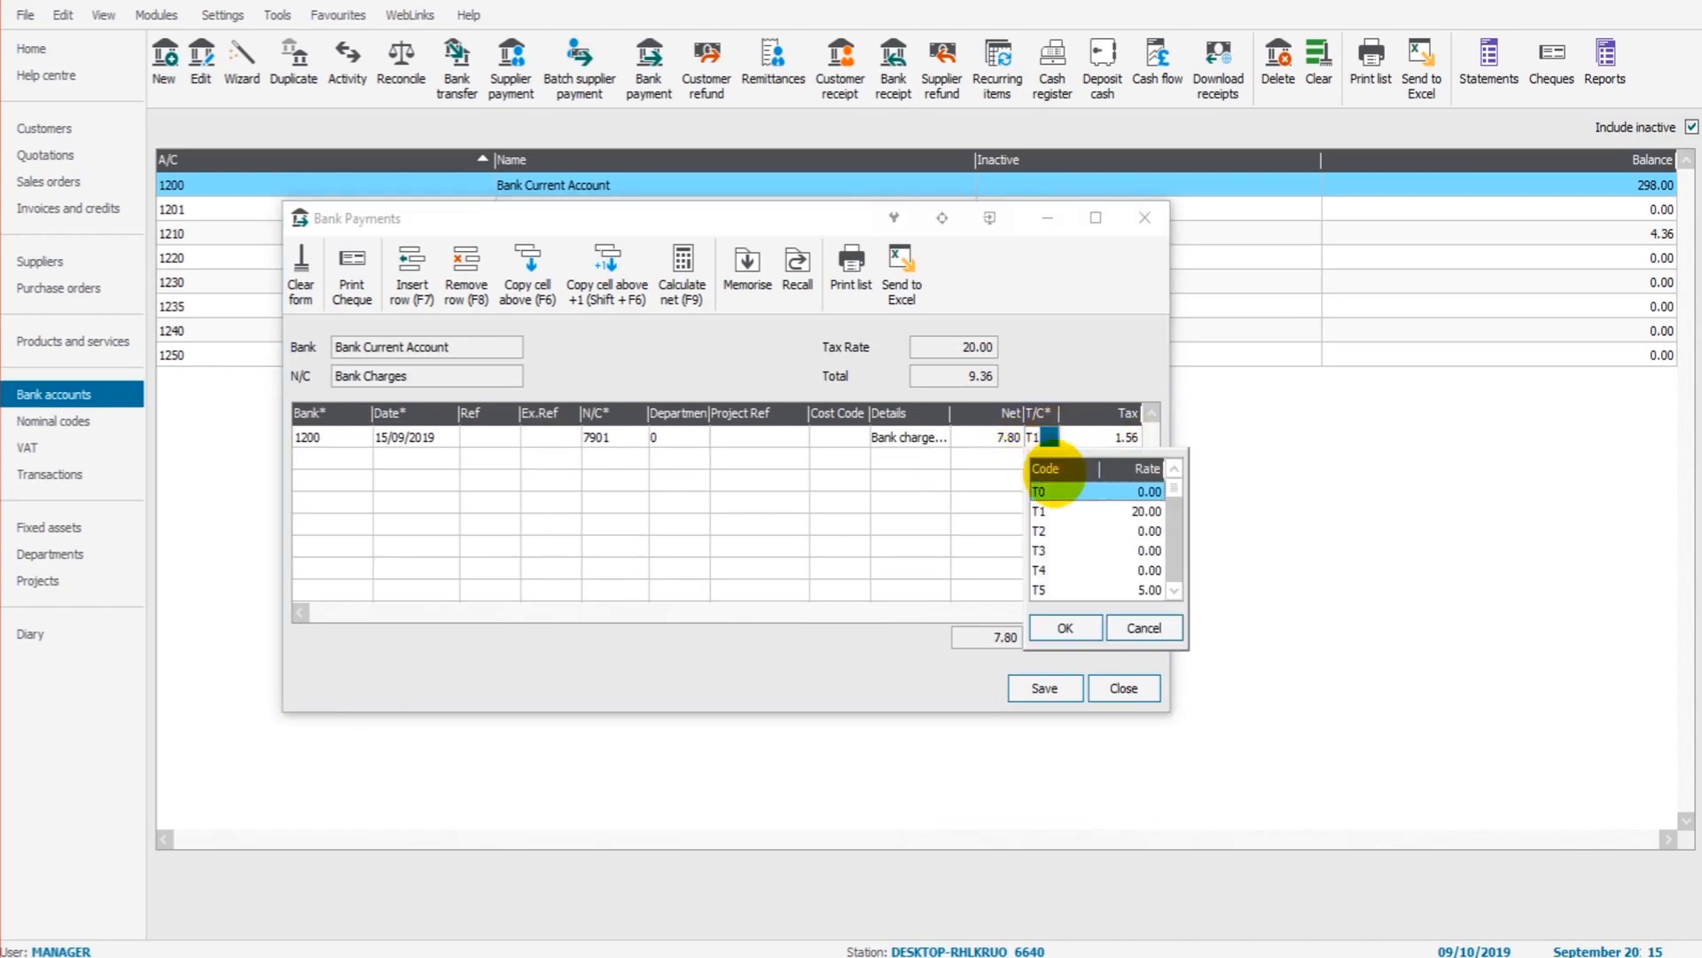
pyautogui.click(1053, 487)
pyautogui.click(1045, 688)
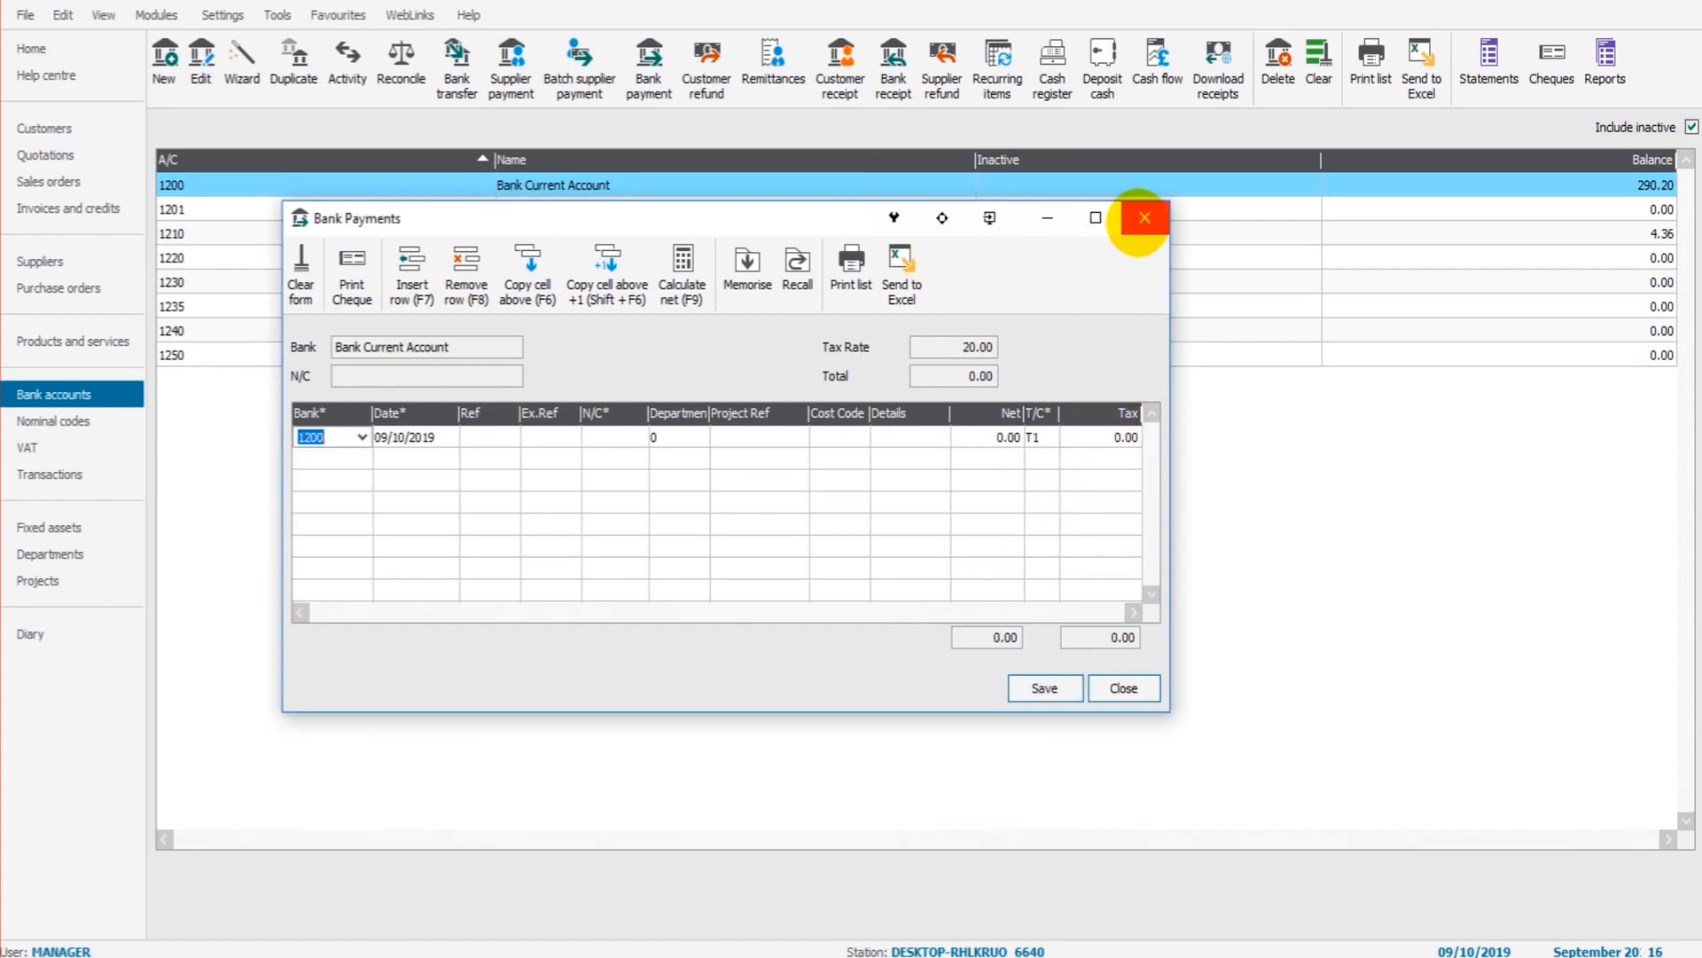
pyautogui.click(1145, 217)
# Review the transaction activity in the Bank Current Account's record for the bank charge payment, and close the record.
pyautogui.doubleClick(608, 186)
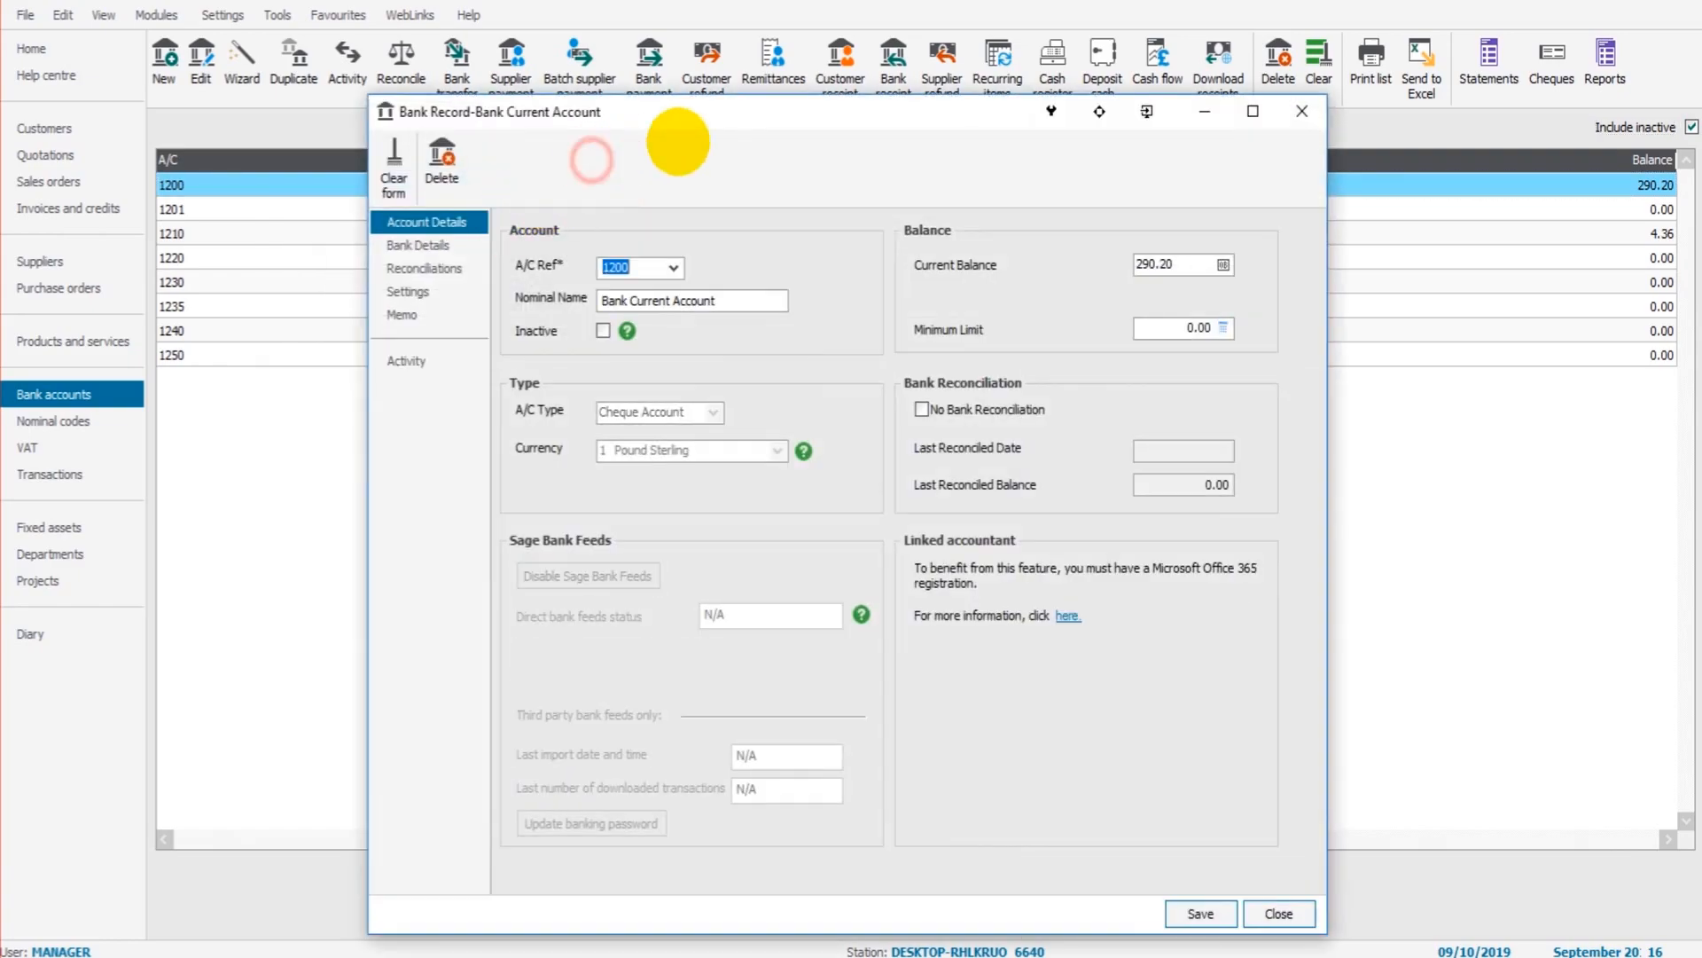
pyautogui.moveTo(706, 118); pyautogui.dragTo(689, 87)
pyautogui.click(413, 329)
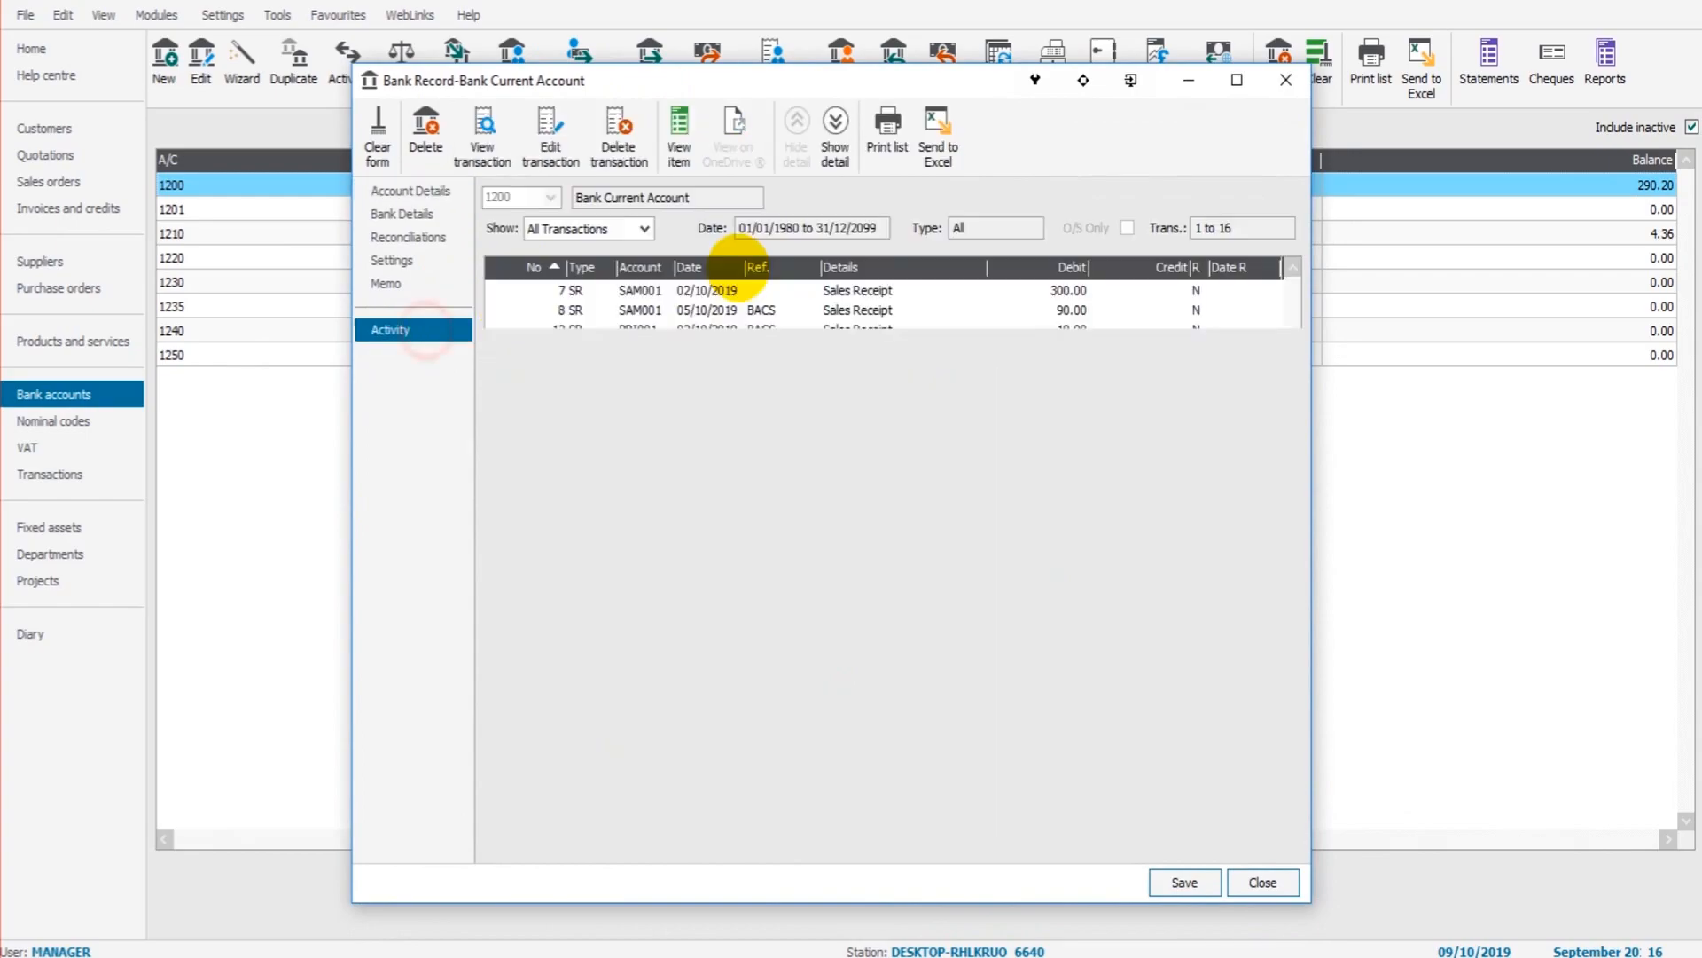
pyautogui.click(818, 388)
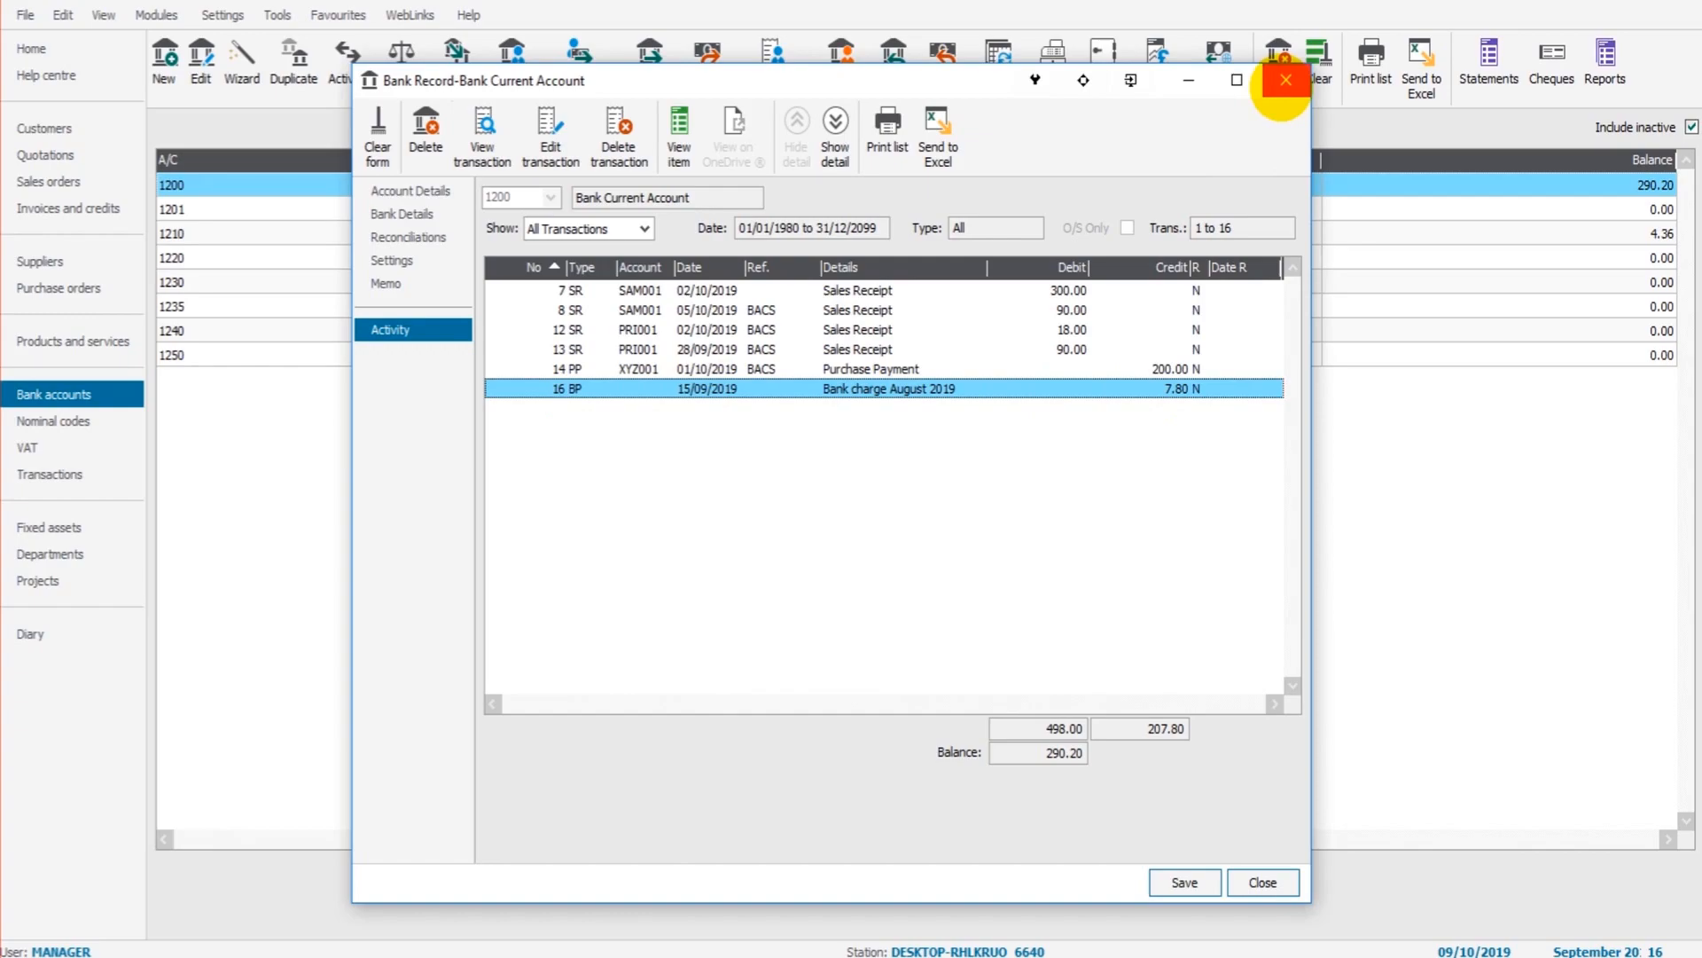
pyautogui.click(1284, 82)
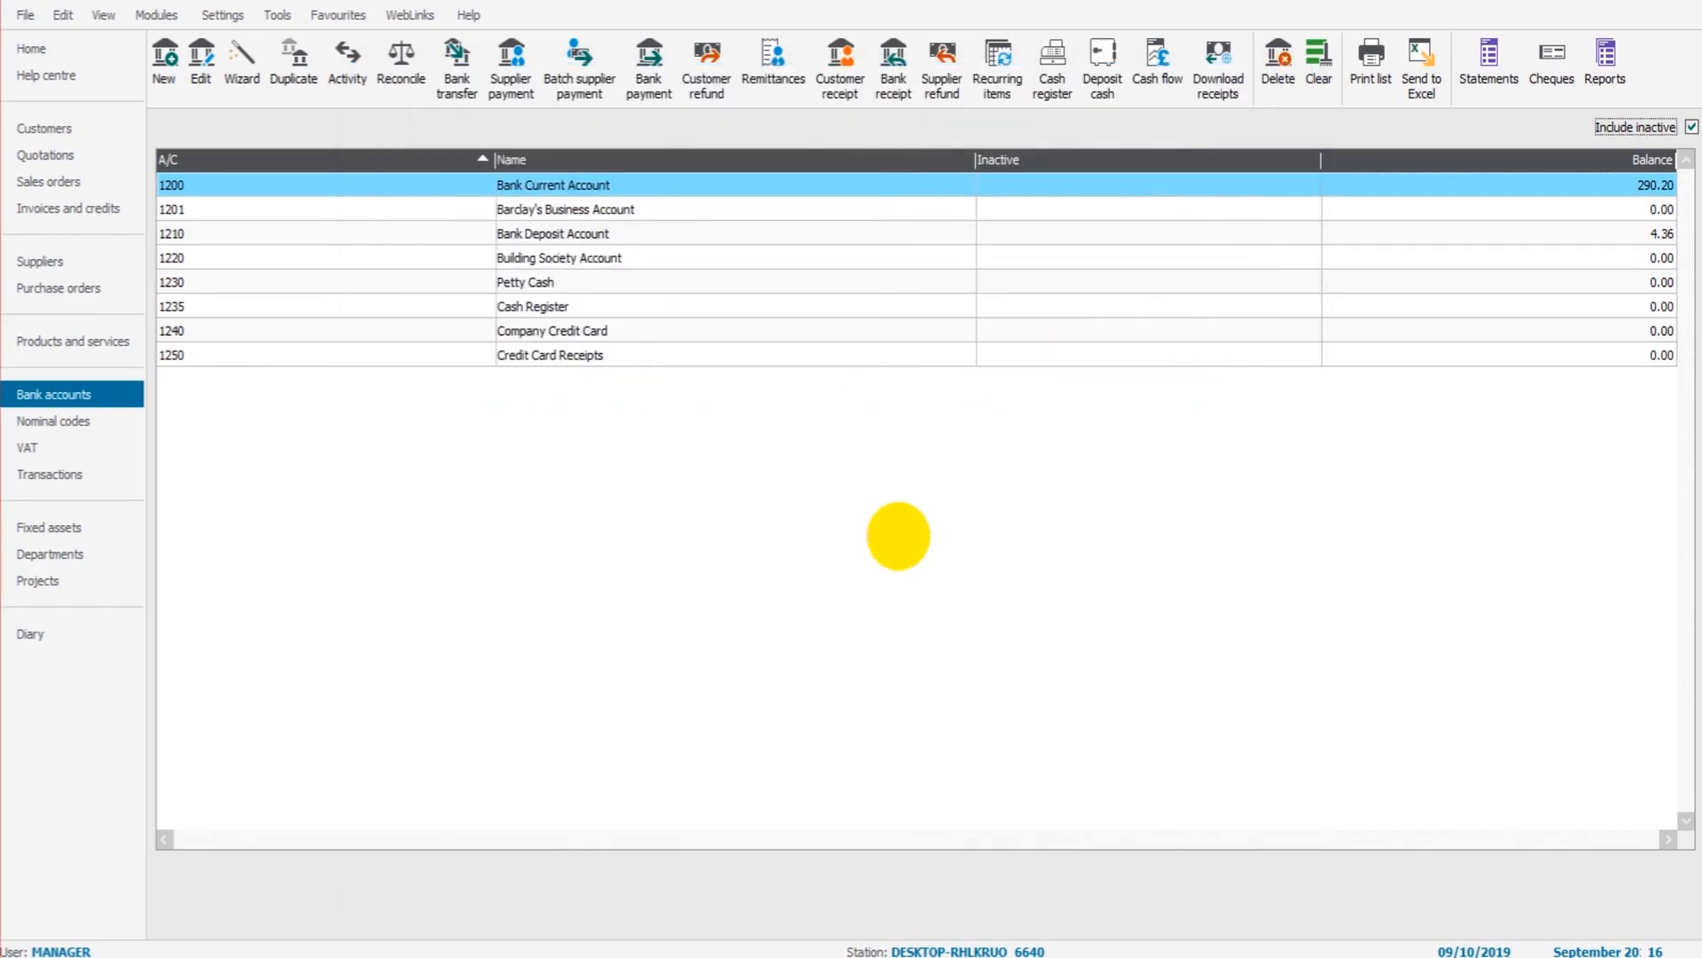